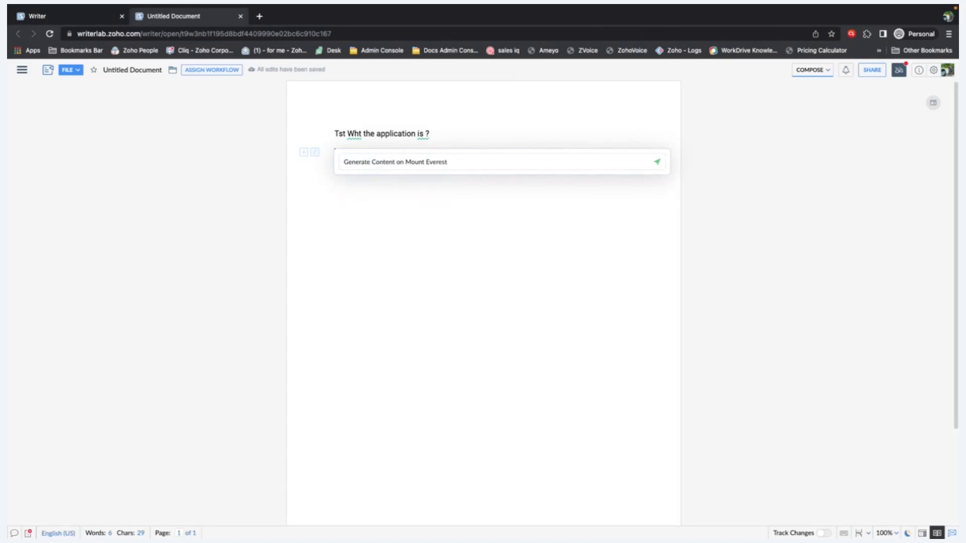
- Generate content on Mount Everest in the document and review the spelling errors flagged by Zia
key("Return")
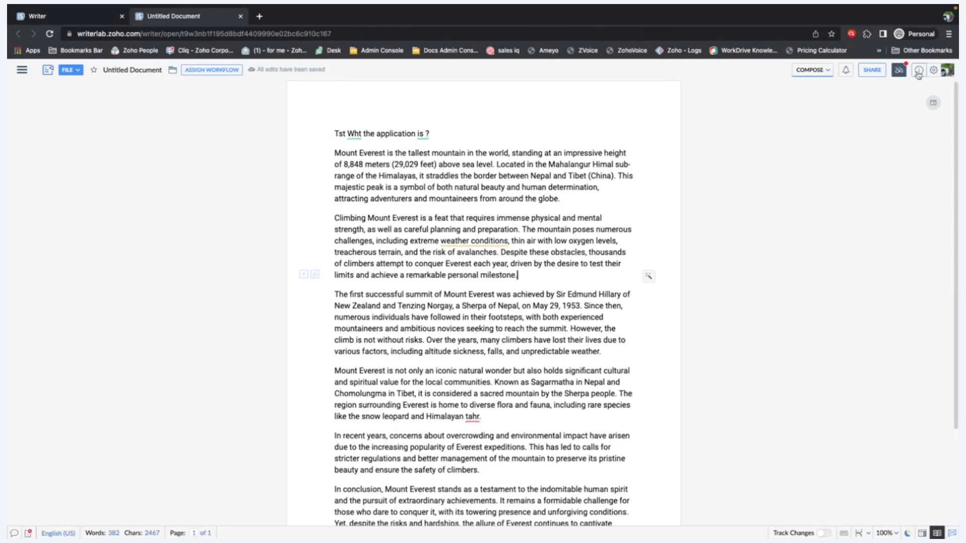
left_click(899, 70)
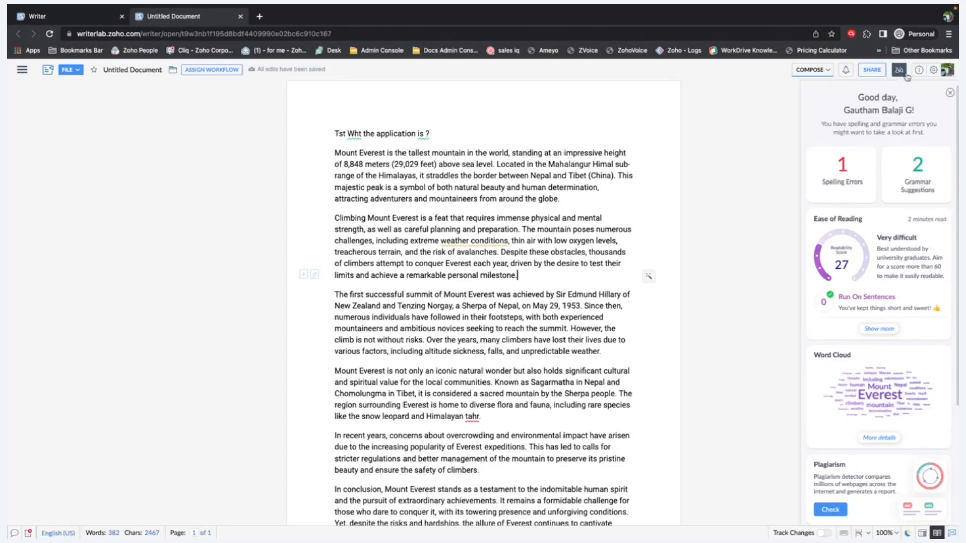
left_click(850, 187)
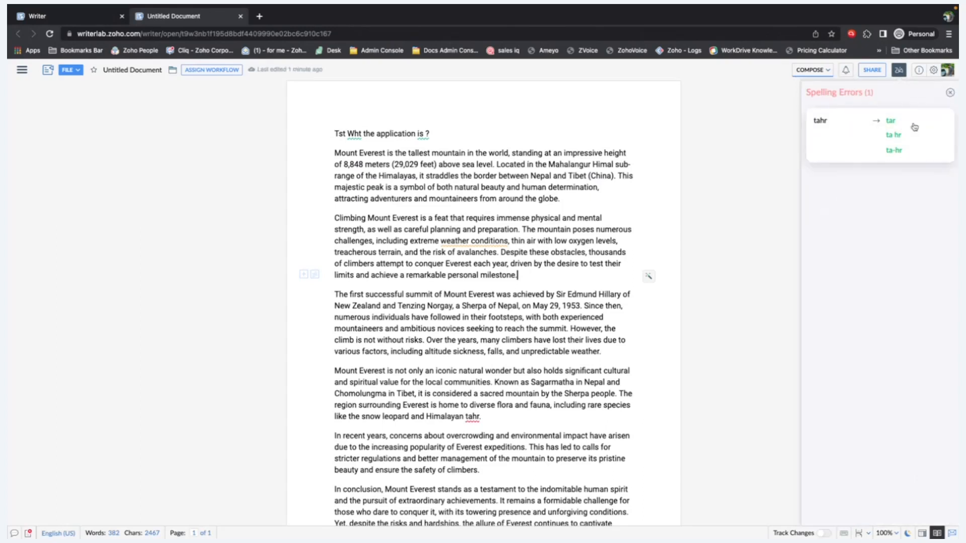
left_click(950, 95)
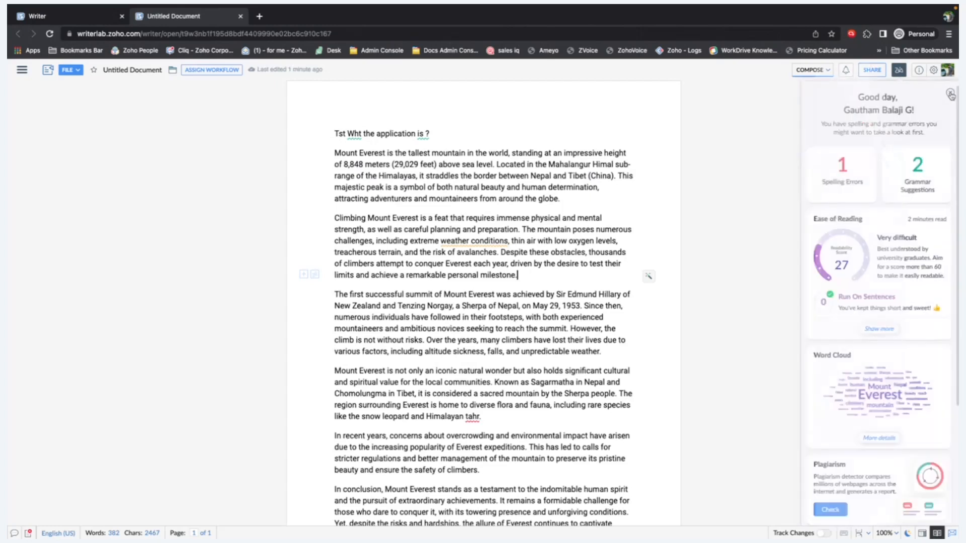
- Apply Zia's grammar suggestions "what" and "is?" to the document's first line
left_click(916, 180)
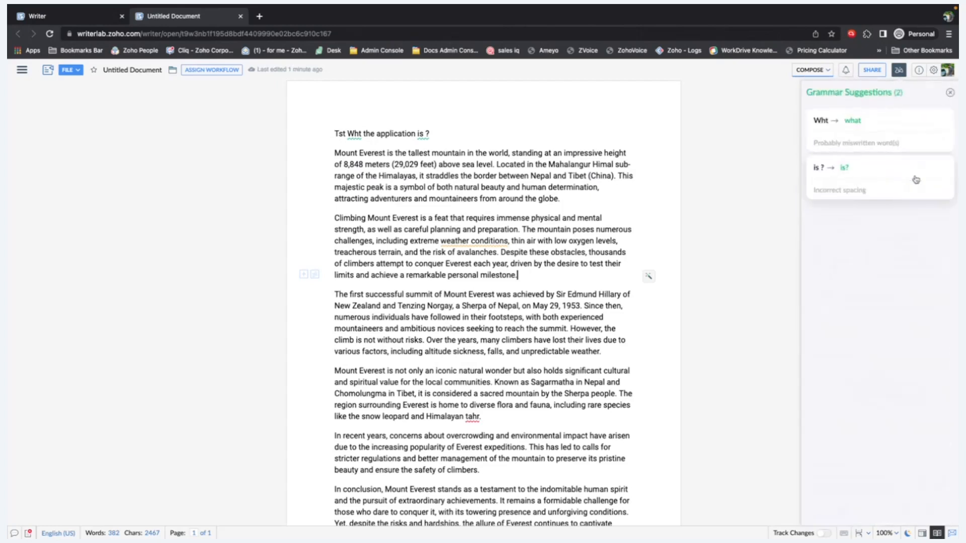
left_click(857, 123)
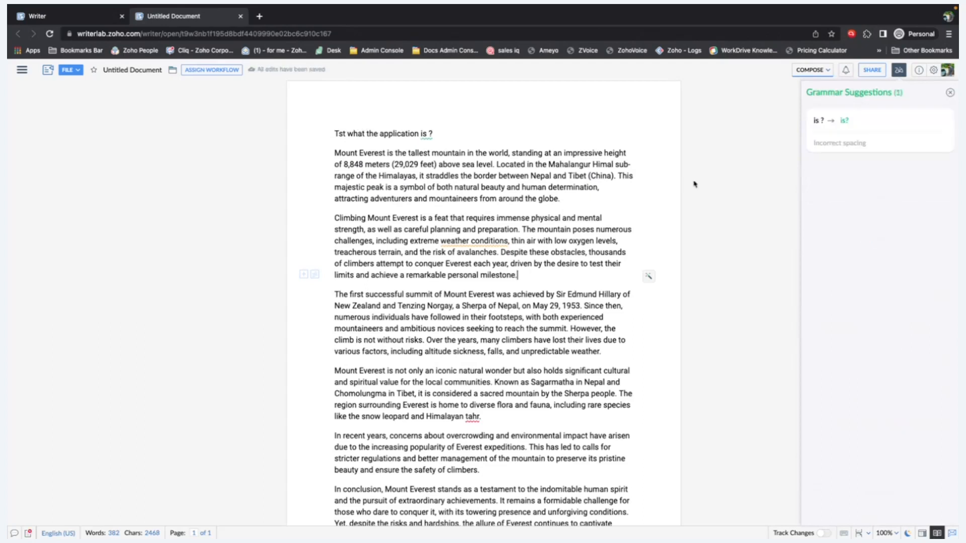
left_click(848, 126)
left_click(844, 123)
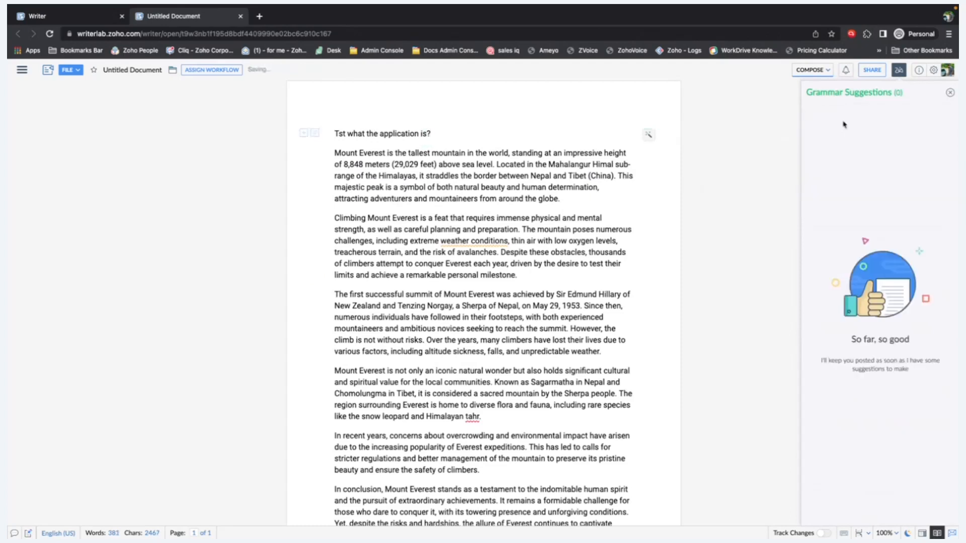
- Return to the Zia overview and examine the readability, word cloud, plagiarism and writing quality sections
left_click(951, 94)
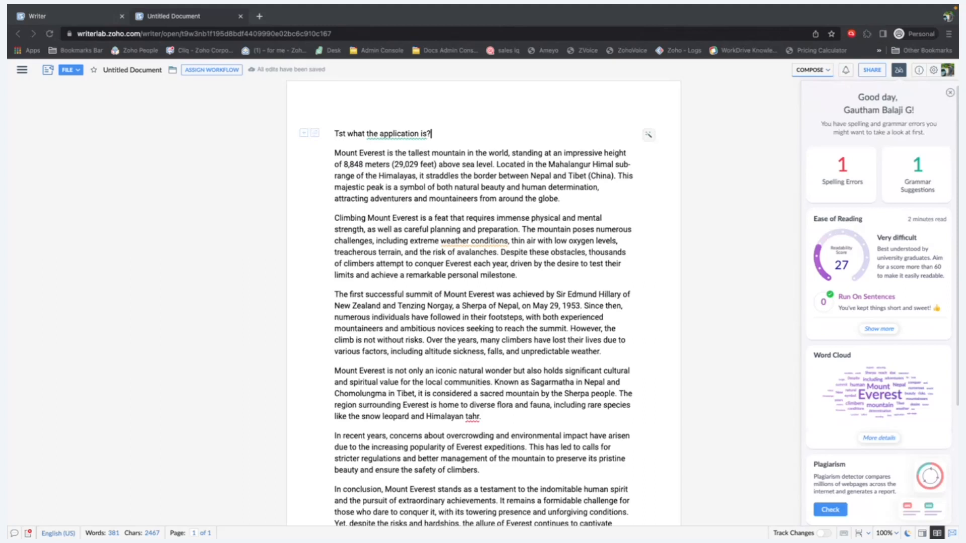
scroll(922, 482, "down", 1)
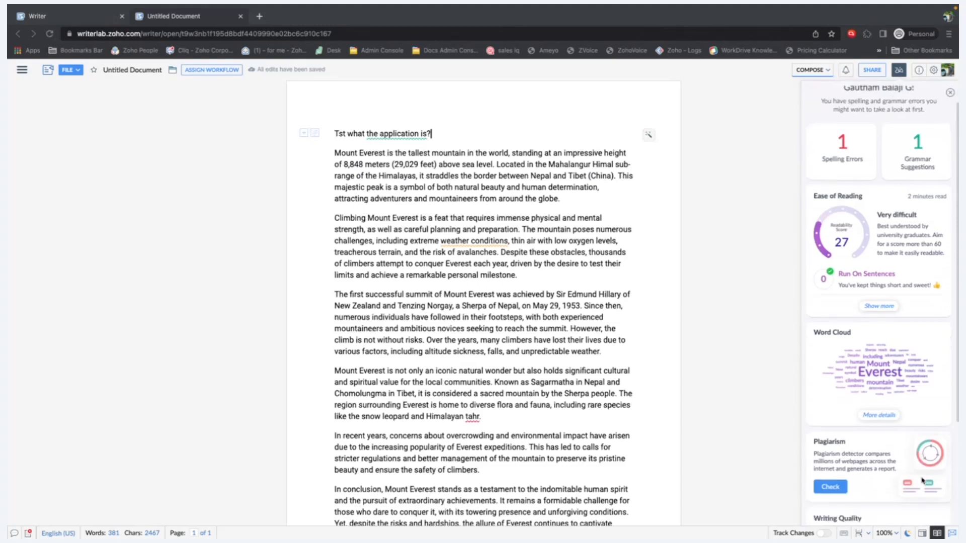
scroll(922, 481, "down", 3)
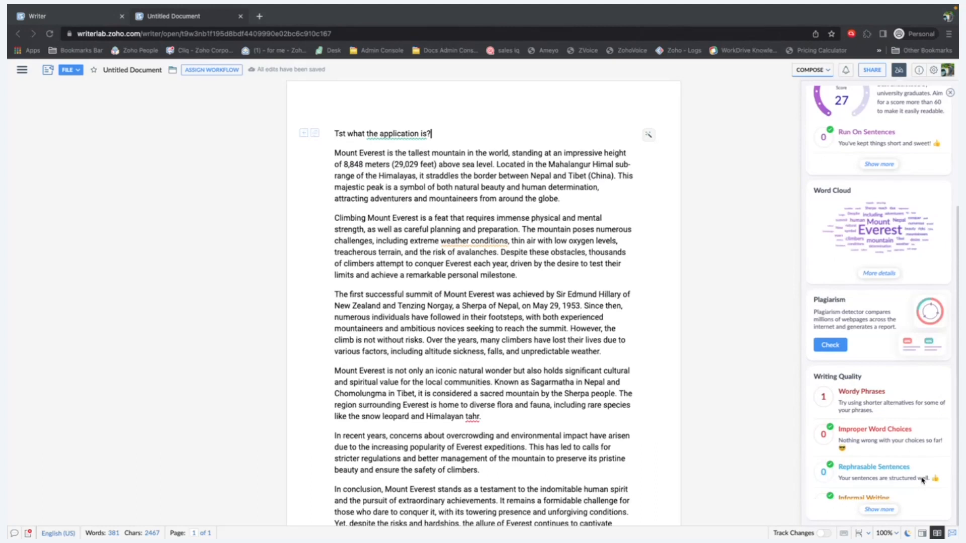
- Open the content translation tool for the Mount Everest document
left_click(22, 72)
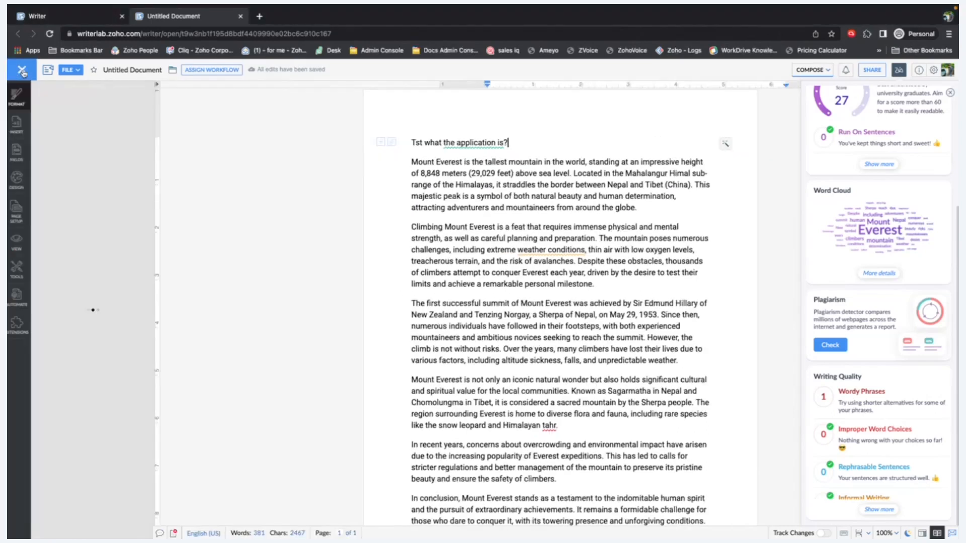
left_click(21, 301)
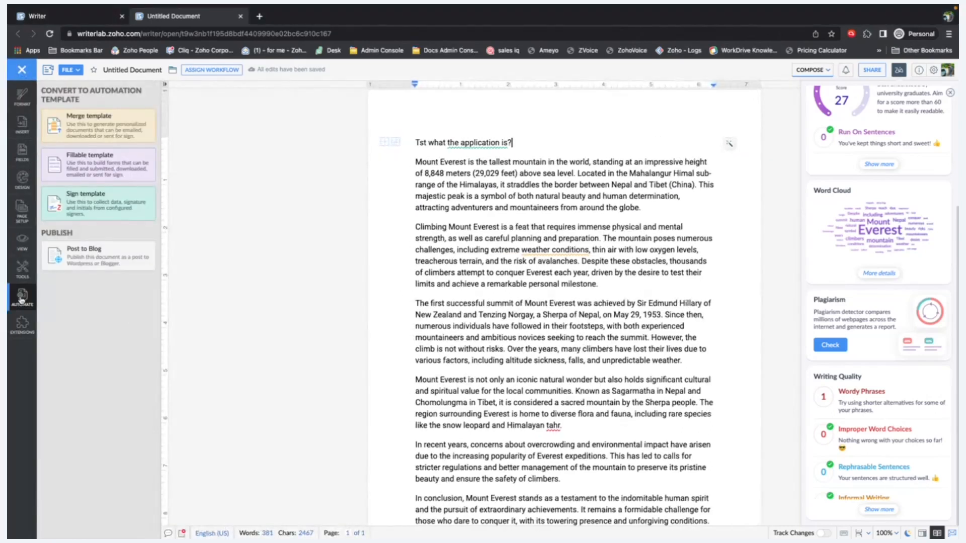
left_click(24, 268)
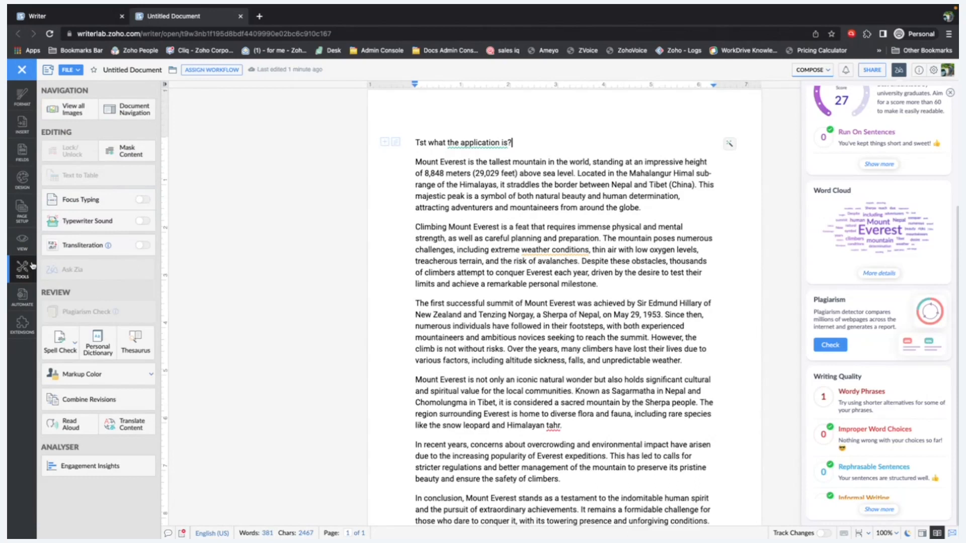
left_click(131, 427)
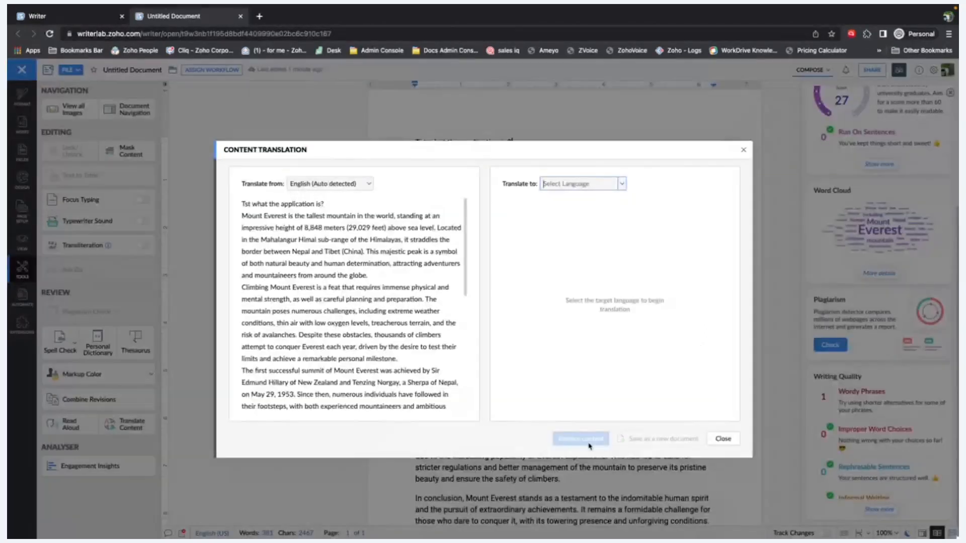
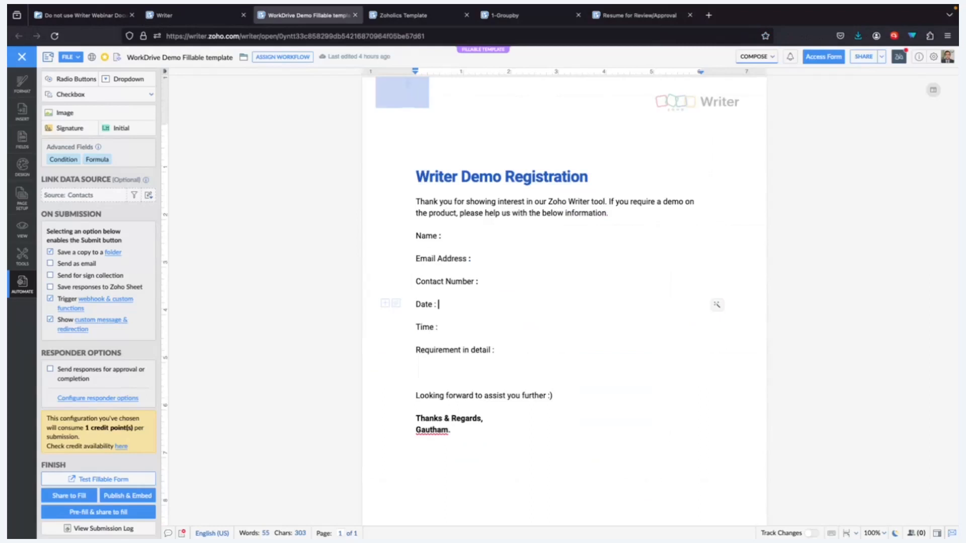
- In the Writer document list, look at the options for creating a new fillable template
left_click(193, 16)
left_click(865, 58)
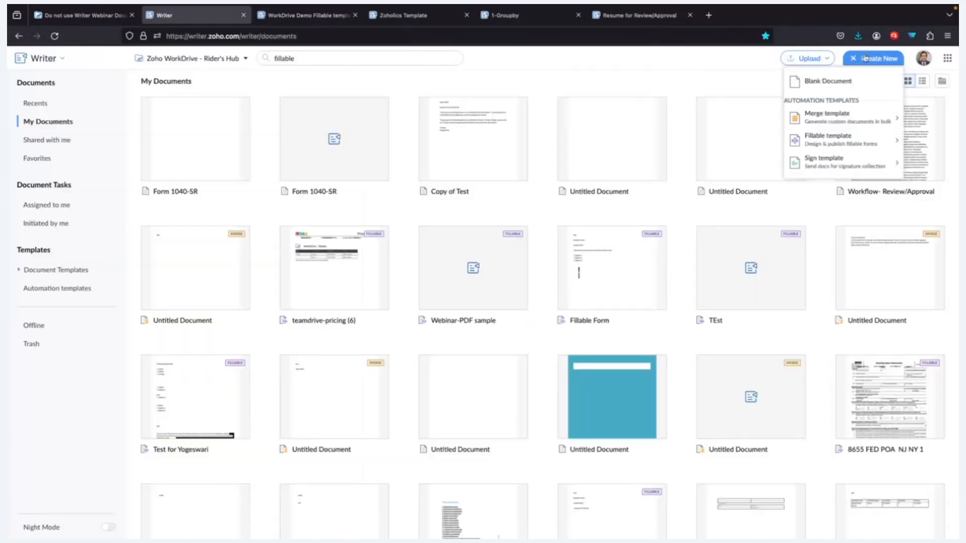
mouse_move(861, 143)
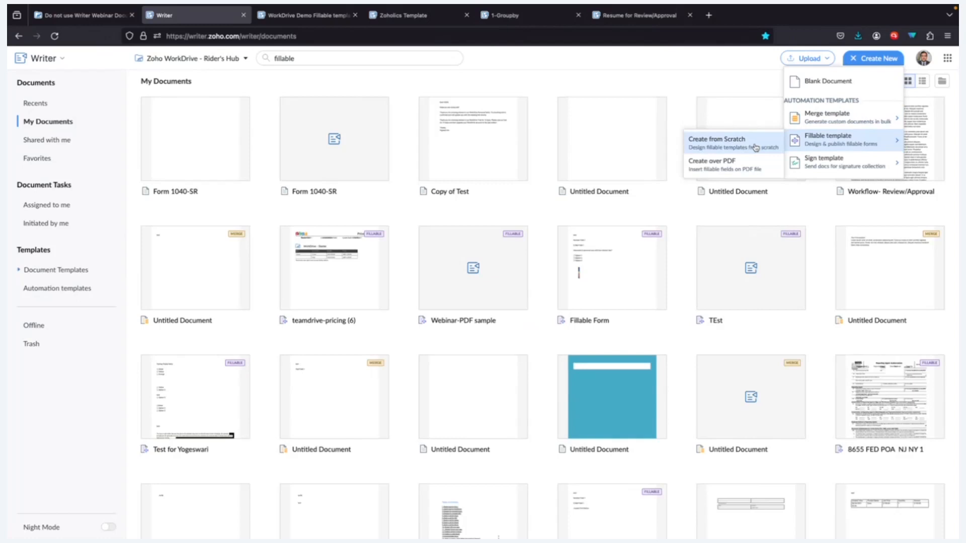
- In the WorkDrive Demo Fillable template, insert a single-line text fillable field after the Name label
left_click(303, 20)
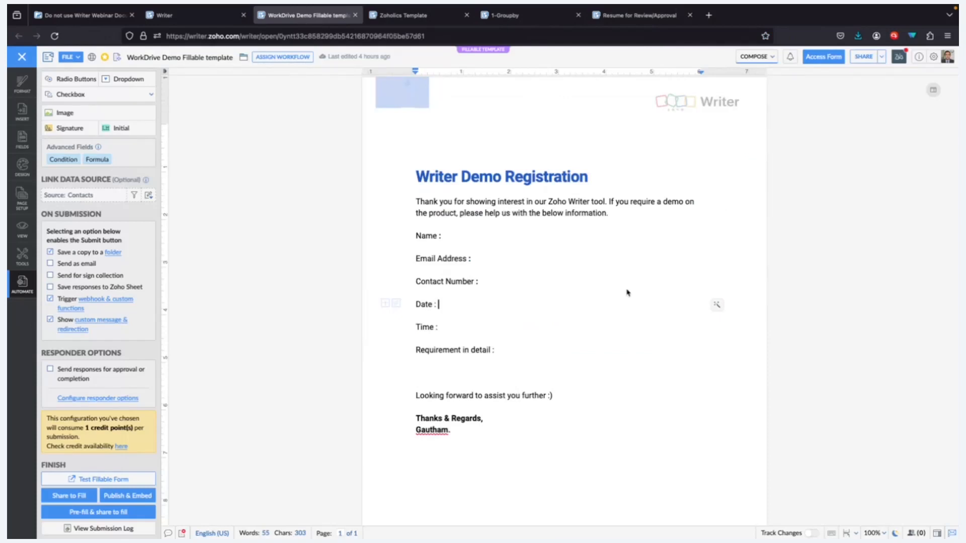
left_click(494, 228)
left_click(493, 247)
left_click(499, 240)
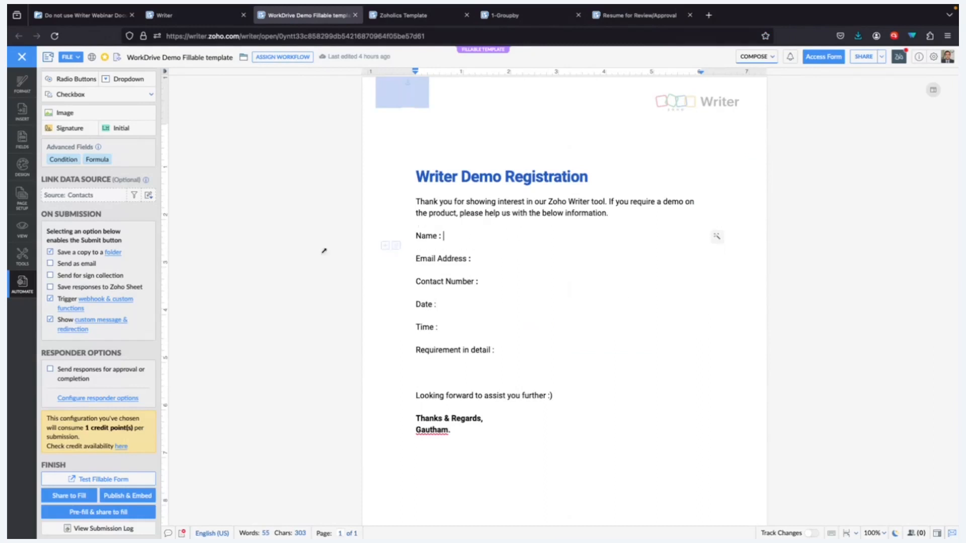
left_click(21, 137)
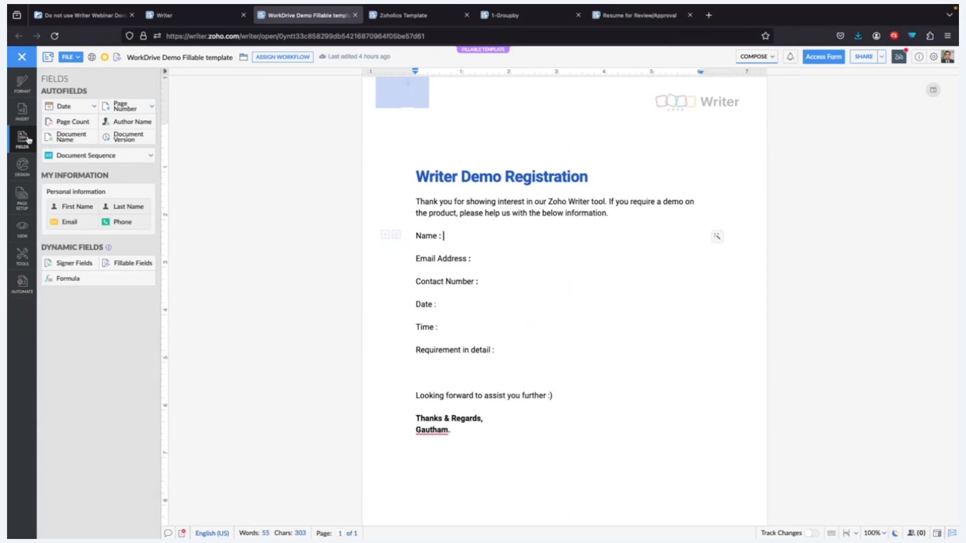
left_click(135, 267)
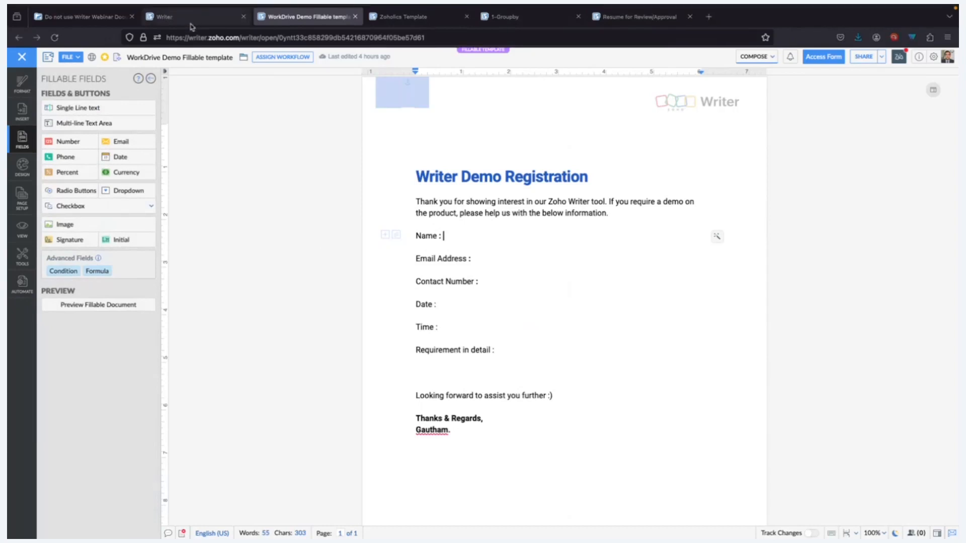
left_click(86, 115)
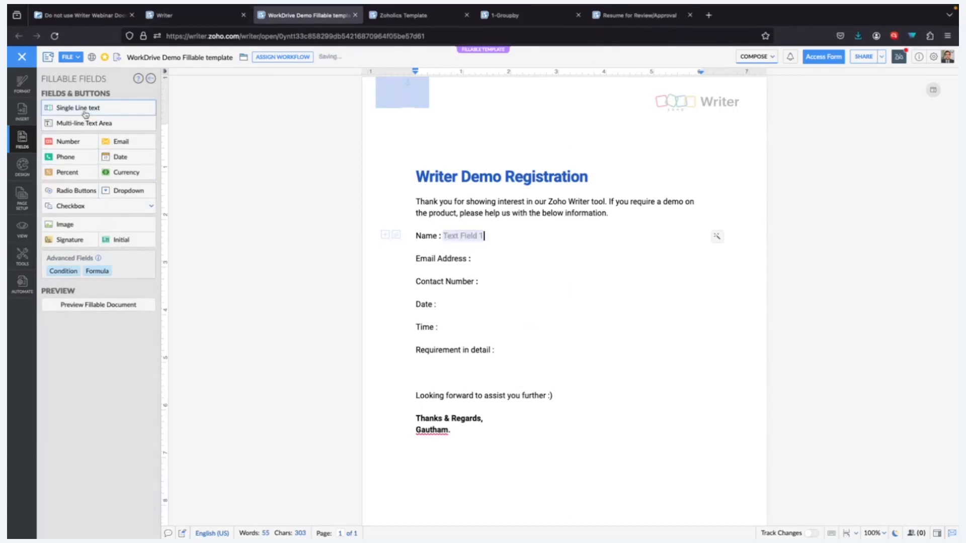
- Insert an Email field after Email Address and a Number field after Contact Number
left_click(475, 259)
left_click(120, 141)
left_click(498, 282)
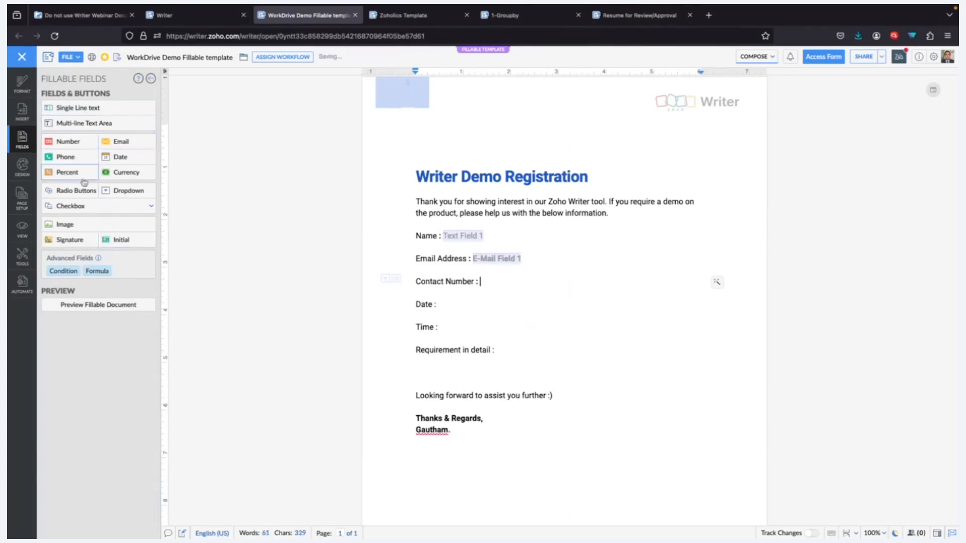
left_click(68, 142)
- Insert a Date field after the Date label and a single-line text field after Time
left_click(447, 306)
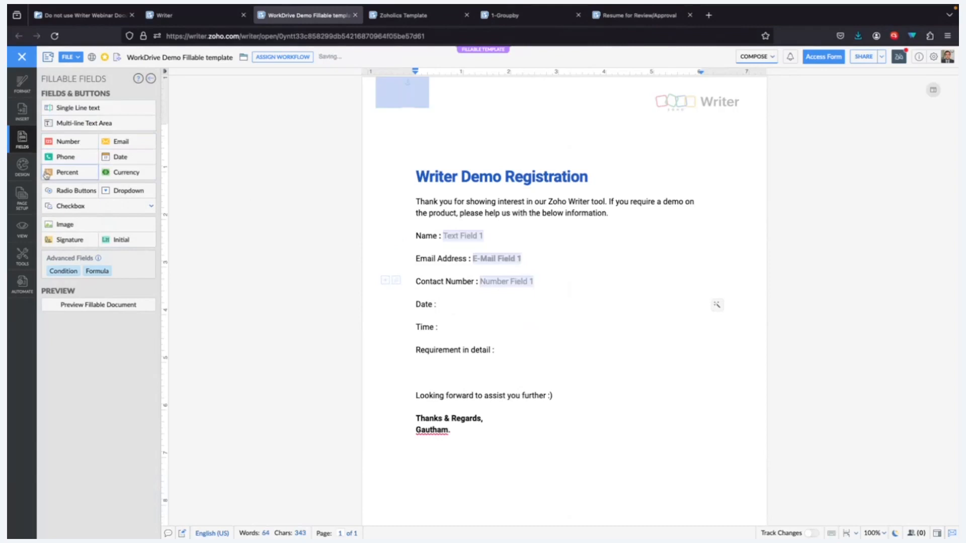
left_click(121, 157)
left_click(473, 327)
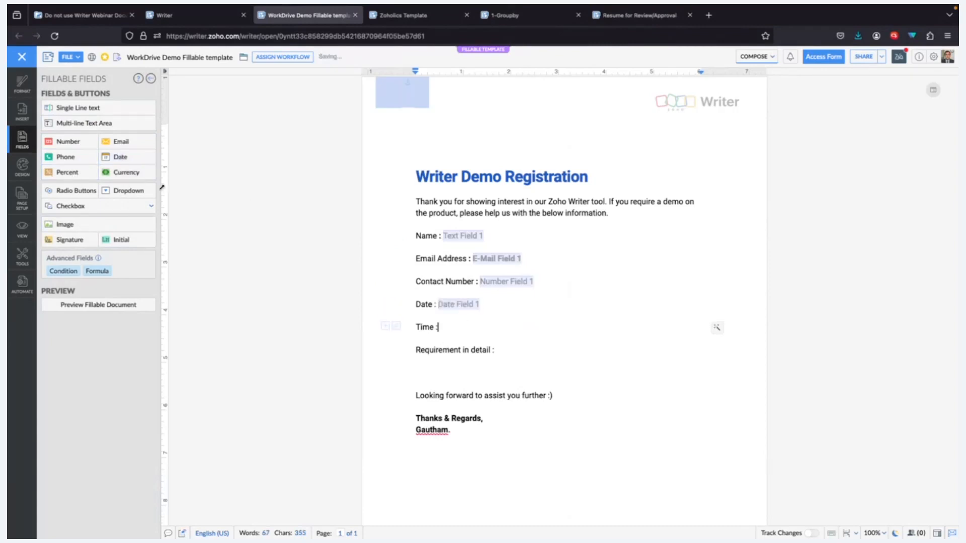
left_click(79, 112)
- Insert a multi-line text area after Requirement in detail, and preview the fillable document before returning to the editor
left_click(499, 351)
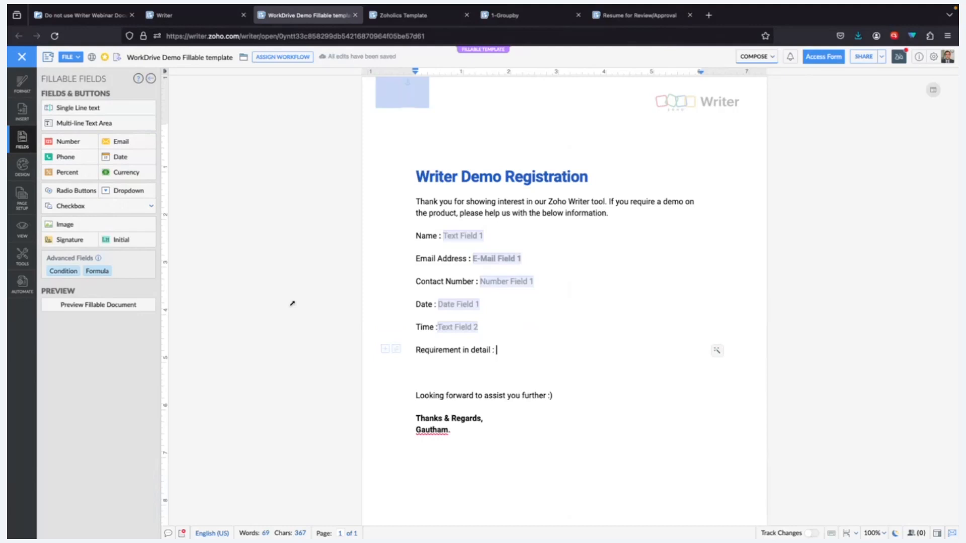
left_click(116, 124)
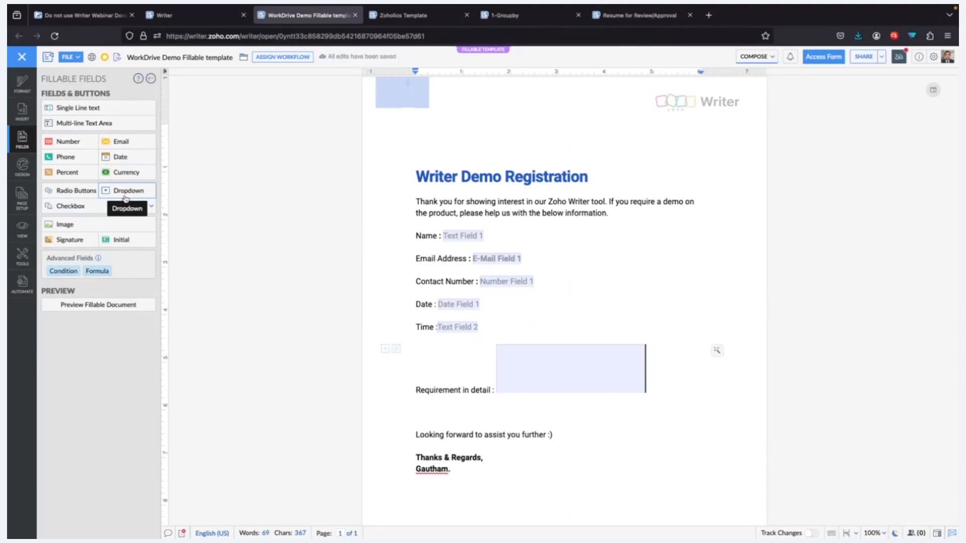
left_click(102, 305)
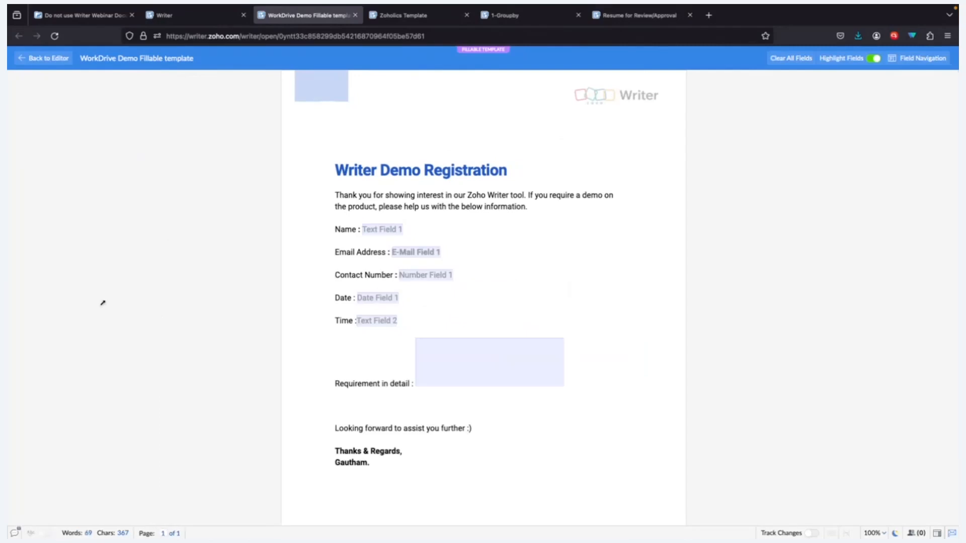
left_click(47, 58)
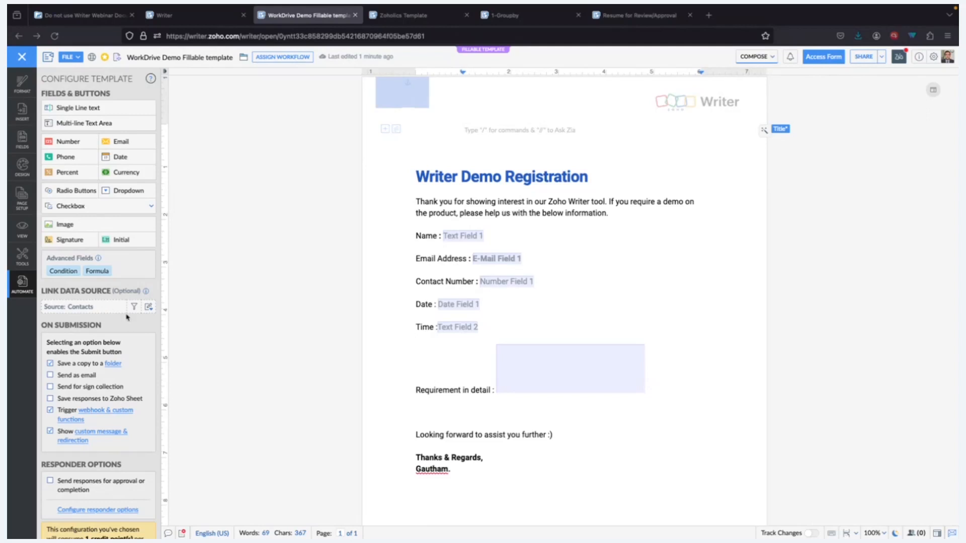
- Change only the template's data source, choosing the Contacts module of the ABC organization in Zoho CRM
left_click(148, 307)
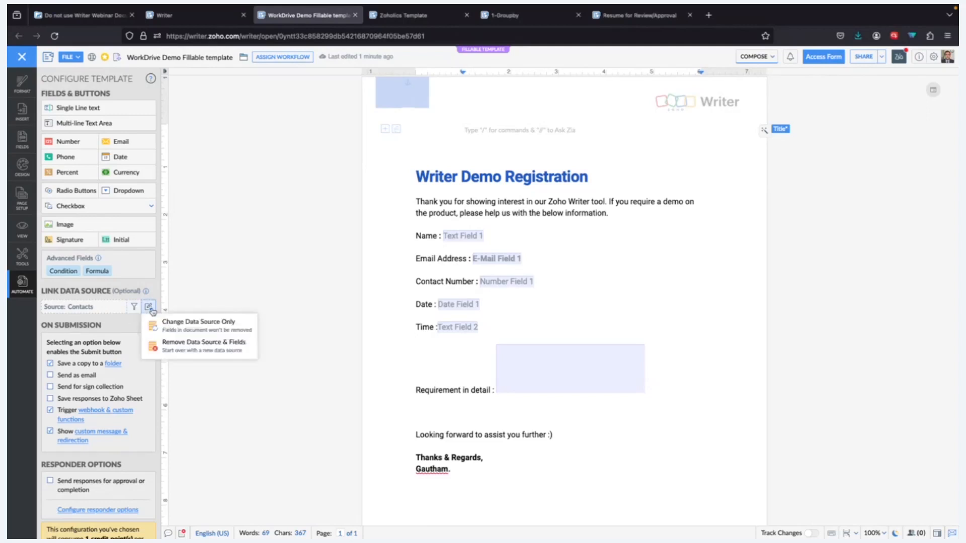
left_click(174, 327)
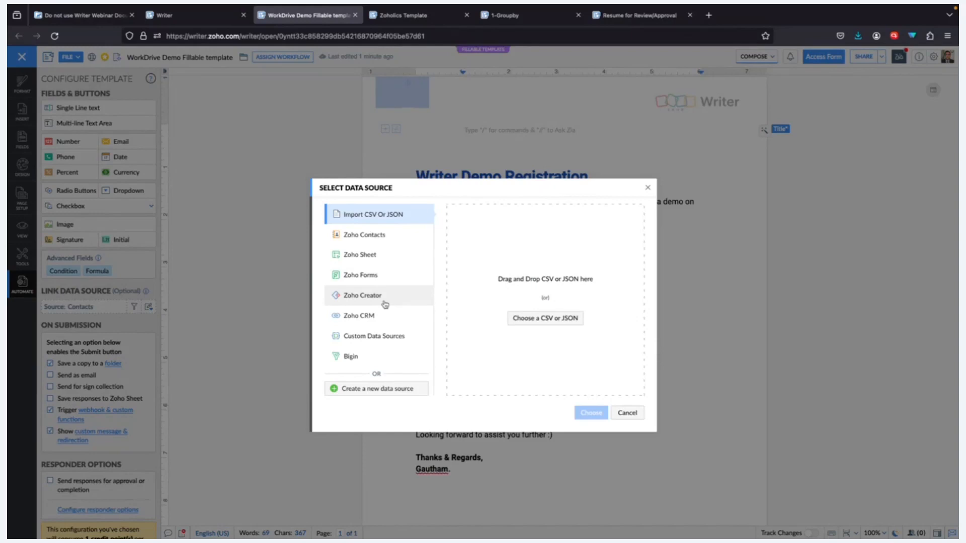
left_click(380, 319)
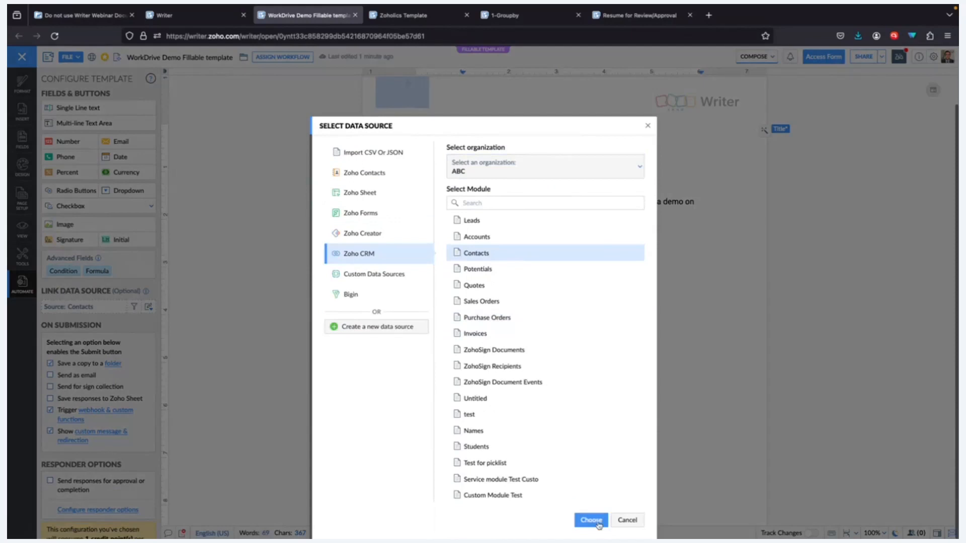
left_click(592, 520)
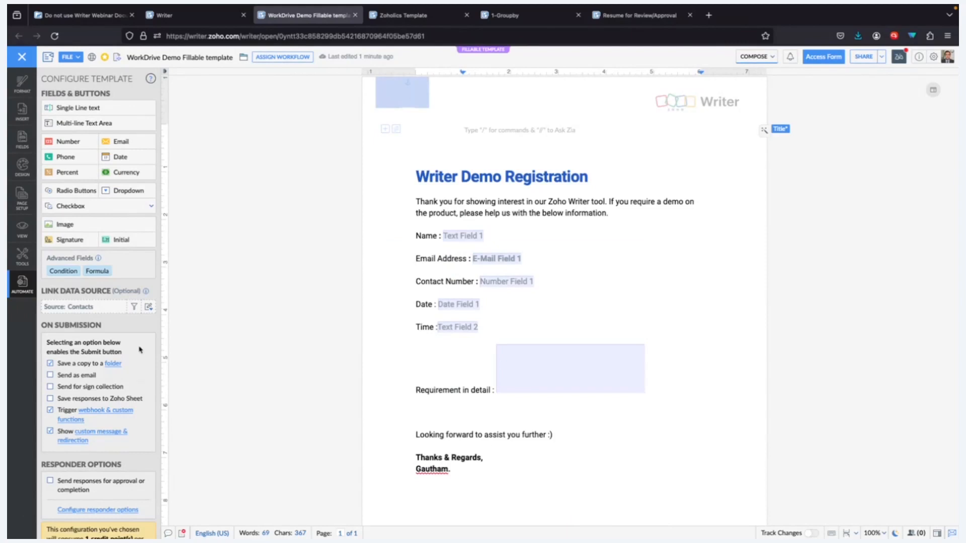
- Start pre-filling and sharing the form, mapping Text Field 1 to the Contacts First Name field
scroll(140, 351, "down", 3)
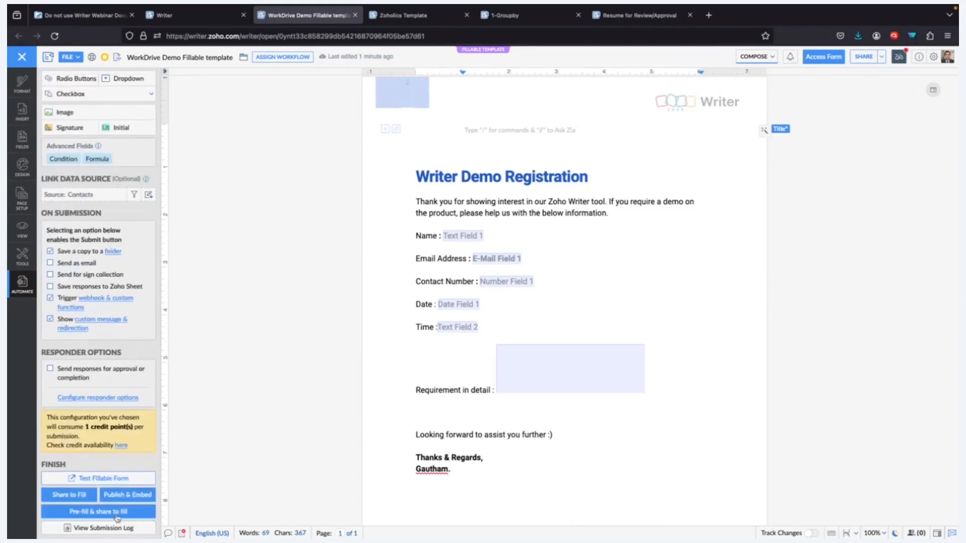
left_click(116, 512)
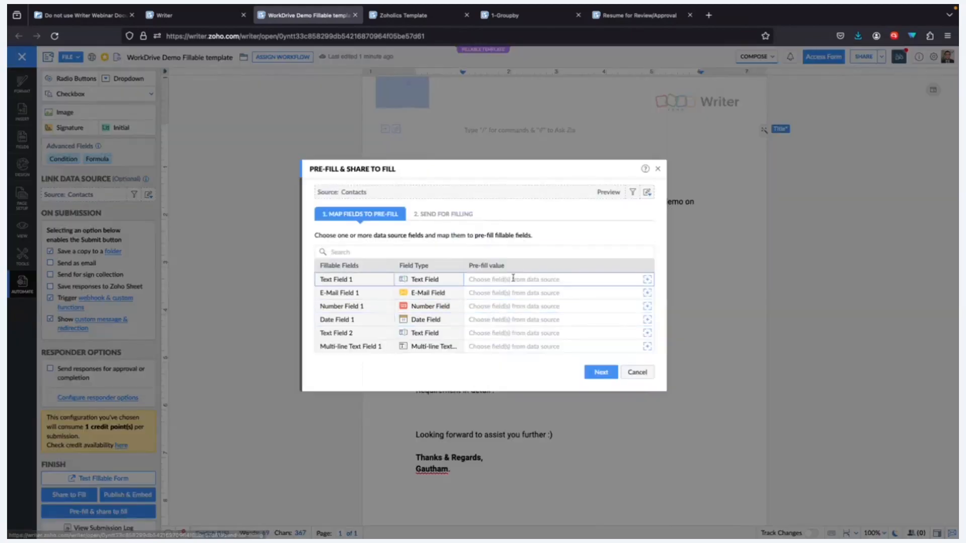
left_click(647, 280)
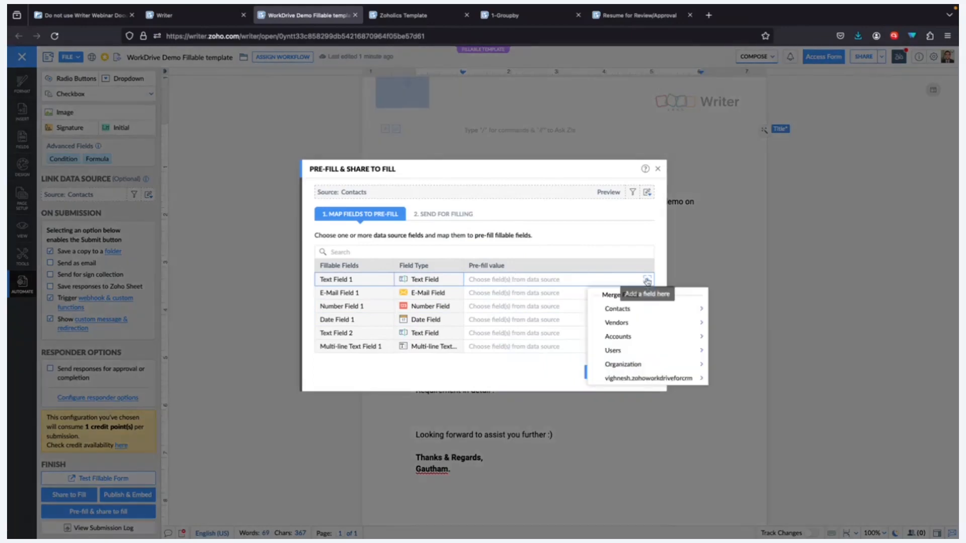
mouse_move(640, 308)
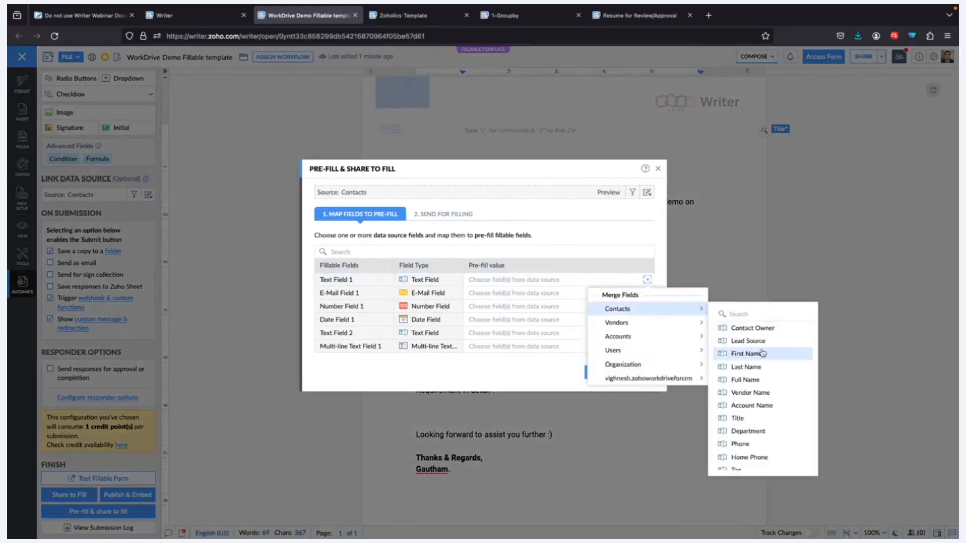
left_click(746, 354)
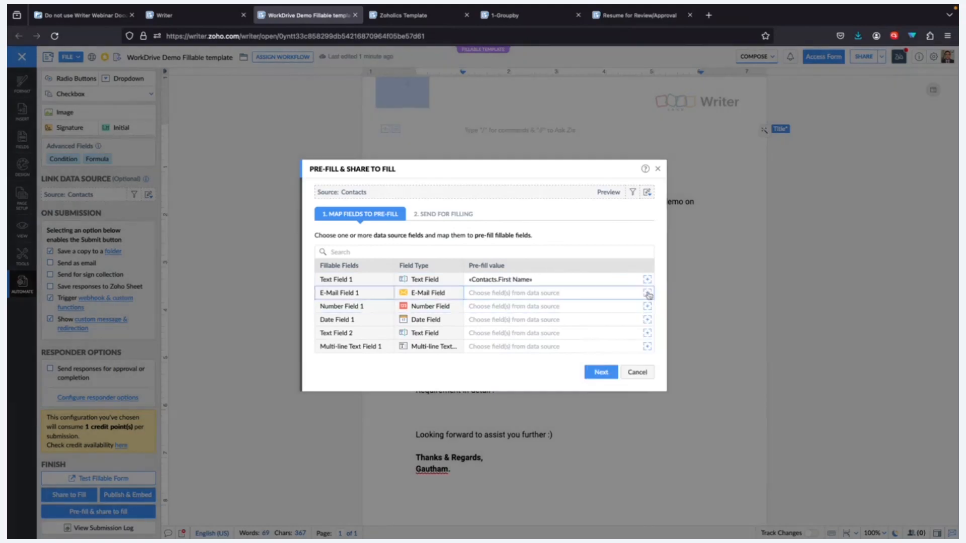
- Map E-Mail Field 1 to the Contacts Email field and Number Field 1 to Contacts Numbers available
left_click(647, 293)
mouse_move(657, 327)
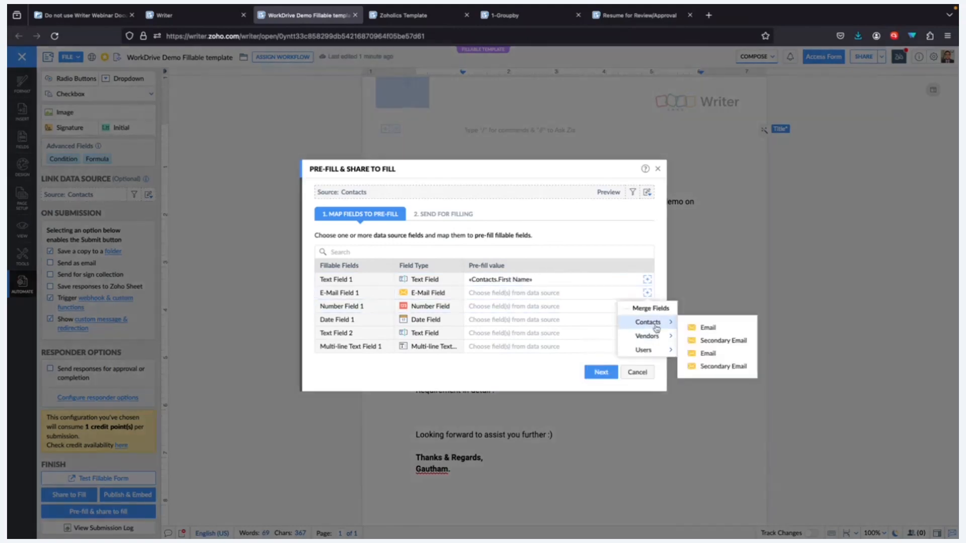
left_click(730, 329)
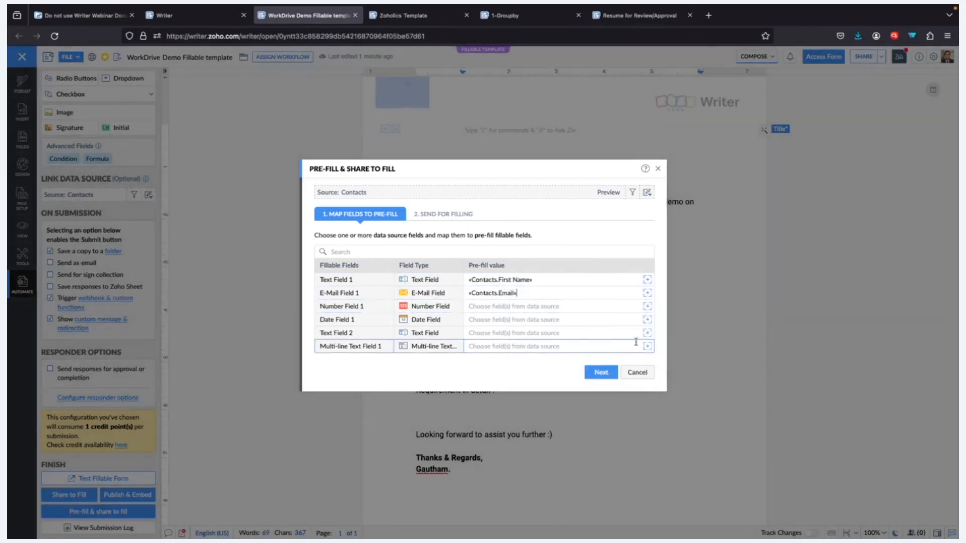
left_click(646, 306)
mouse_move(657, 330)
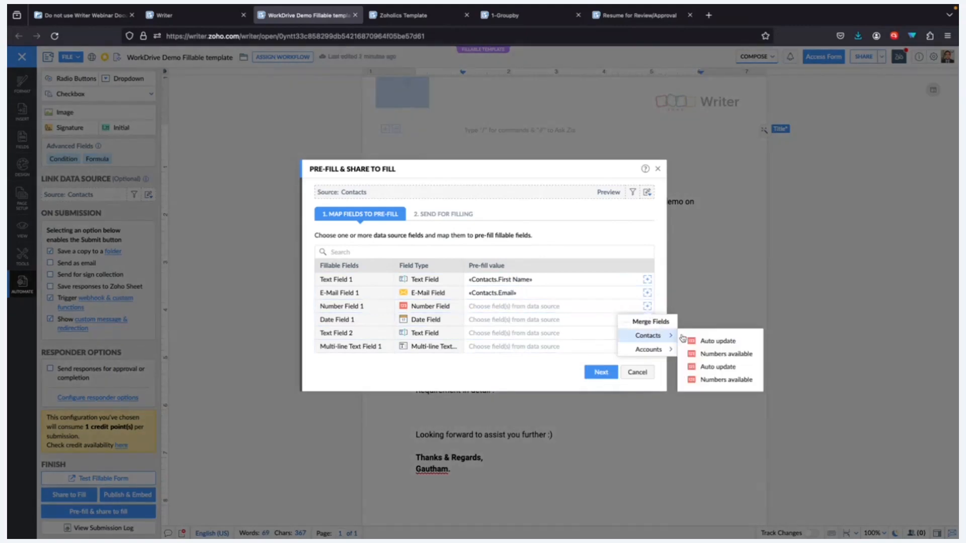
left_click(716, 355)
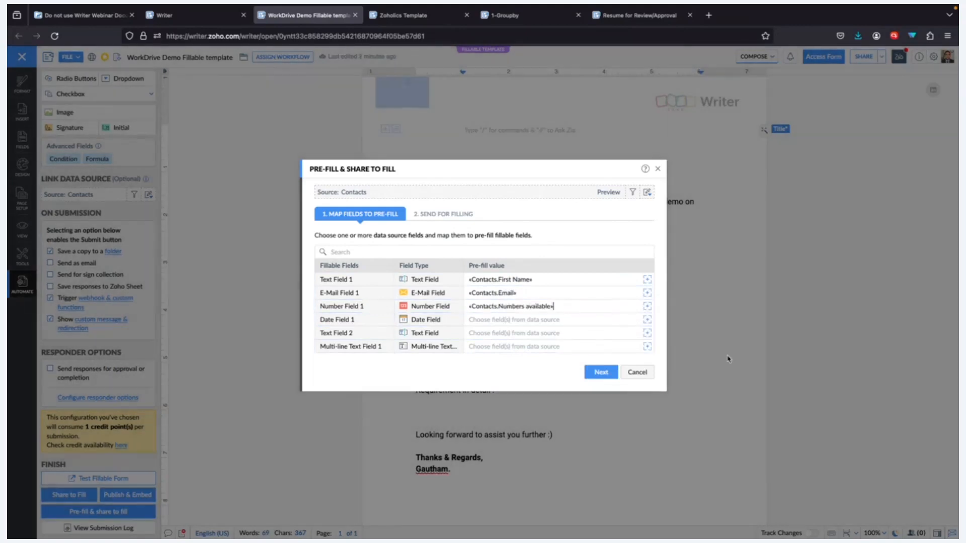
- Address the pre-filled form to the Contacts Email merge field, and cancel without sending it
left_click(597, 372)
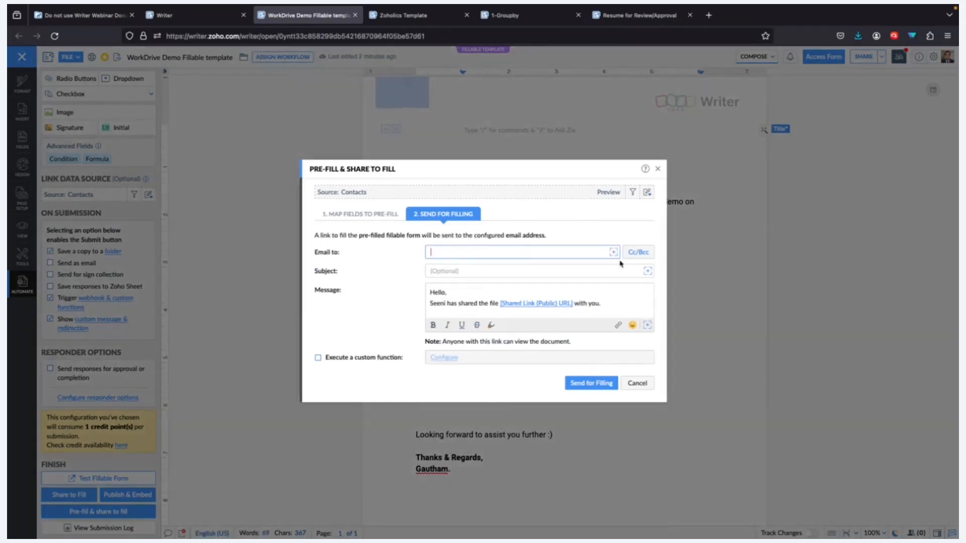
left_click(613, 252)
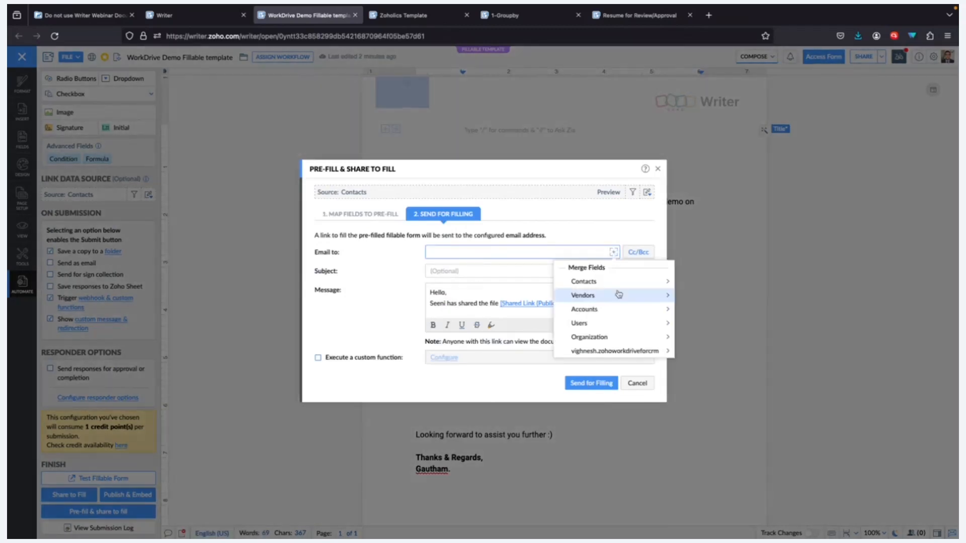
mouse_move(628, 288)
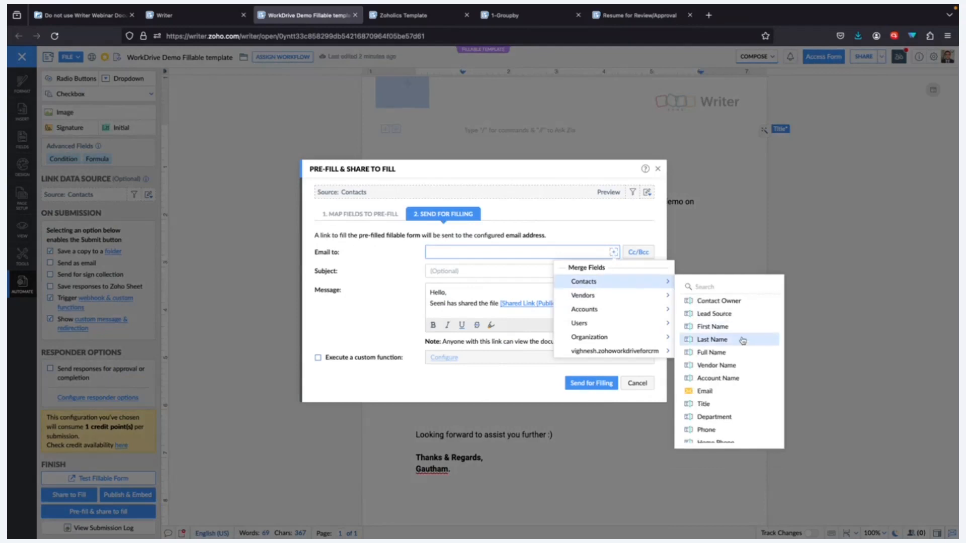
left_click(718, 391)
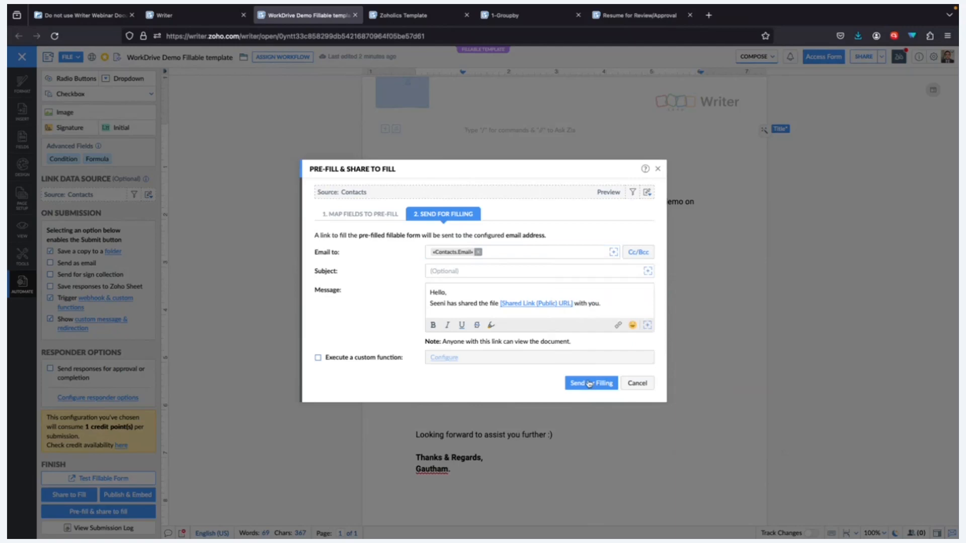
left_click(632, 384)
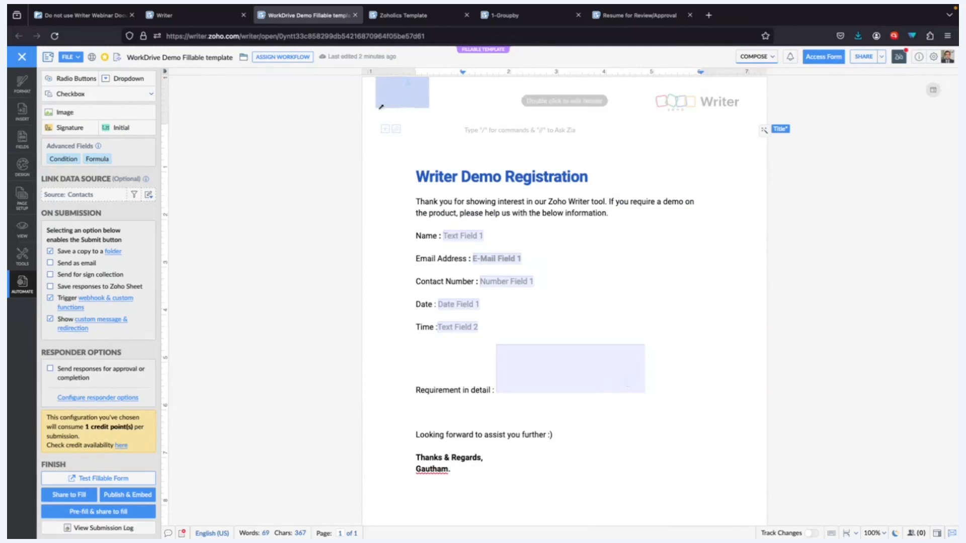
- Set the pre-filled value of the field after Name to the Contacts First Name merge field
left_click(470, 240)
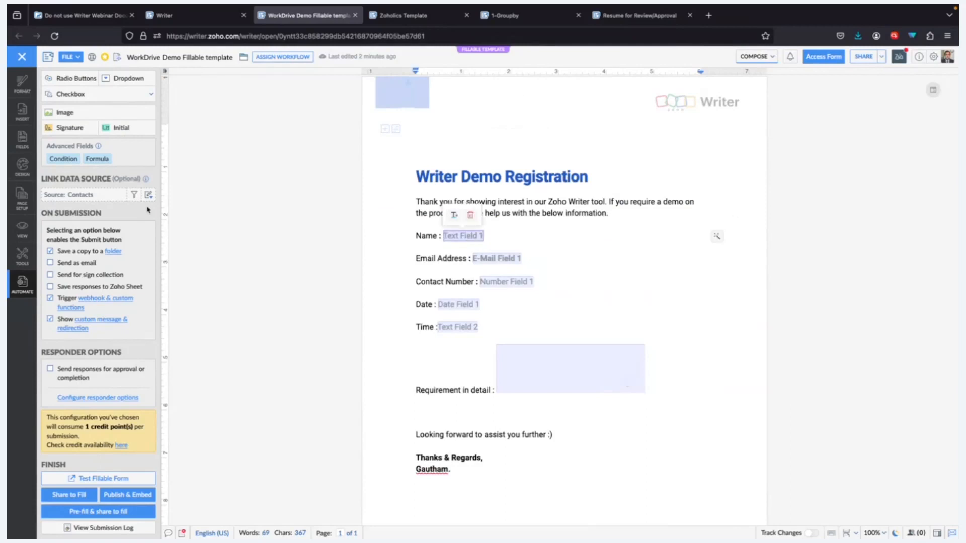
left_click(144, 204)
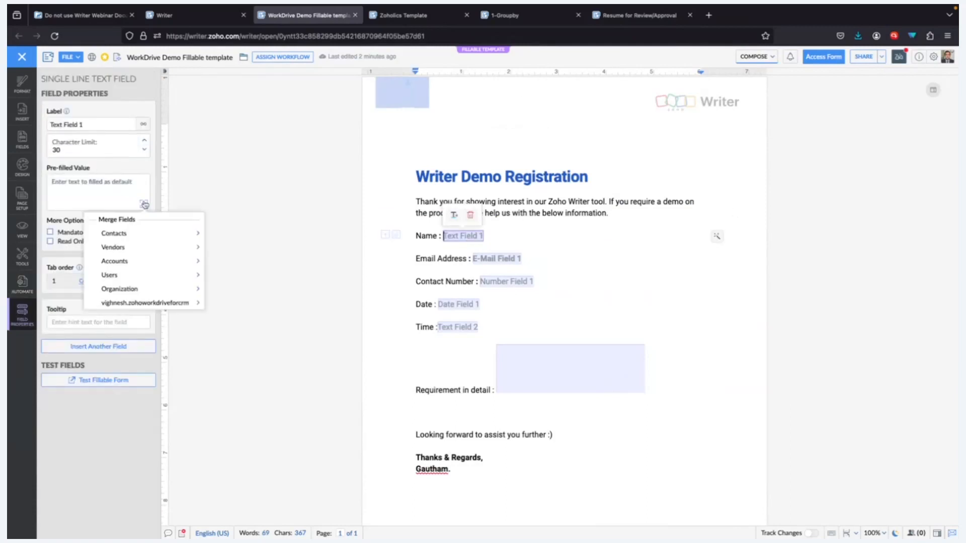
mouse_move(145, 236)
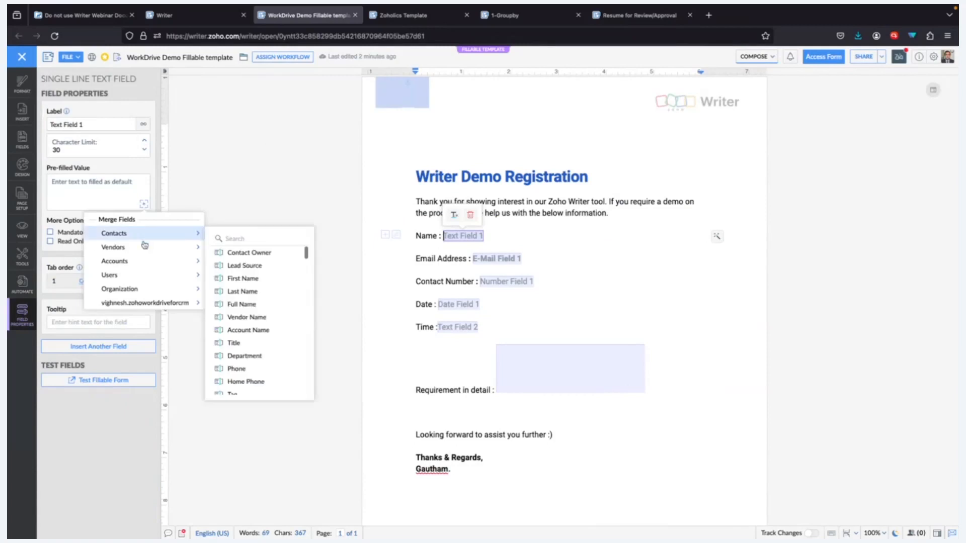
left_click(275, 278)
left_click(518, 247)
left_click(517, 246)
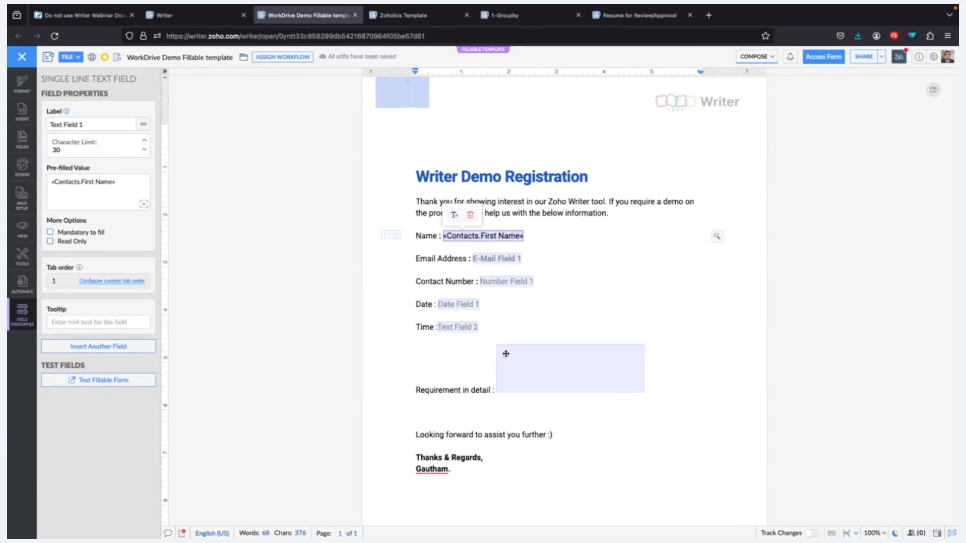
left_click(506, 354)
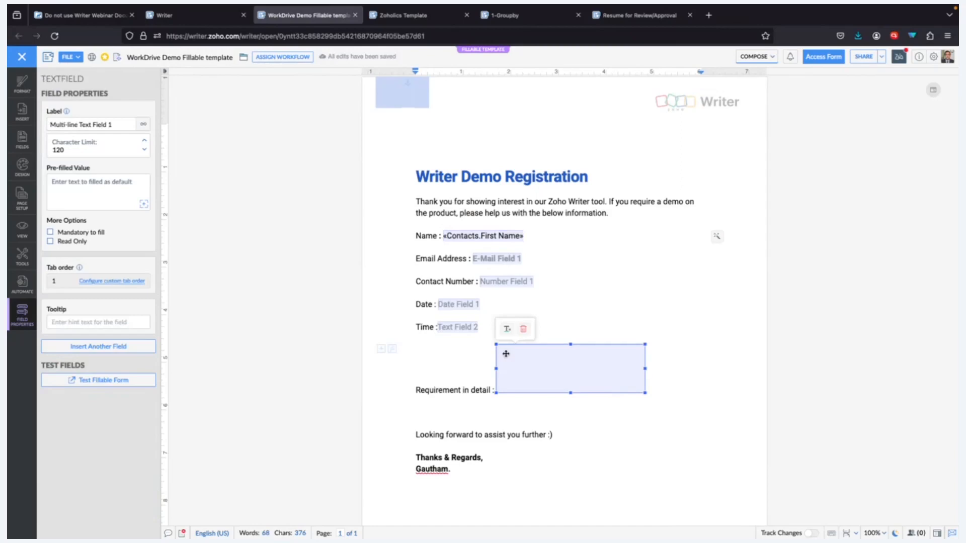
key("ctrl+Right")
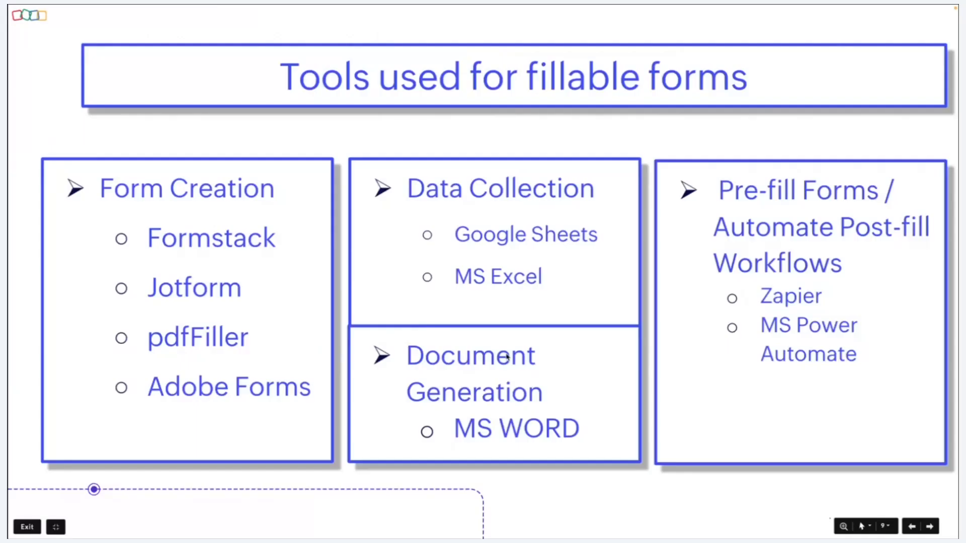
key("Right")
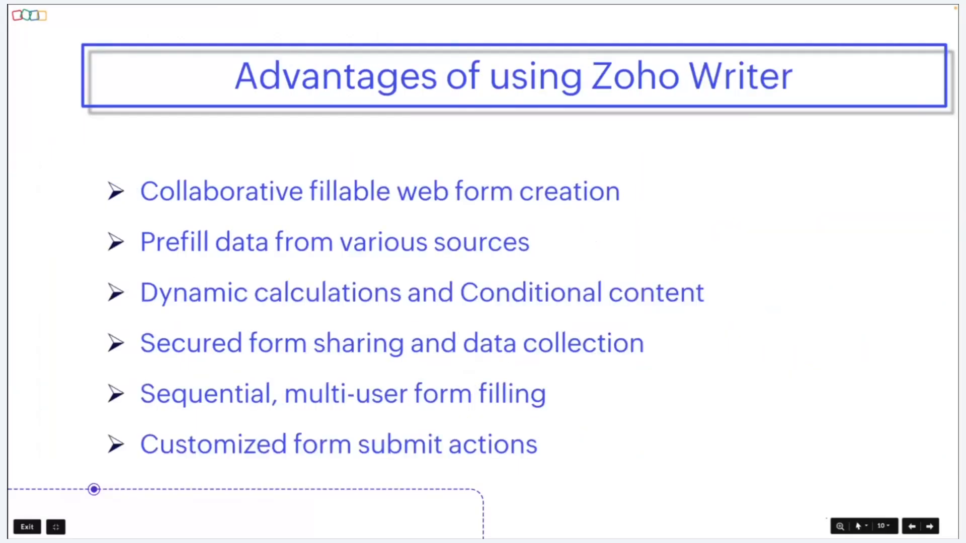
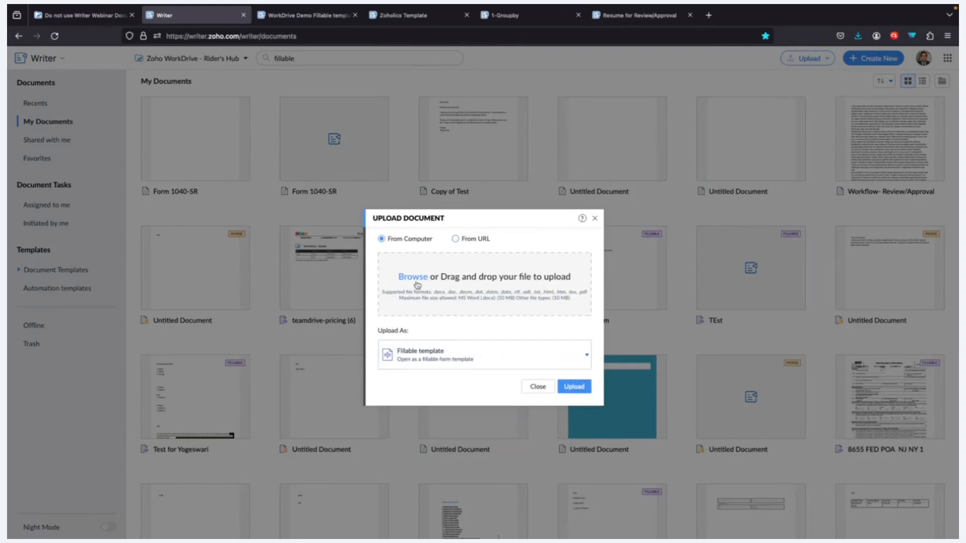
- Upload Form 1040-SR.pdf from the Downloads folder as a fillable template and open it
left_click(413, 278)
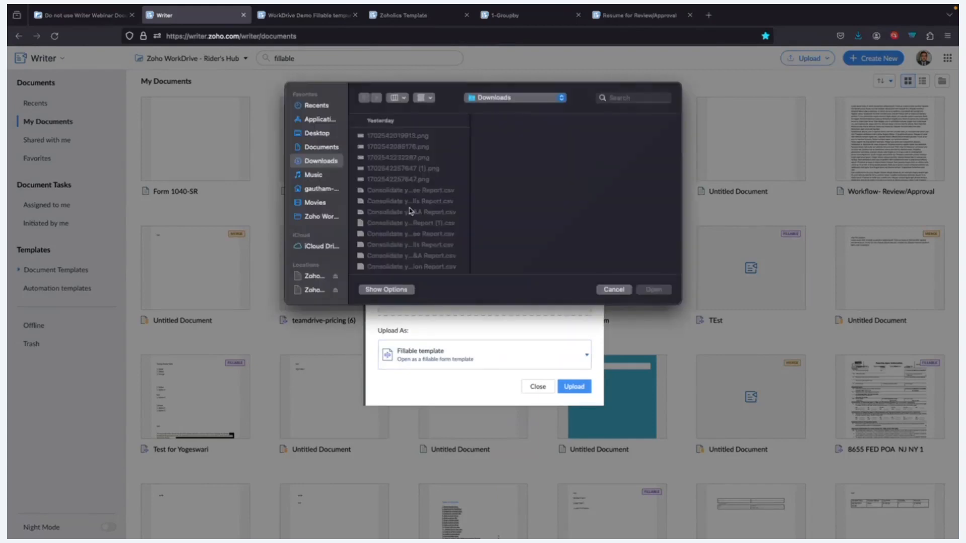
scroll(410, 211, "down", 3)
left_click(405, 219)
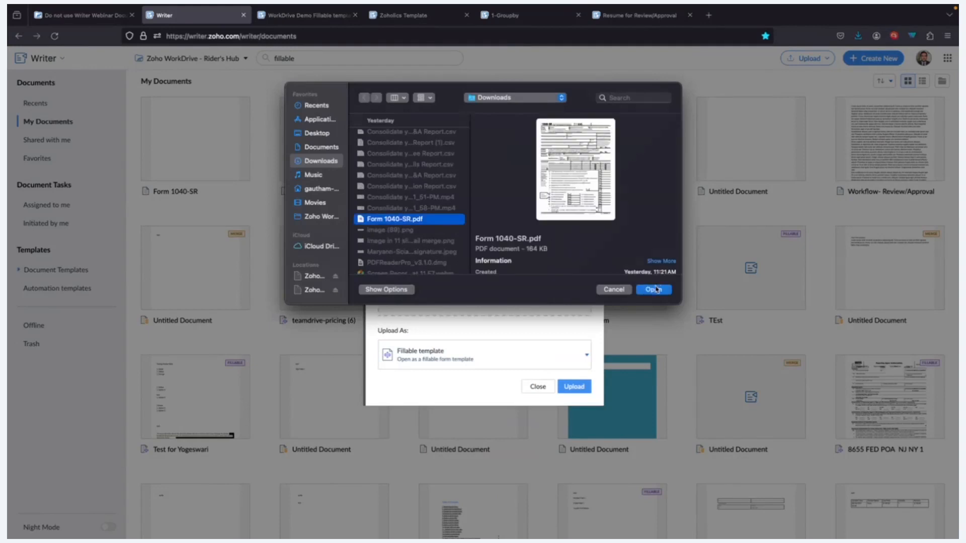
left_click(654, 289)
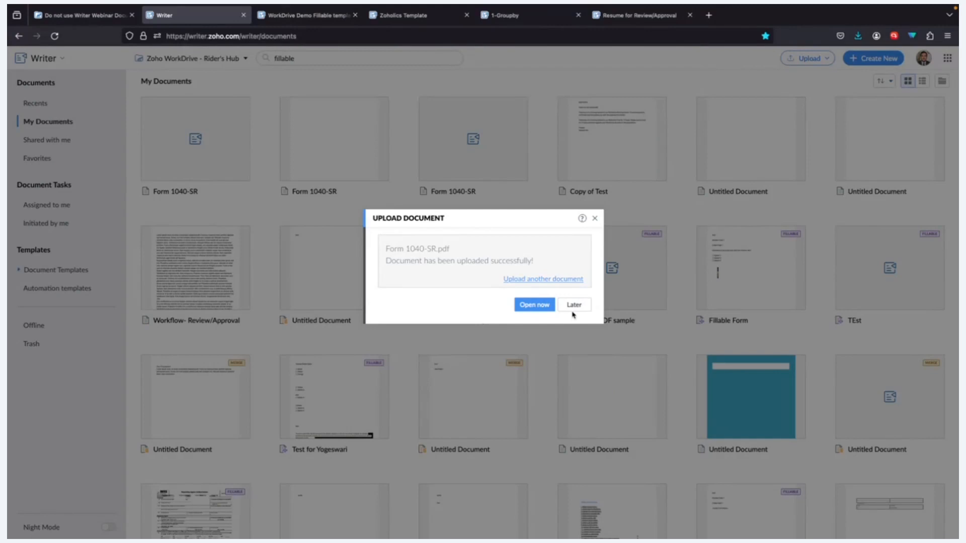
left_click(550, 307)
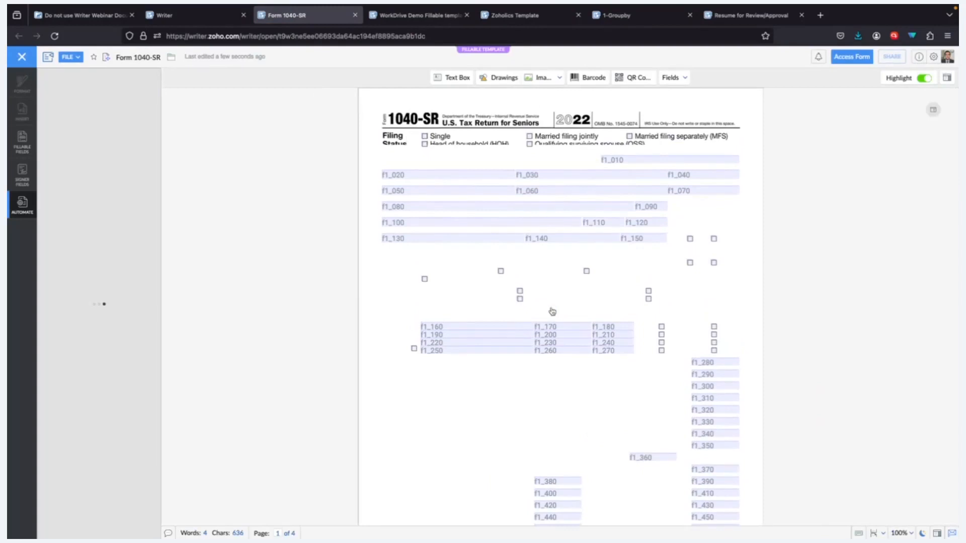
- Review the fillable fields across the Form 1040-SR pages and show the formats offered for downloading it
scroll(575, 327, "down", 4)
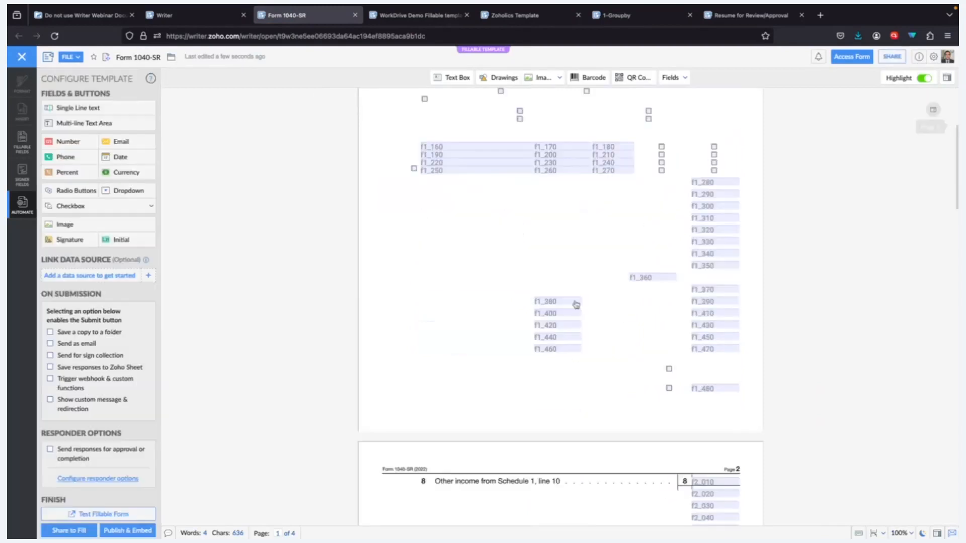
scroll(575, 302, "down", 3)
scroll(575, 300, "down", 4)
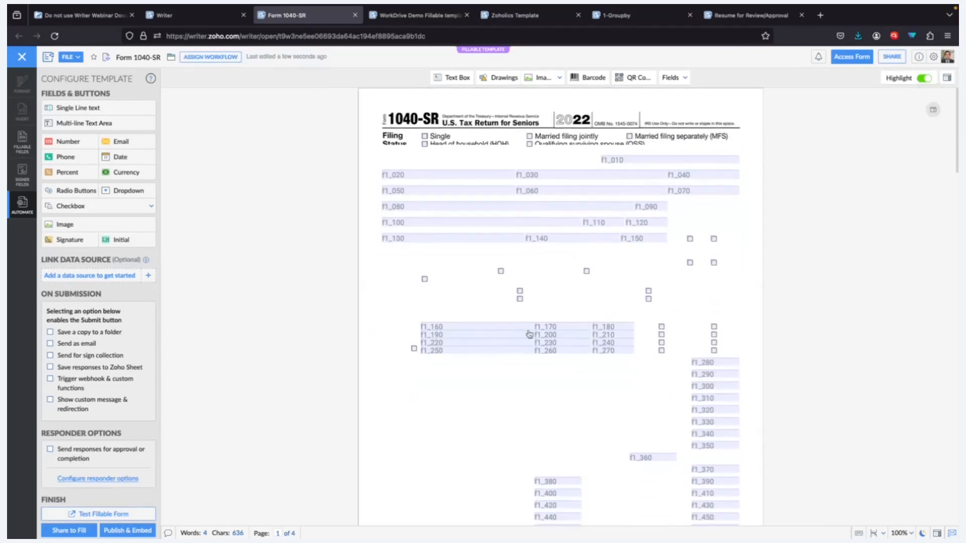
scroll(528, 331, "down", 4)
scroll(528, 330, "down", 3)
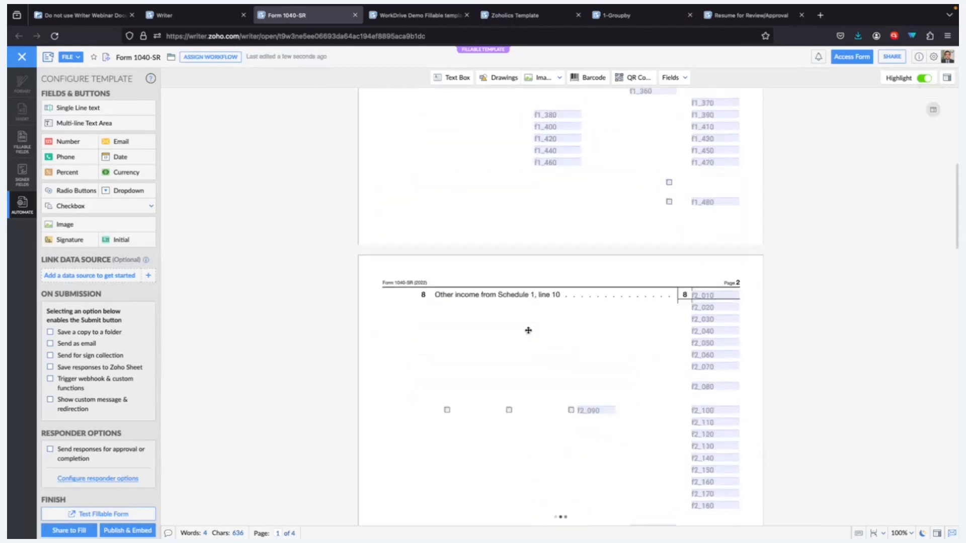
left_click(74, 58)
mouse_move(140, 226)
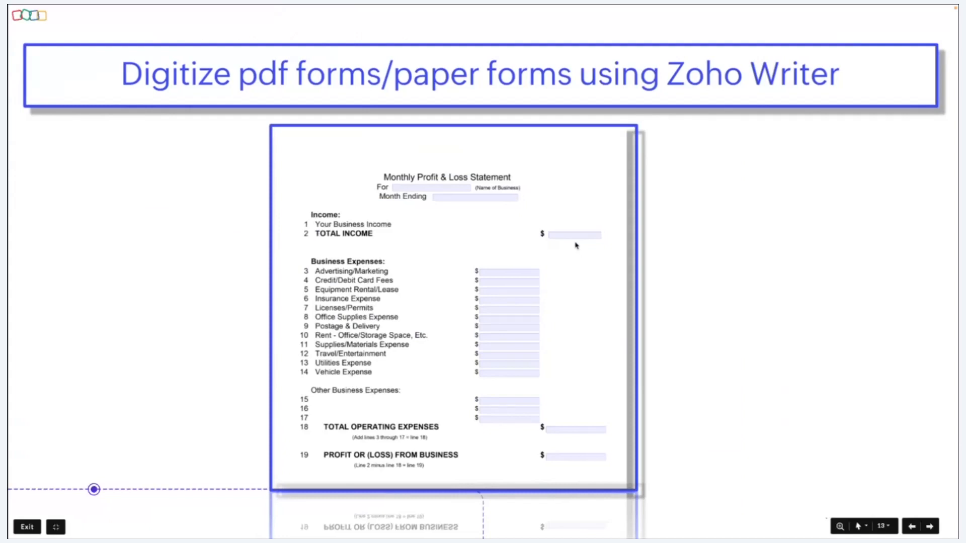
key("Right")
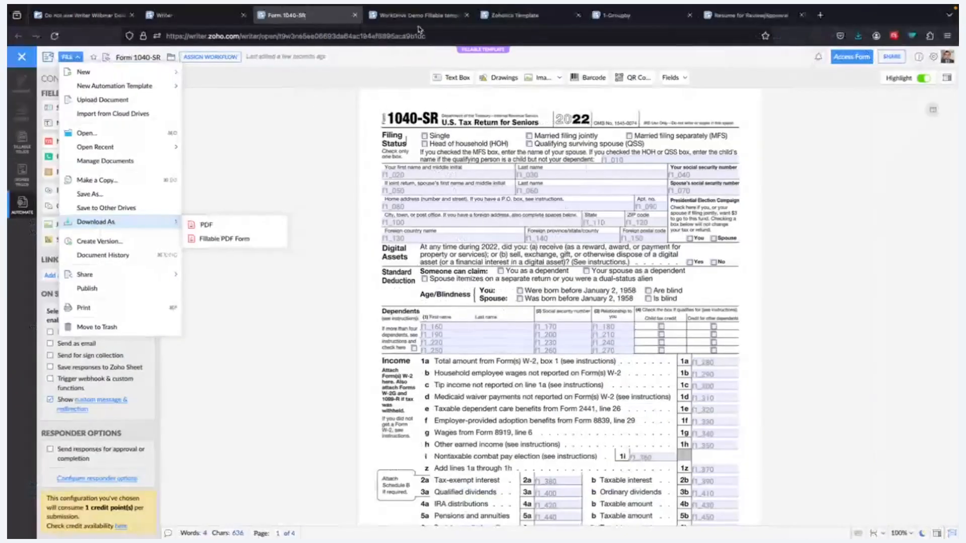
- Switch to the WorkDrive Demo Fillable template and download it as a fillable PDF form
left_click(419, 19)
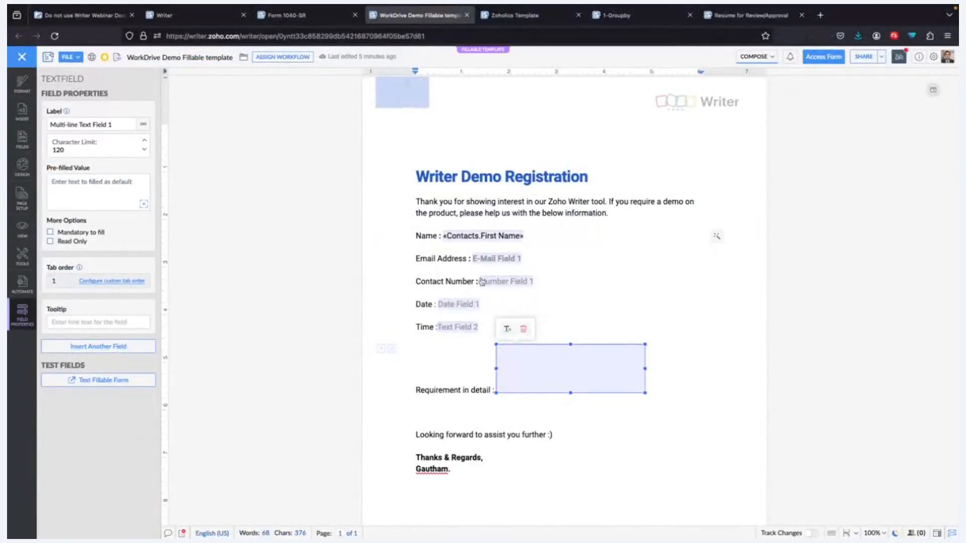
left_click(70, 57)
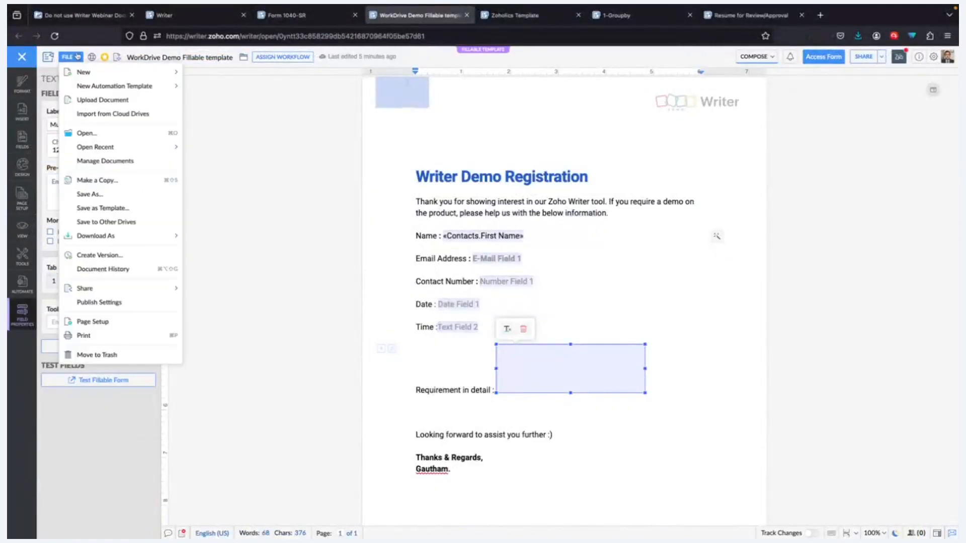
mouse_move(160, 236)
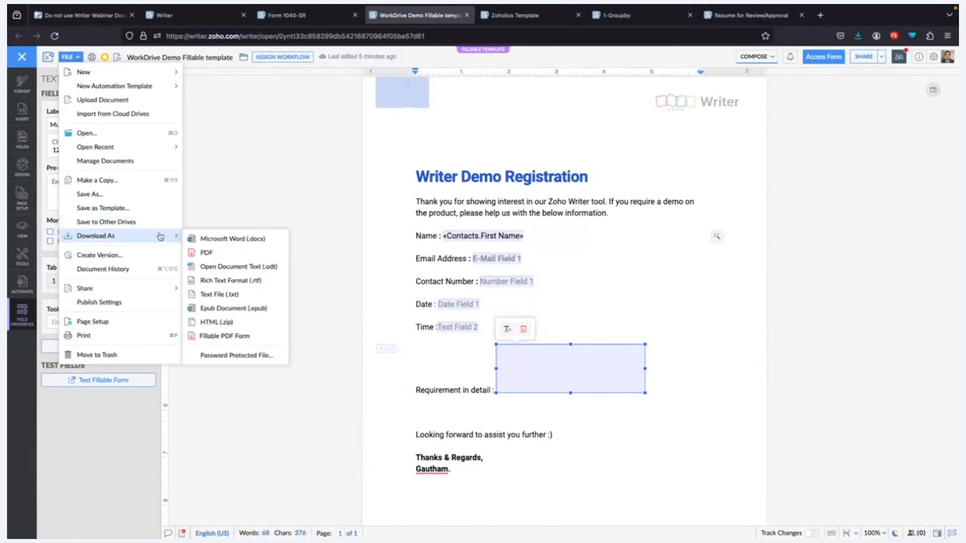
left_click(270, 334)
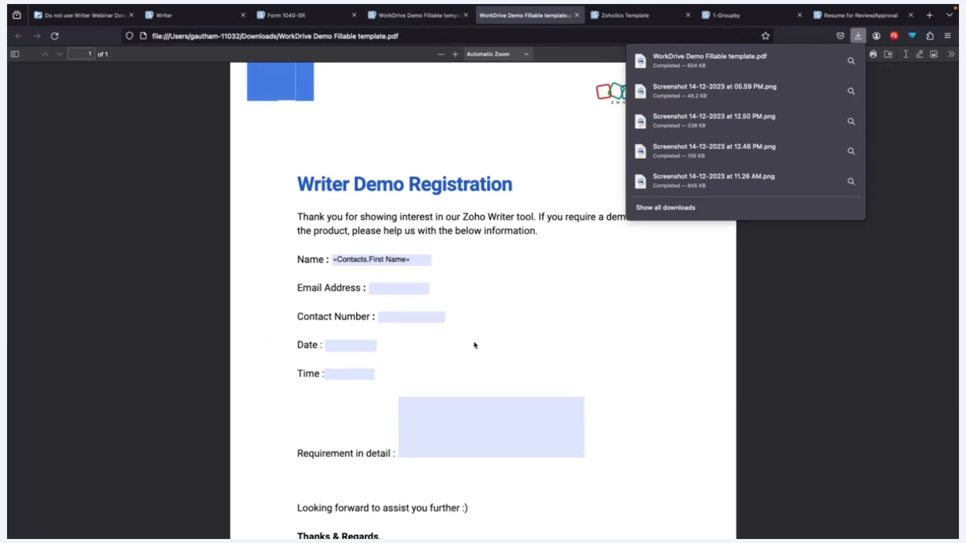
- Check the downloaded PDF's fillable fields, including Email Address, and close the PDF
scroll(475, 345, "down", 3)
left_click(478, 282)
scroll(440, 263, "up", 3)
left_click(402, 286)
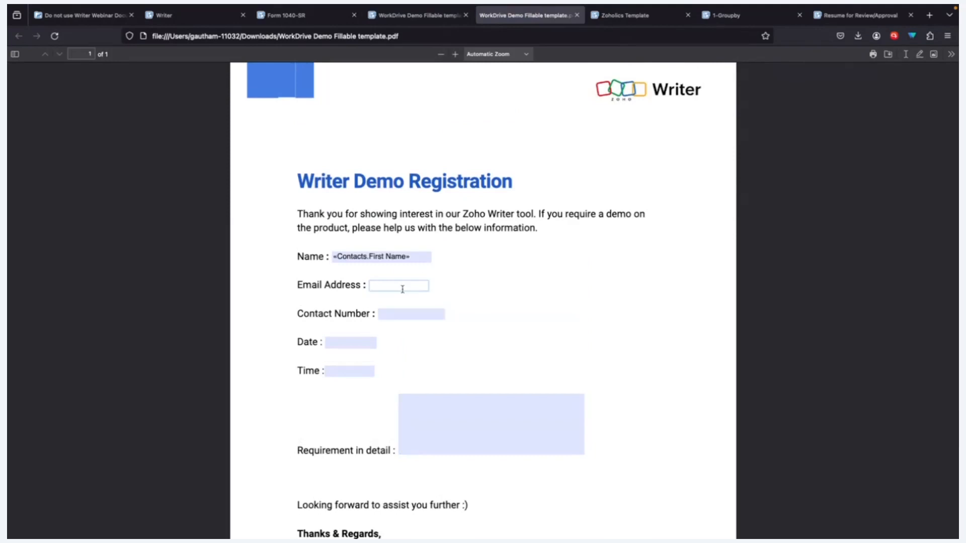
left_click(576, 15)
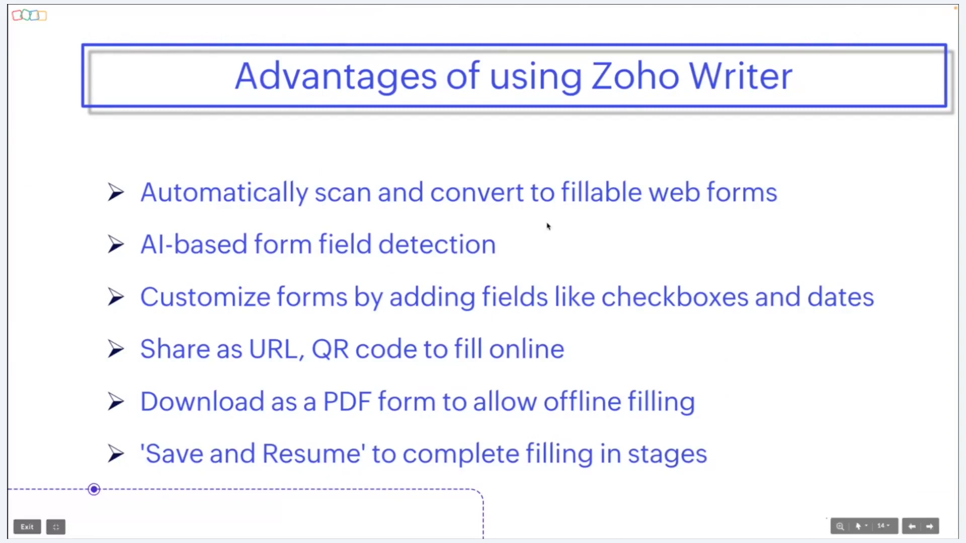
- Return to the WorkDrive Demo Fillable template and review the access levels offered for sharing it to fill
key("ctrl+Left")
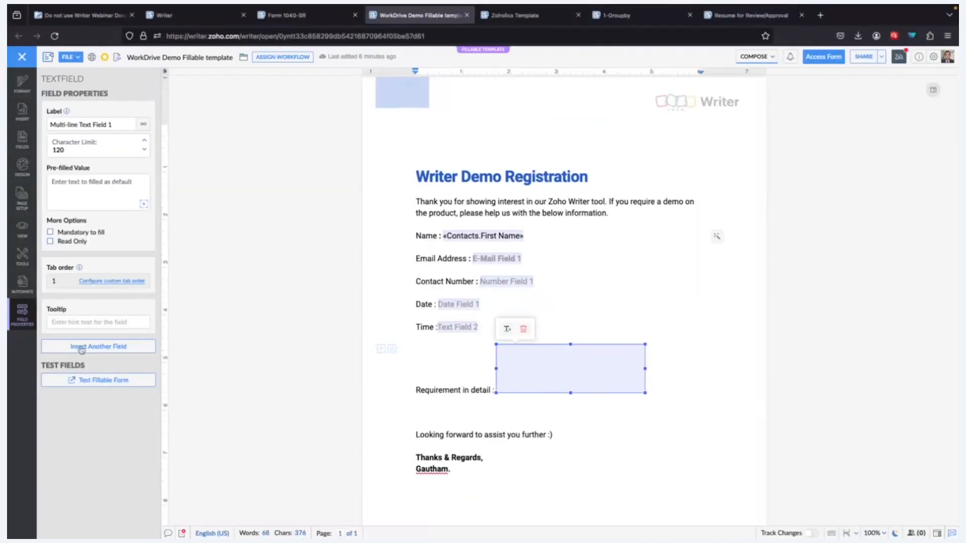
left_click(22, 283)
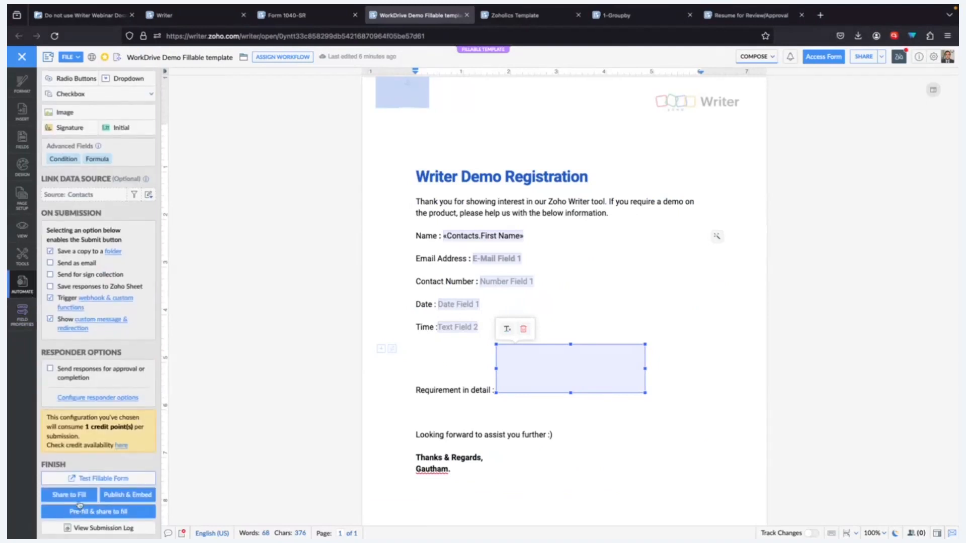
left_click(77, 496)
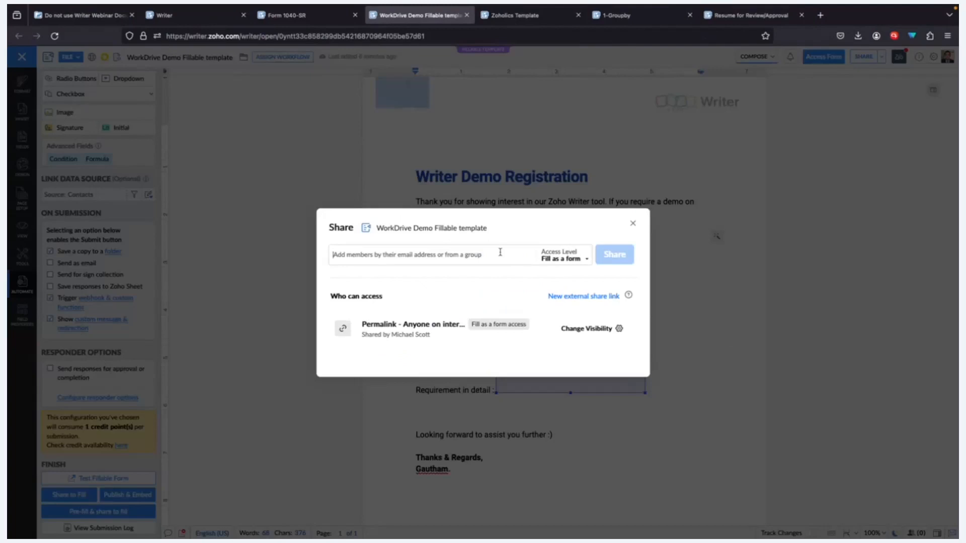
left_click(541, 255)
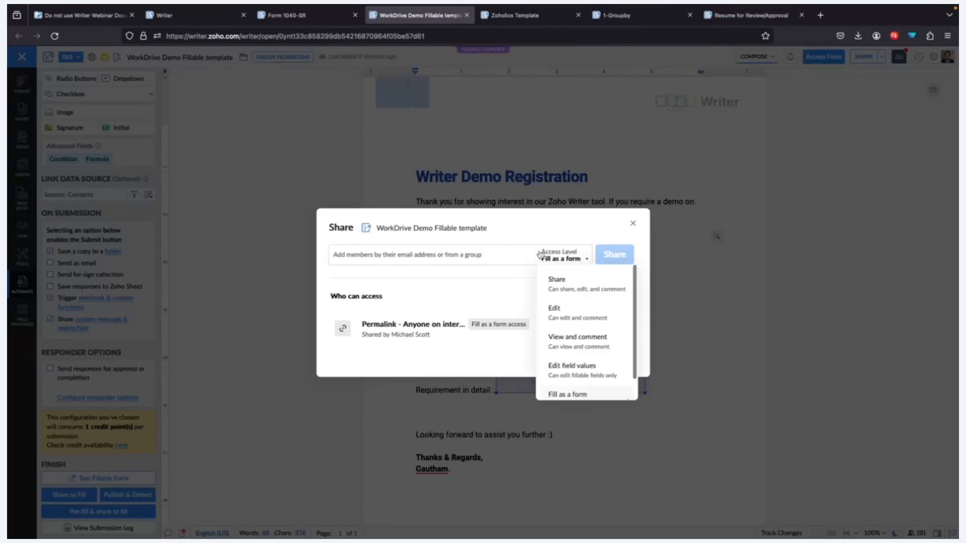
left_click(633, 222)
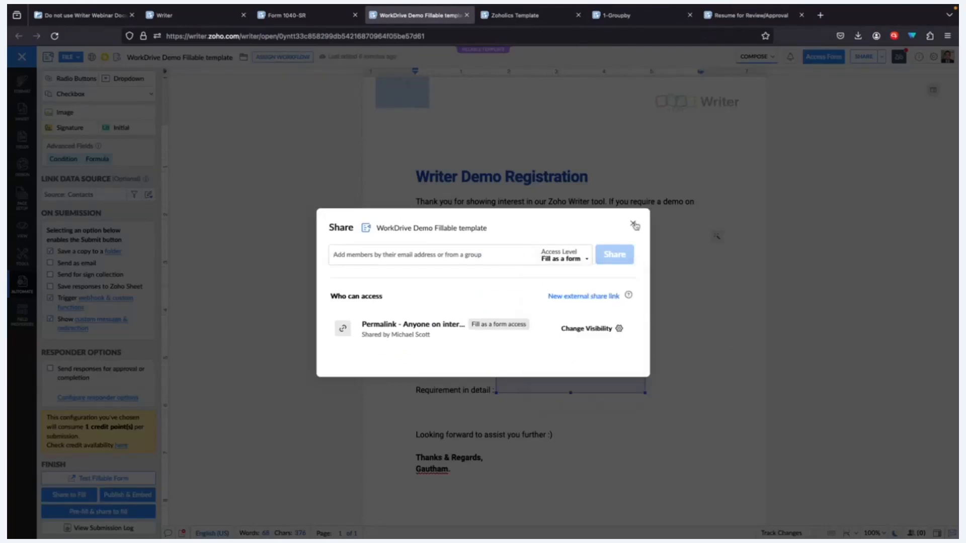
left_click(633, 223)
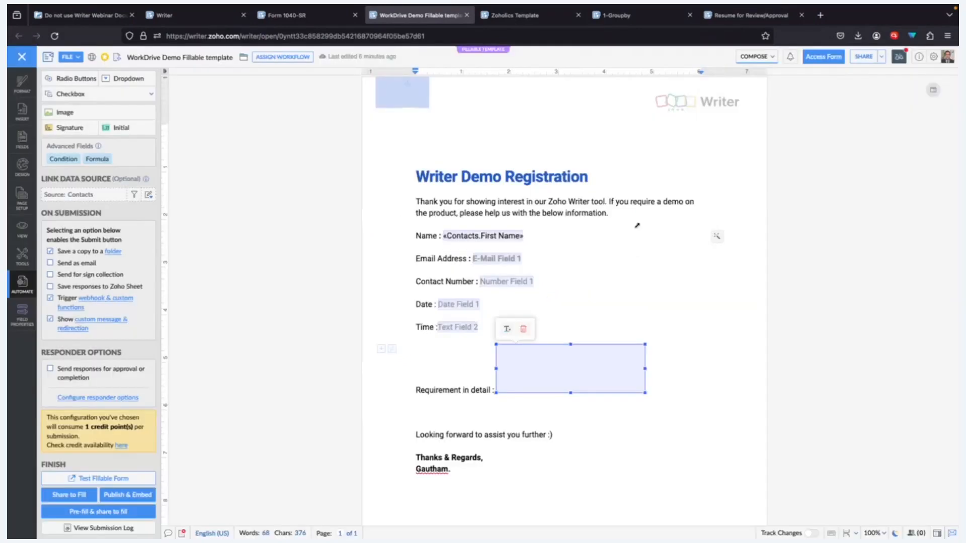
- Review the template's publish link and embed code settings, and the field mapping for pre-filling and sharing
left_click(120, 497)
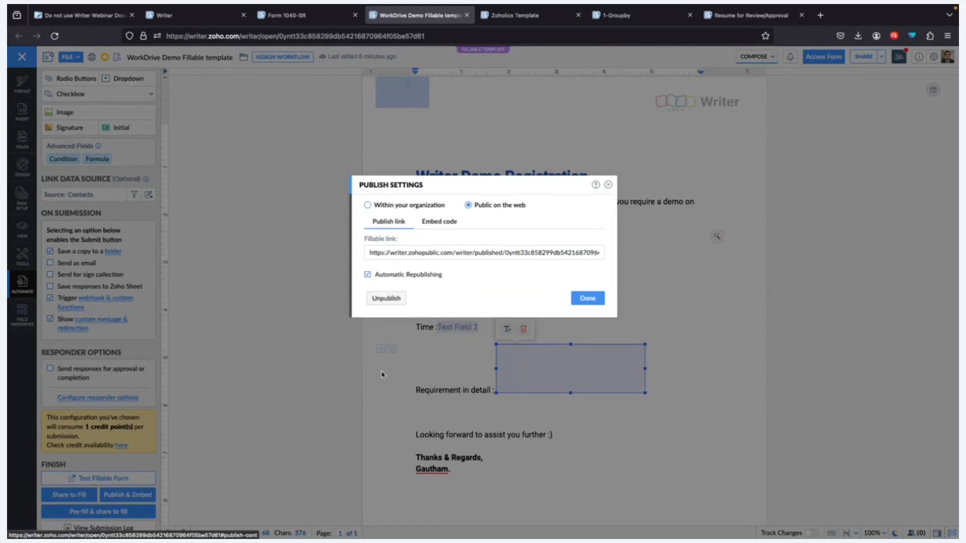
left_click(437, 221)
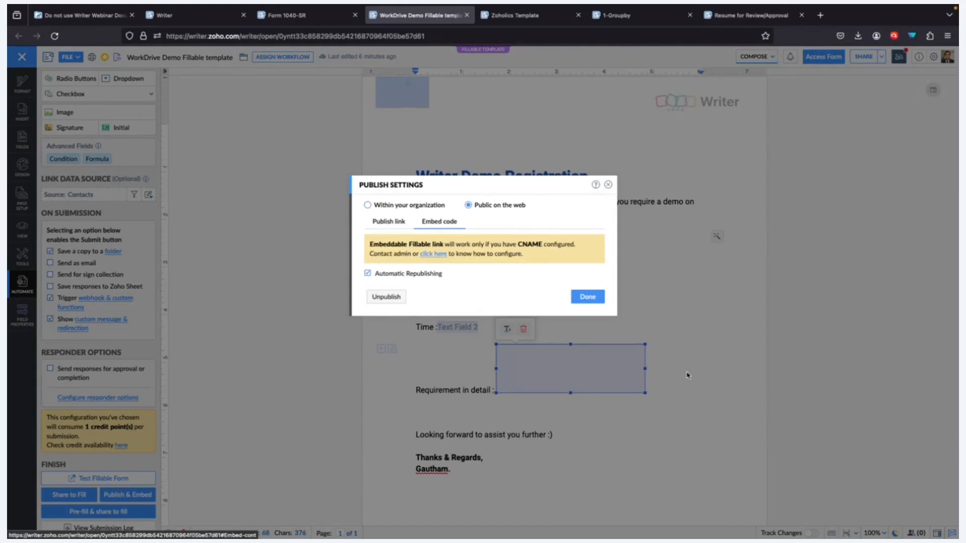
left_click(596, 300)
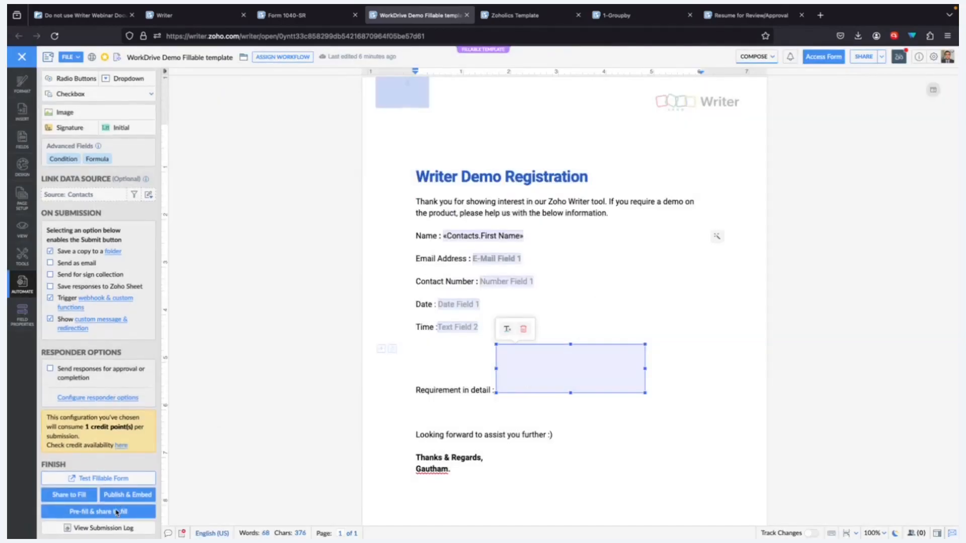
left_click(121, 510)
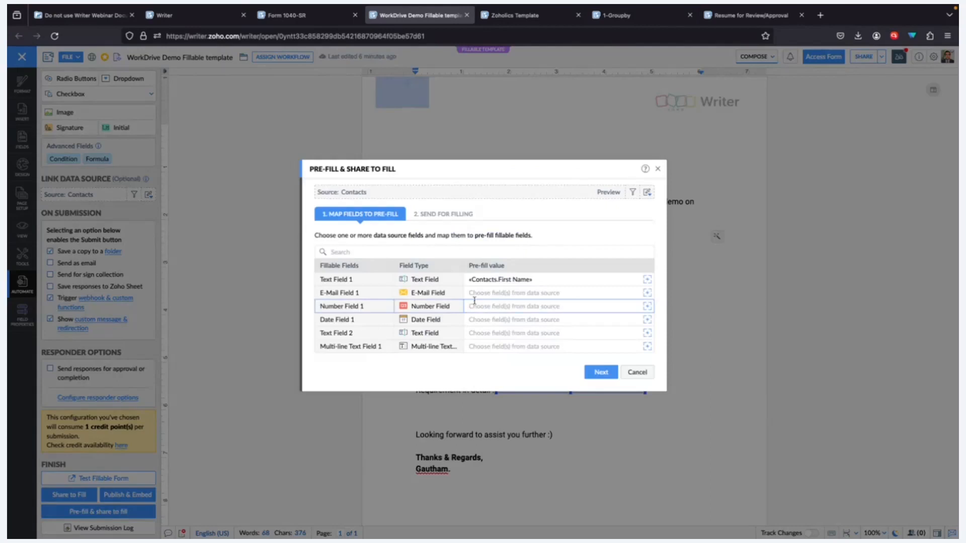
left_click(637, 372)
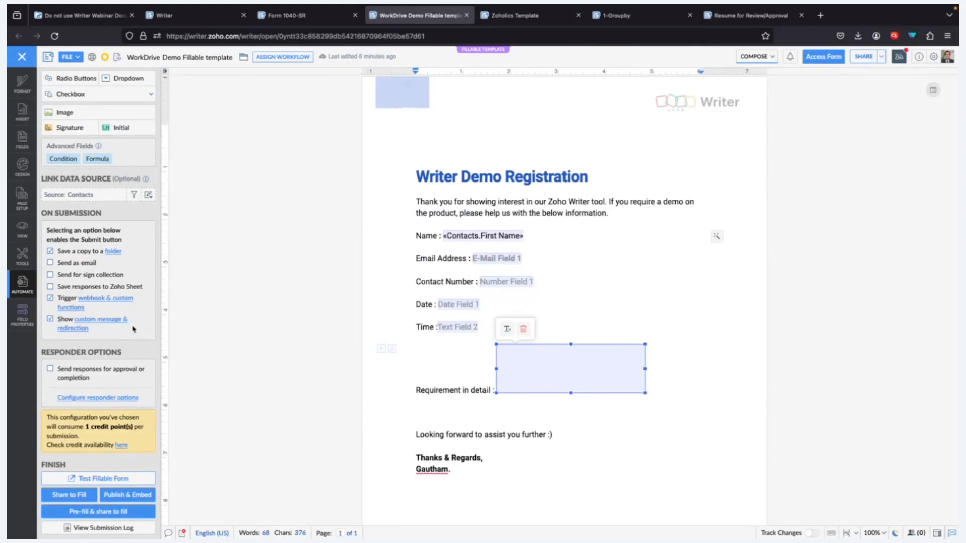
- Review the responder options and the settings for saving a submitted copy to a folder, leaving both dialogs without saving
left_click(91, 397)
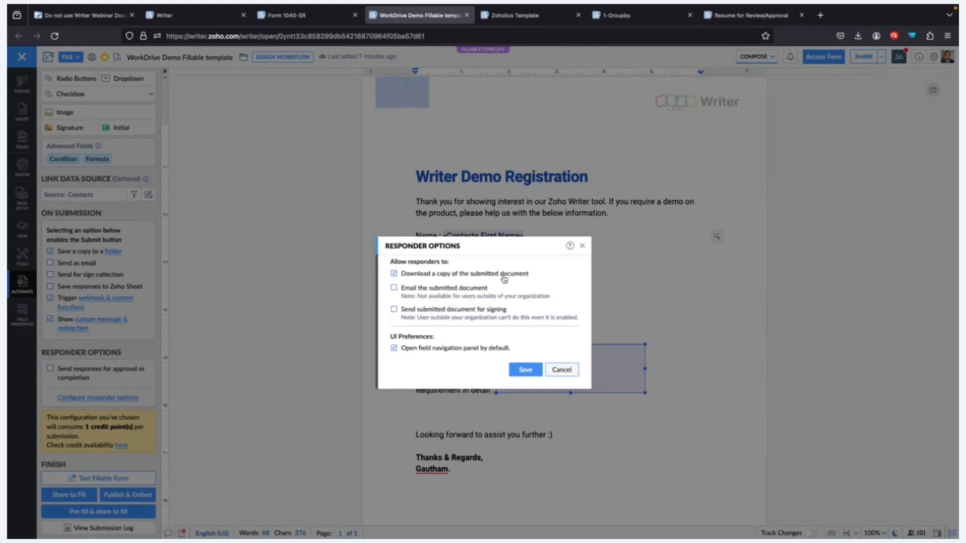
left_click(553, 373)
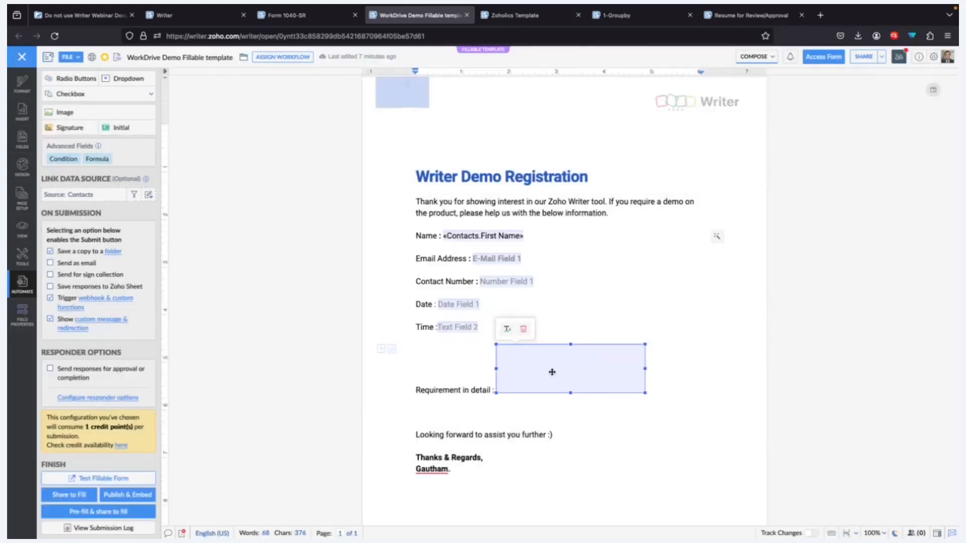
left_click(112, 252)
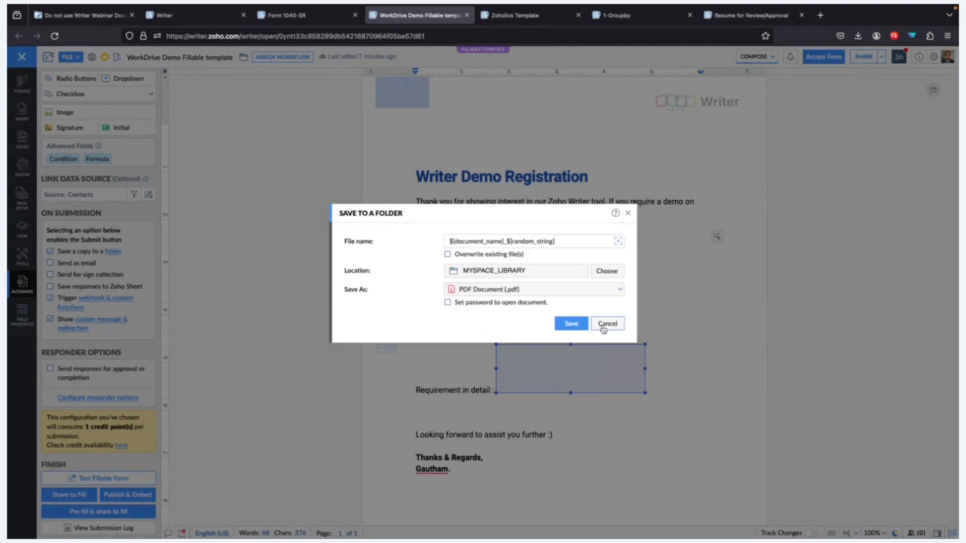
left_click(606, 324)
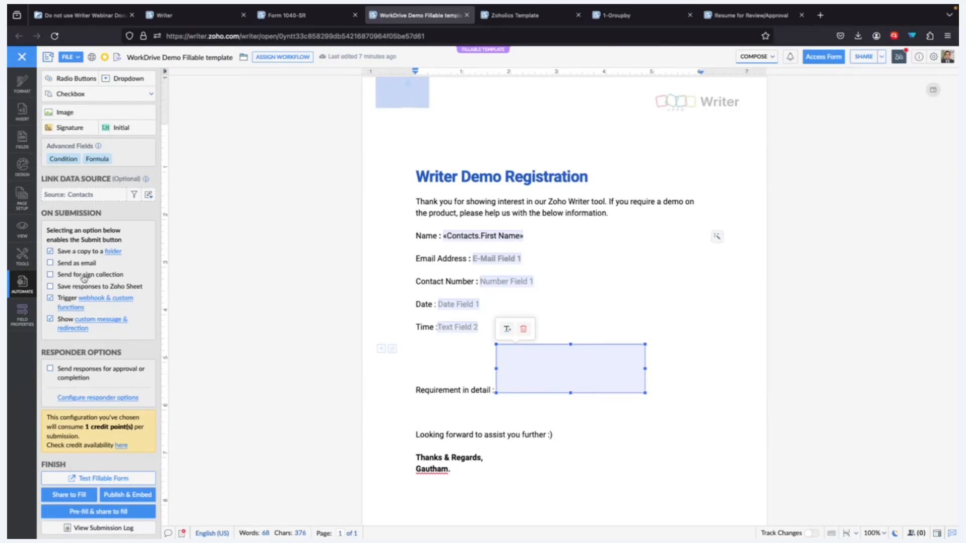
- Show the workbook options for saving responses to Zoho Sheet and the response message and redirection settings, cancelling both
left_click(112, 288)
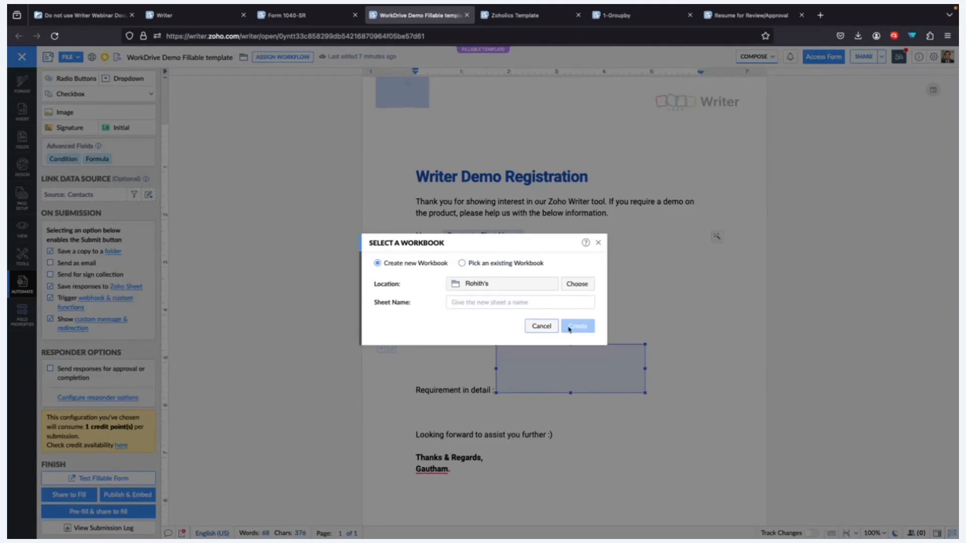
left_click(541, 327)
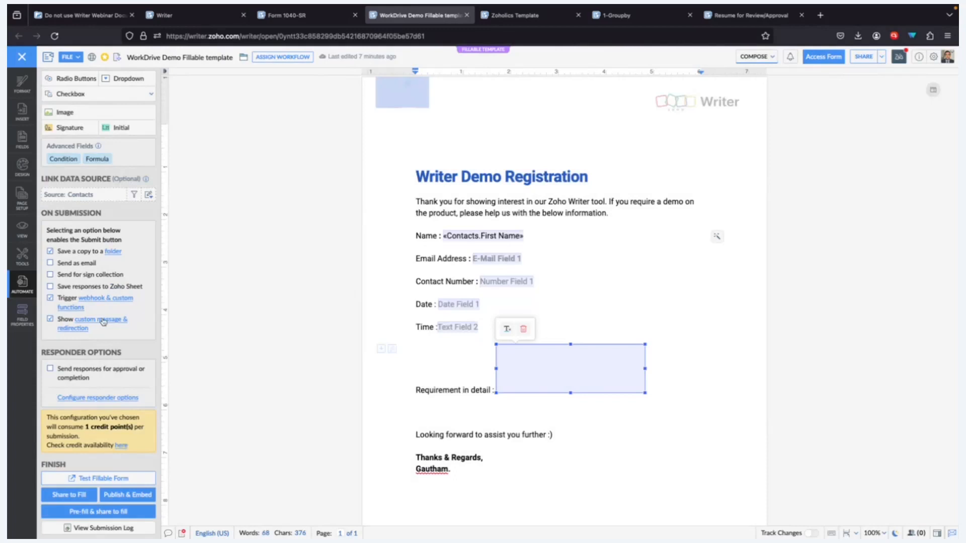
left_click(103, 322)
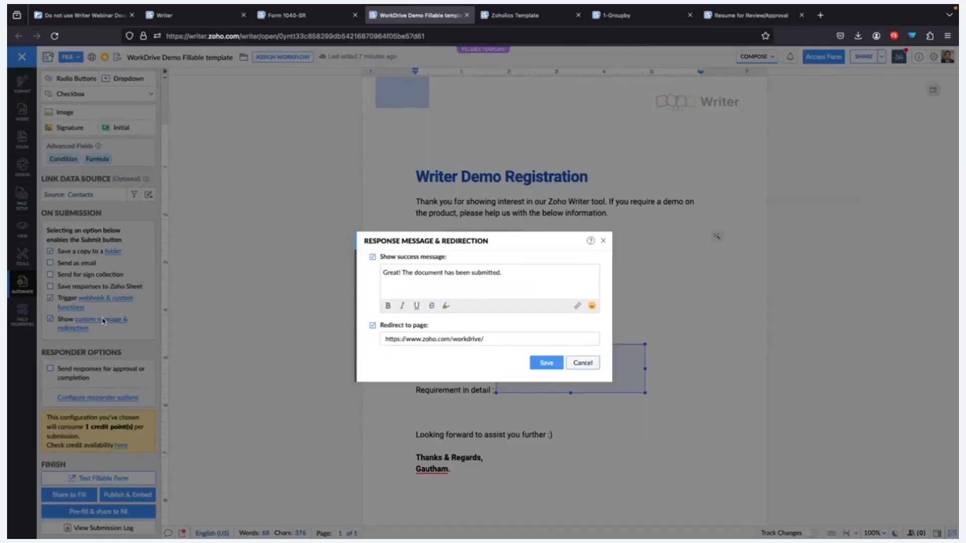
left_click(582, 364)
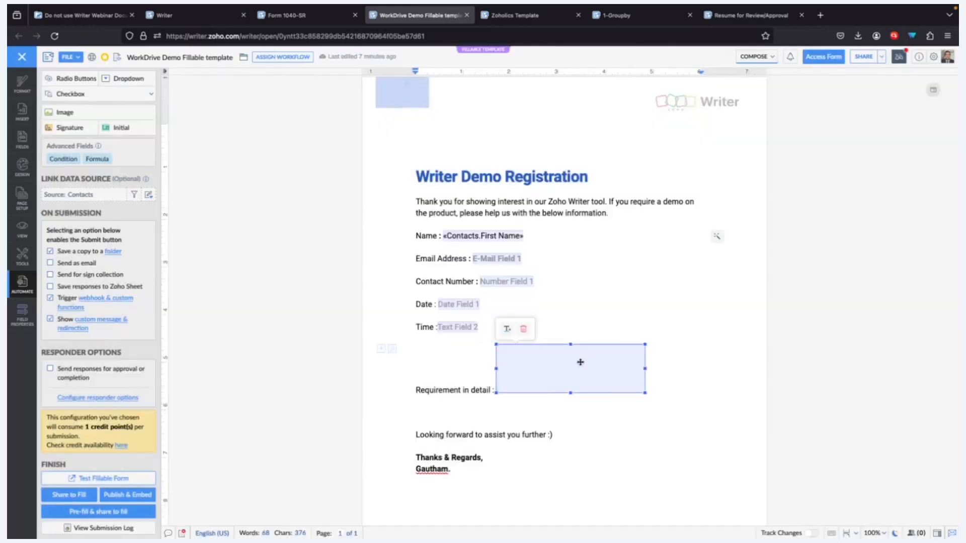
- Show the webhook settings and the gallery of ready-made custom functions for form submission, and cancel without saving
left_click(99, 298)
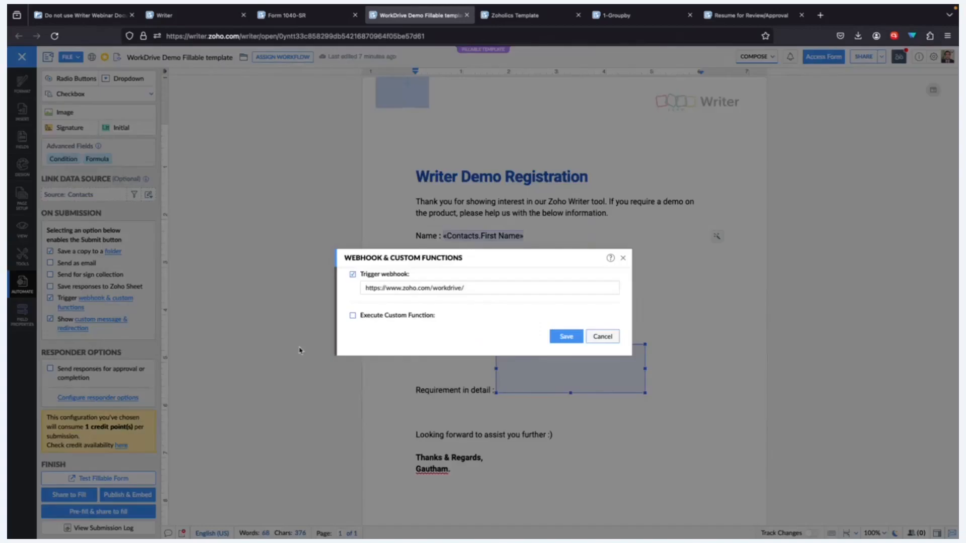
left_click(367, 320)
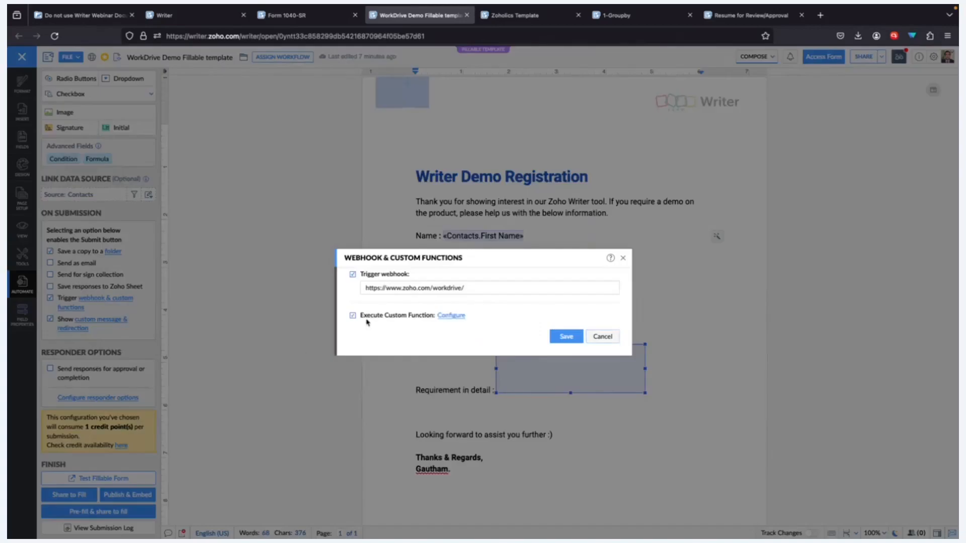
left_click(448, 317)
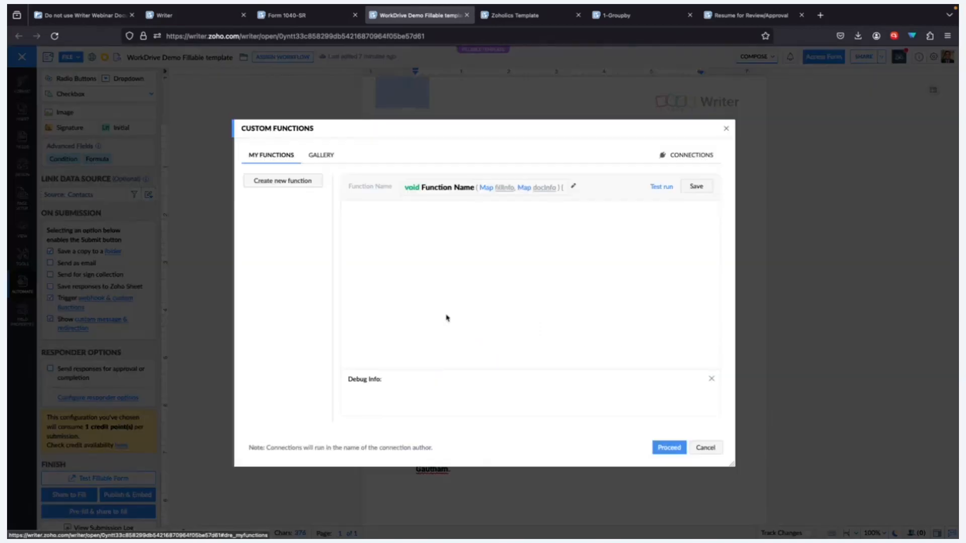
left_click(318, 156)
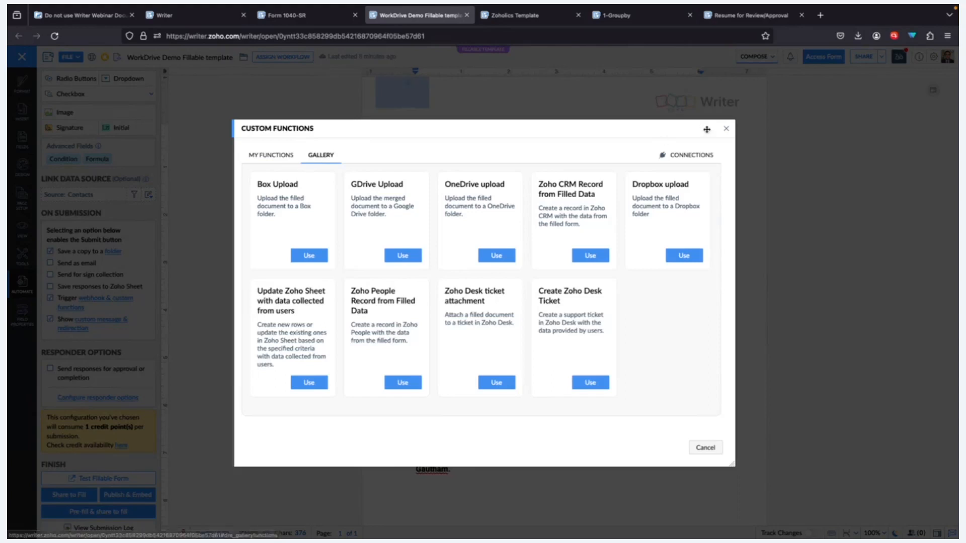
left_click(728, 130)
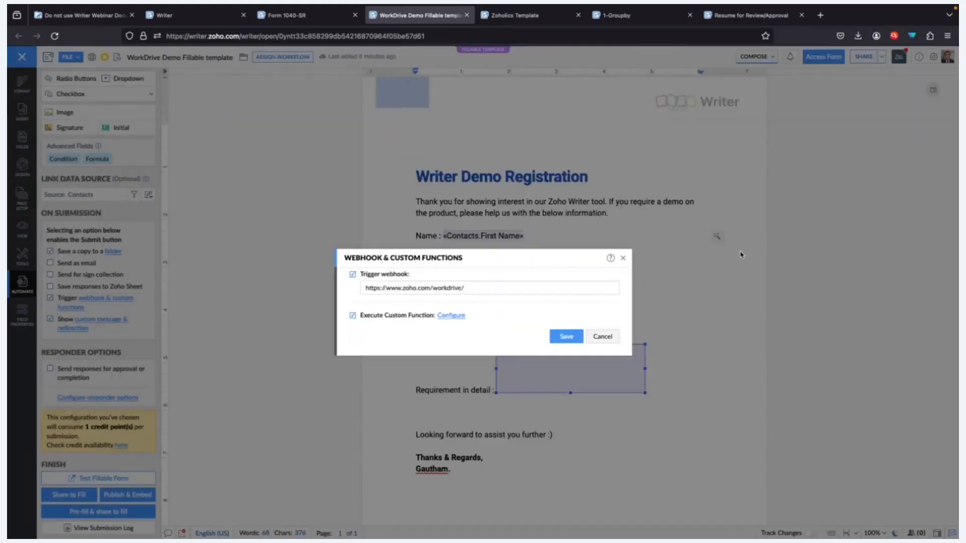
left_click(601, 336)
key("ctrl+Right")
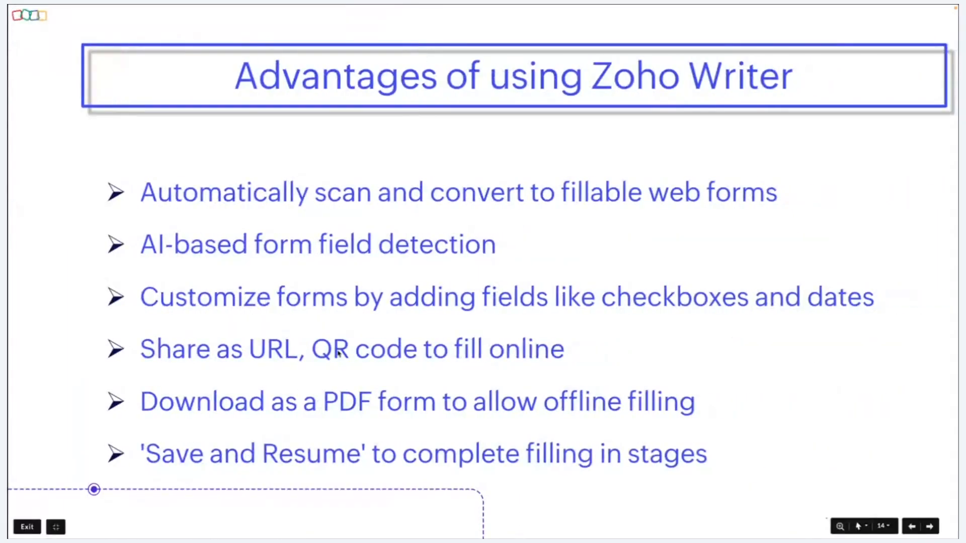
key("Right")
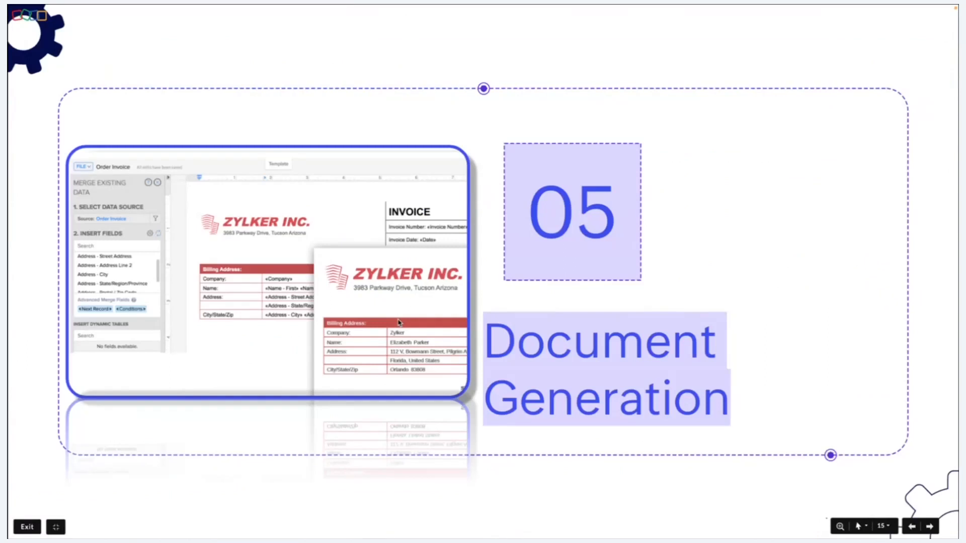
key("Right")
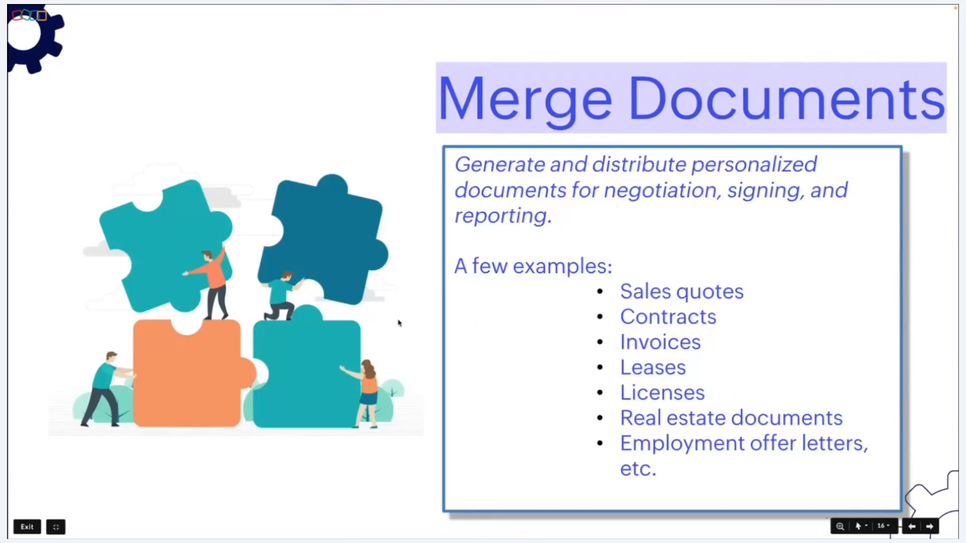
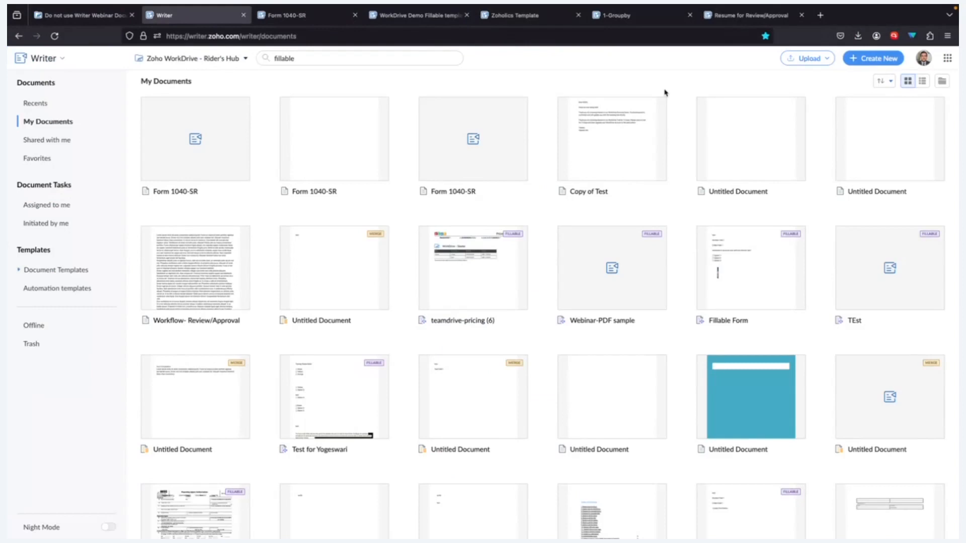
- Create a new merge template from scratch
left_click(886, 60)
mouse_move(864, 123)
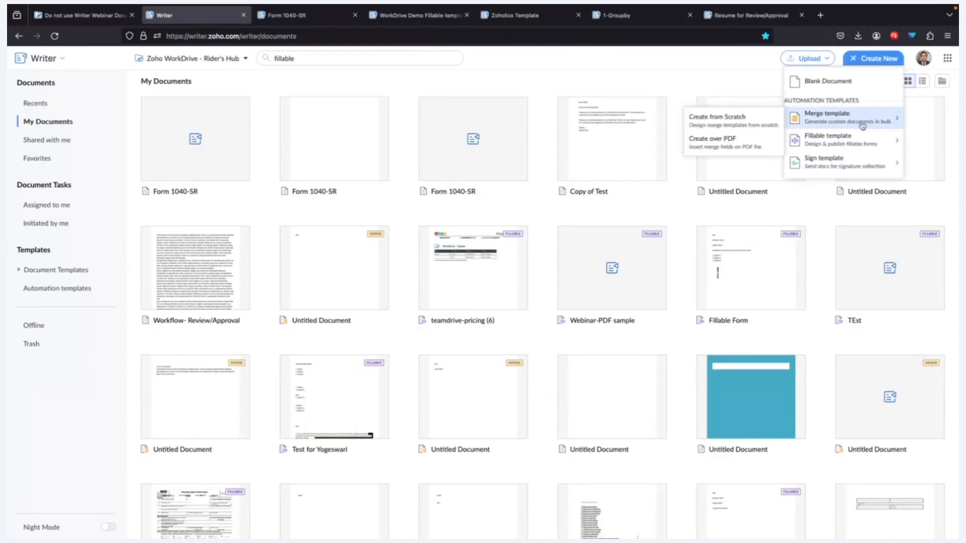
left_click(730, 122)
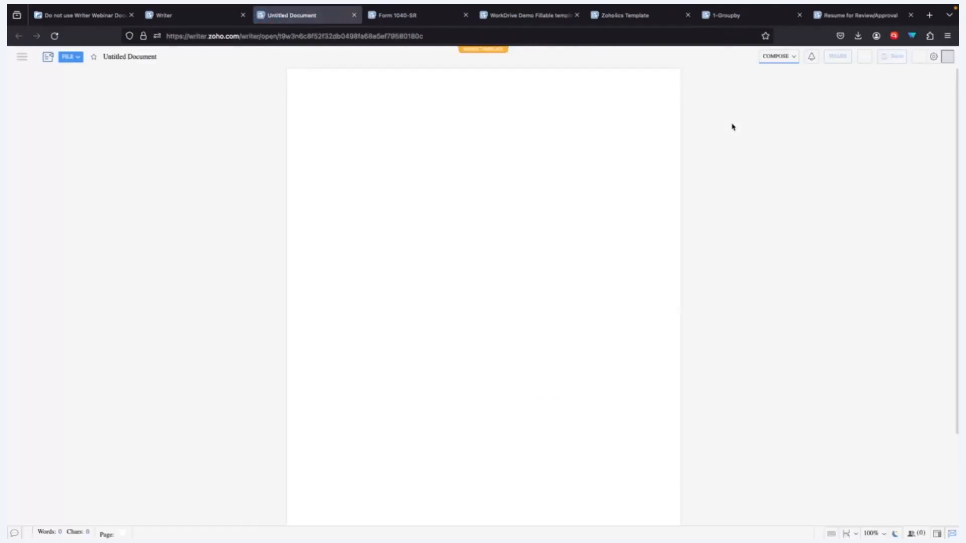
- Enter the labels Name and Email on separate lines of the merge template
type("Name")
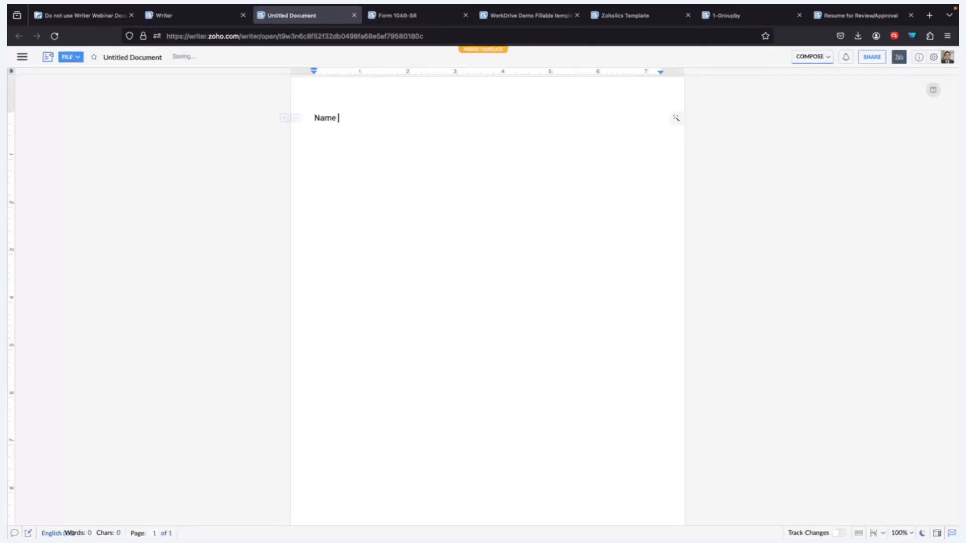
key("Return")
type("Email")
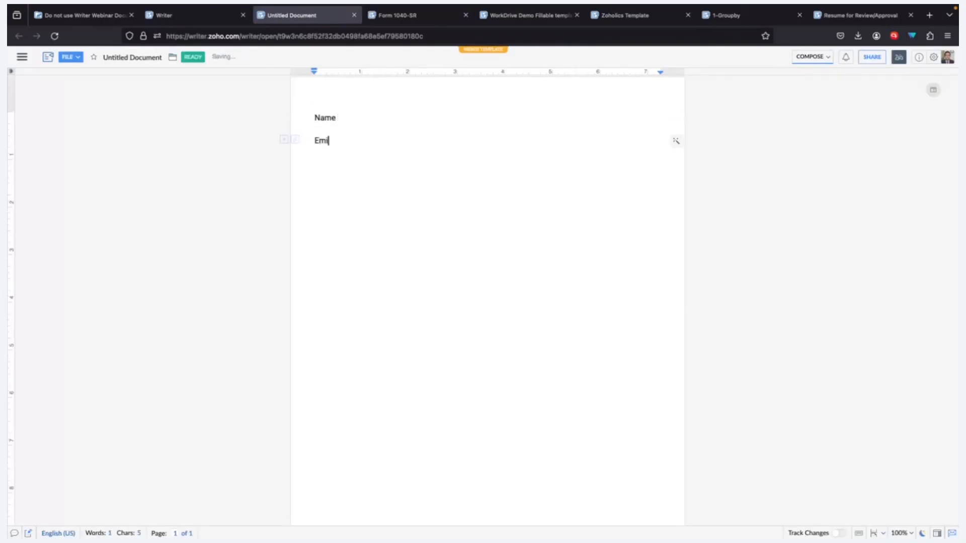
key("Return")
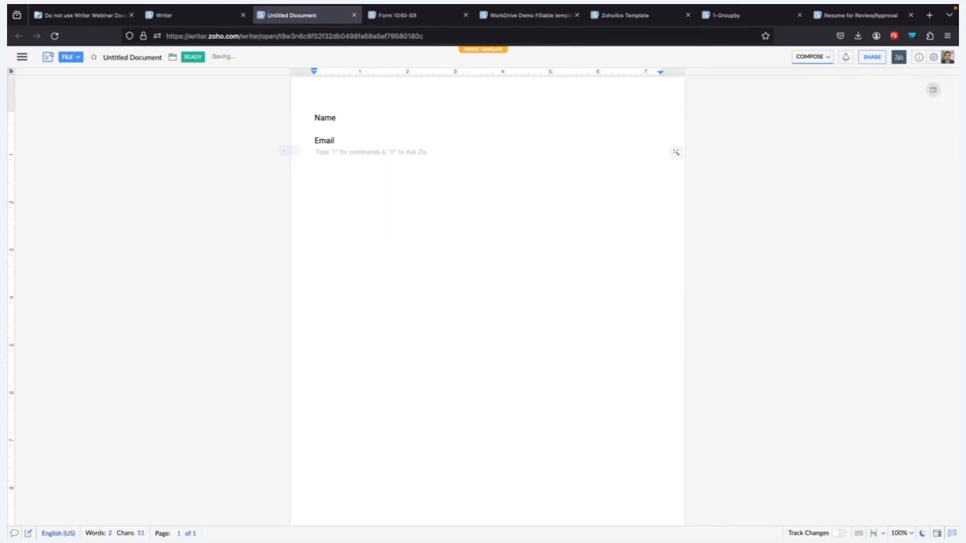
- Enter the labels Phone and Additional Data : on separate lines below the Email label
type("Phone")
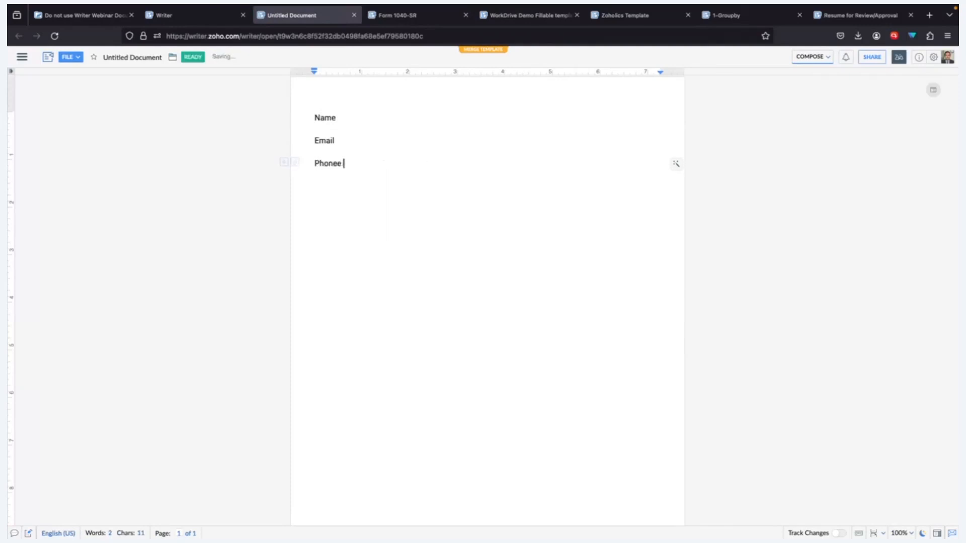
key("Return")
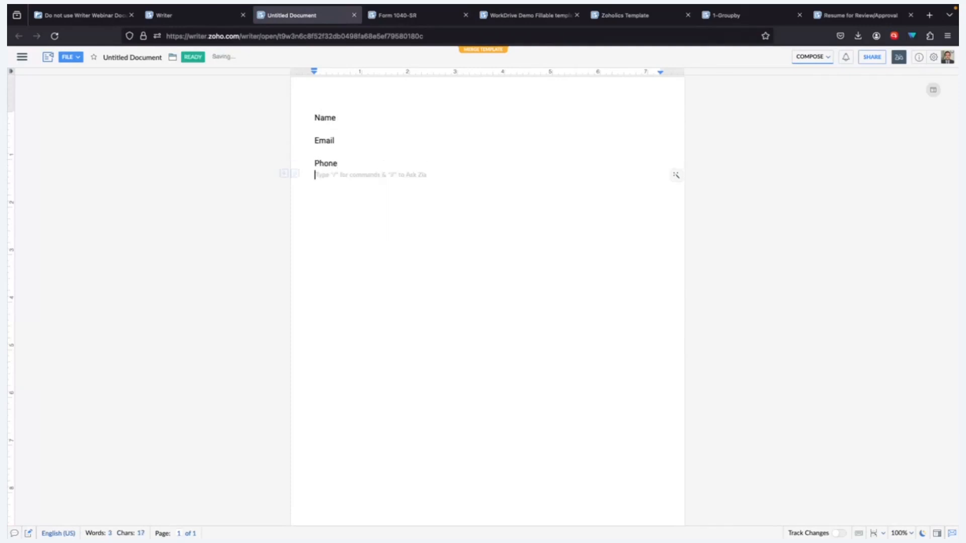
type("Additiona")
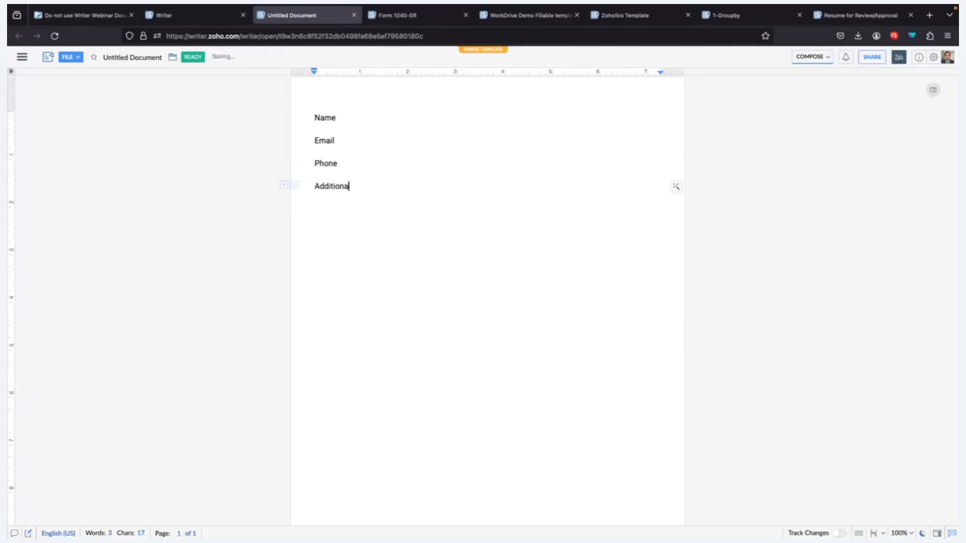
type("l Data :")
- Add a colon after the Name, Email and Phone labels
left_click(403, 118)
type(":")
key("Down")
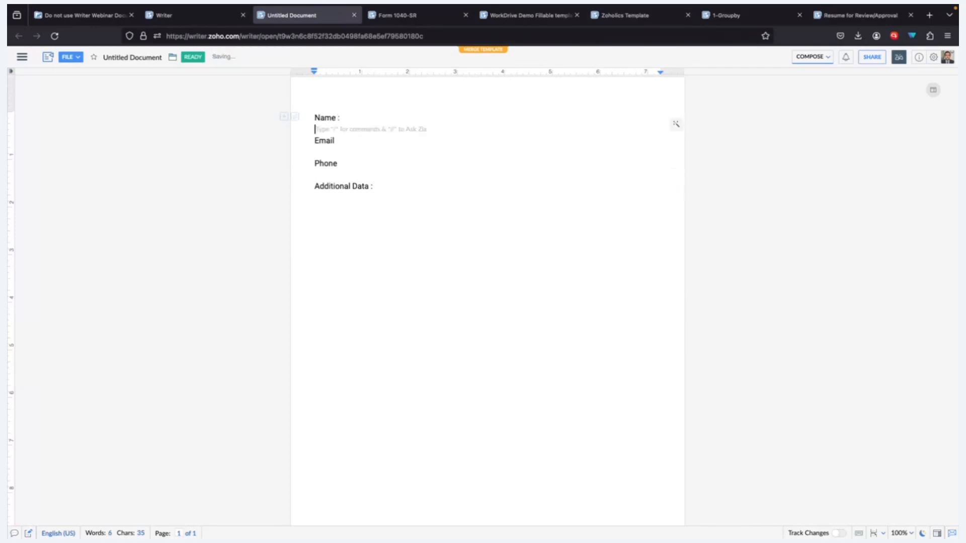
key("Down")
key("Up")
key("Down")
key("Up")
type(":")
key("Down")
key("Down")
key("Down")
key("Left")
type(":")
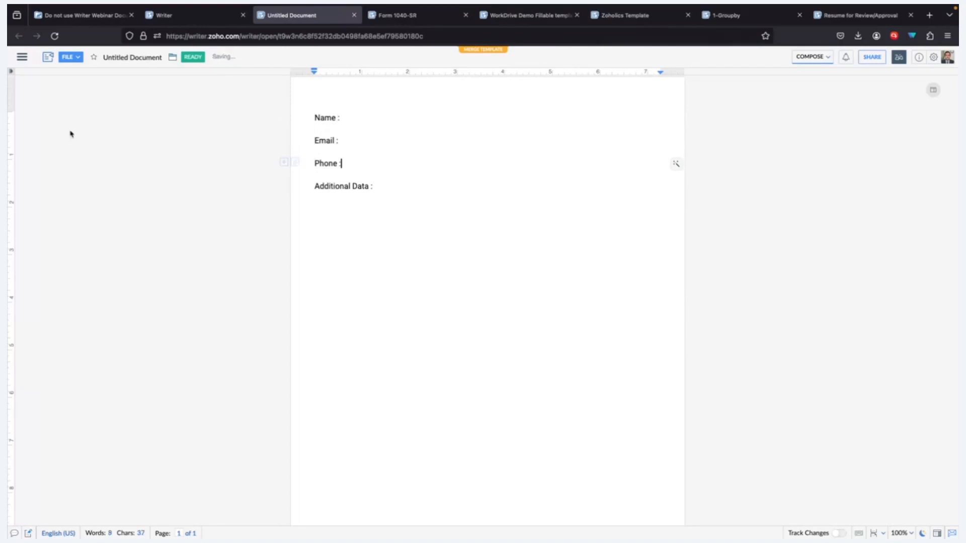
- Set the Contacts module of the ABC organization in Zoho CRM as the template's data source
left_click(22, 59)
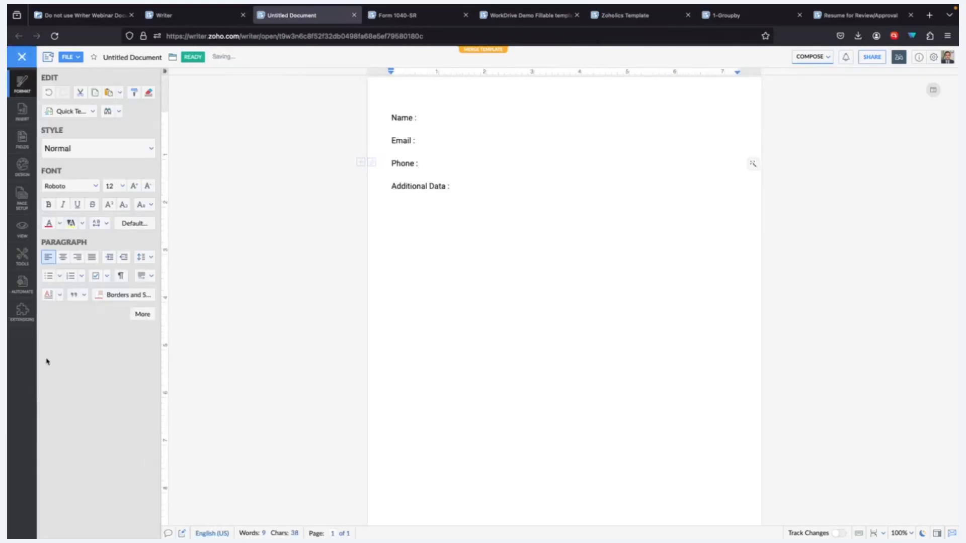
left_click(25, 284)
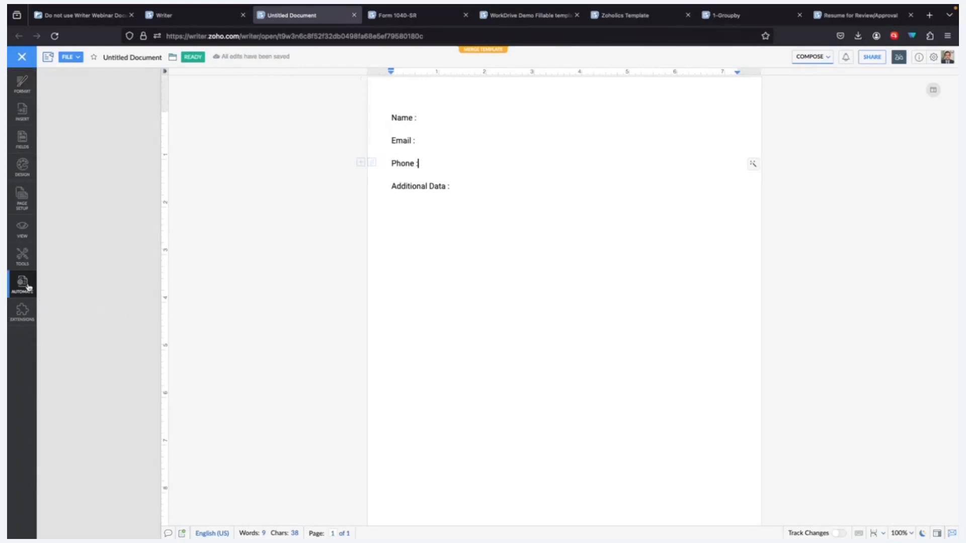
scroll(116, 400, "down", 1)
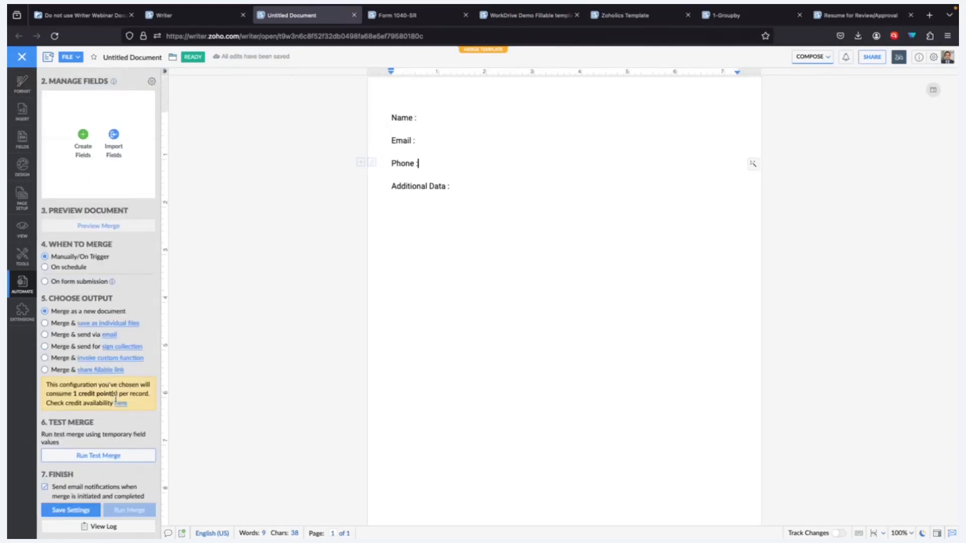
scroll(113, 133, "up", 1)
left_click(105, 109)
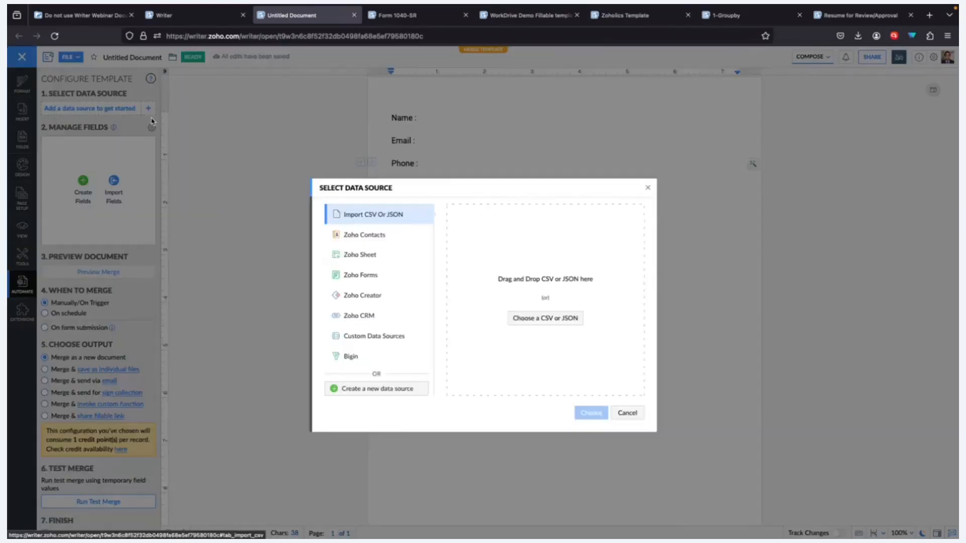
left_click(380, 264)
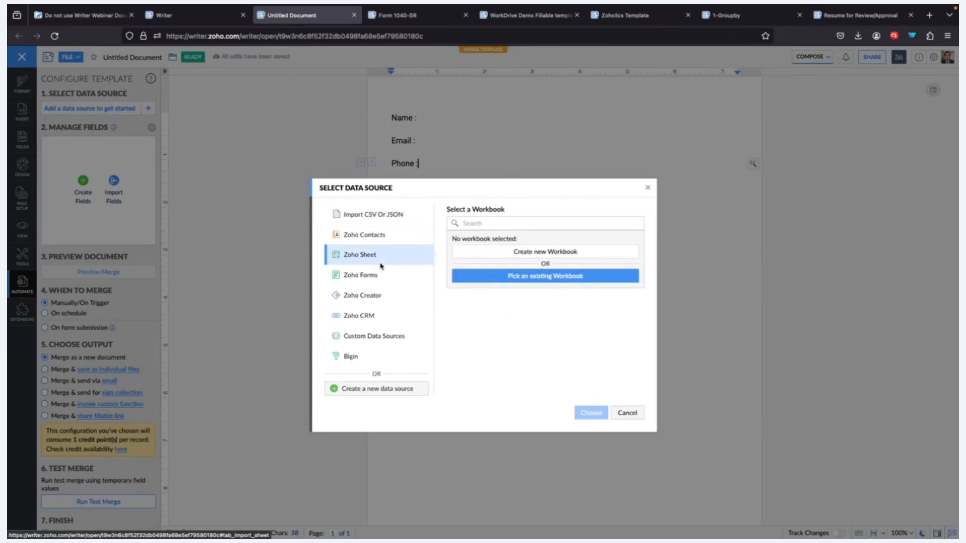
left_click(389, 324)
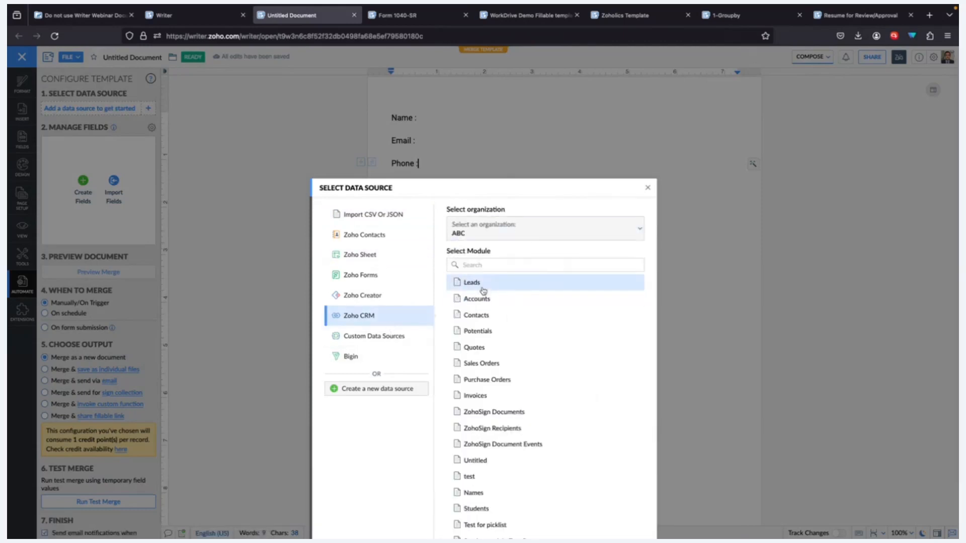
left_click(509, 322)
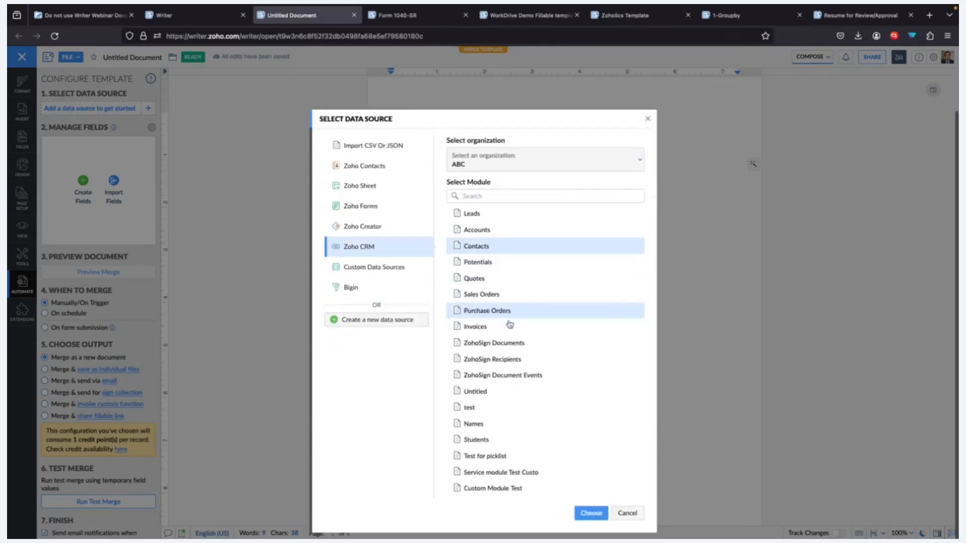
left_click(599, 518)
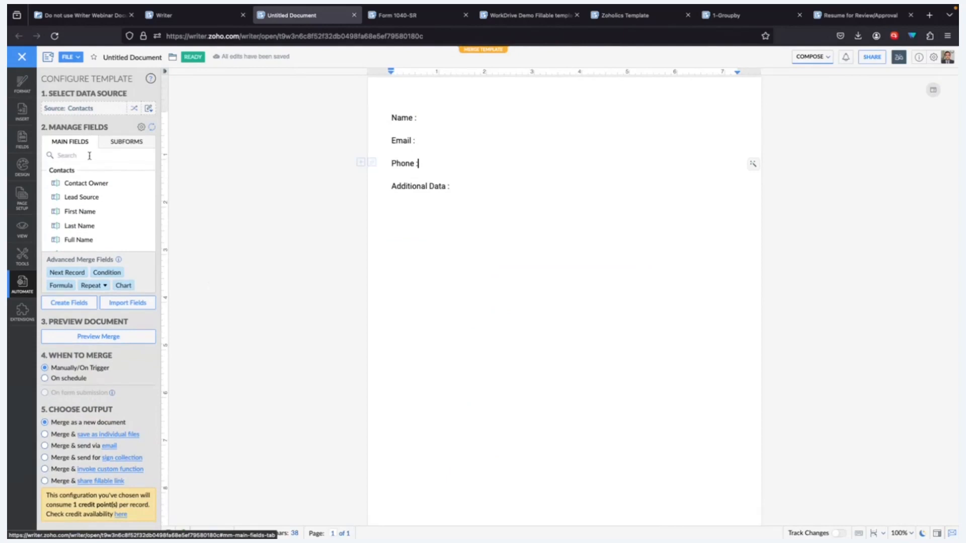
- Insert the First Name, Email and Home Phone merge fields after the Name, Email and Phone labels respectively
mouse_move(100, 202)
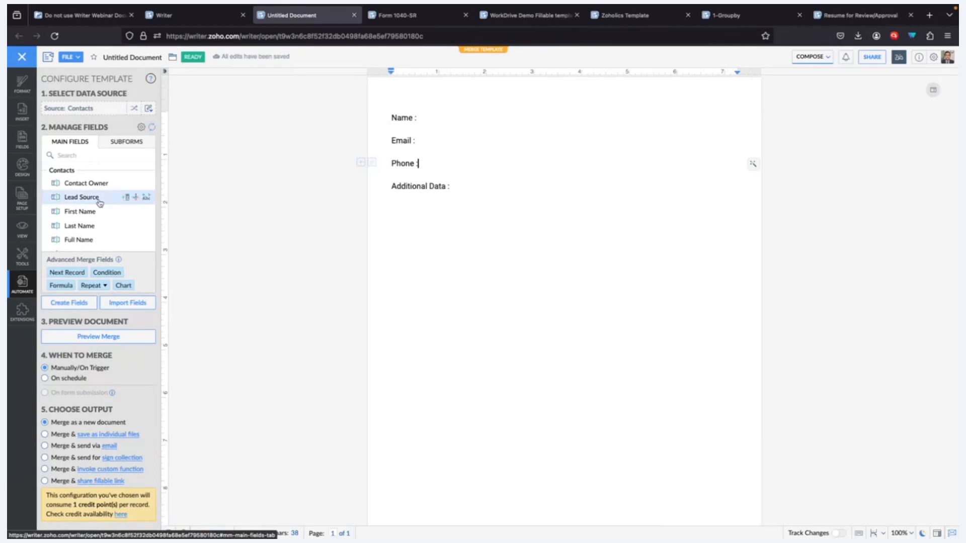
left_click(435, 123)
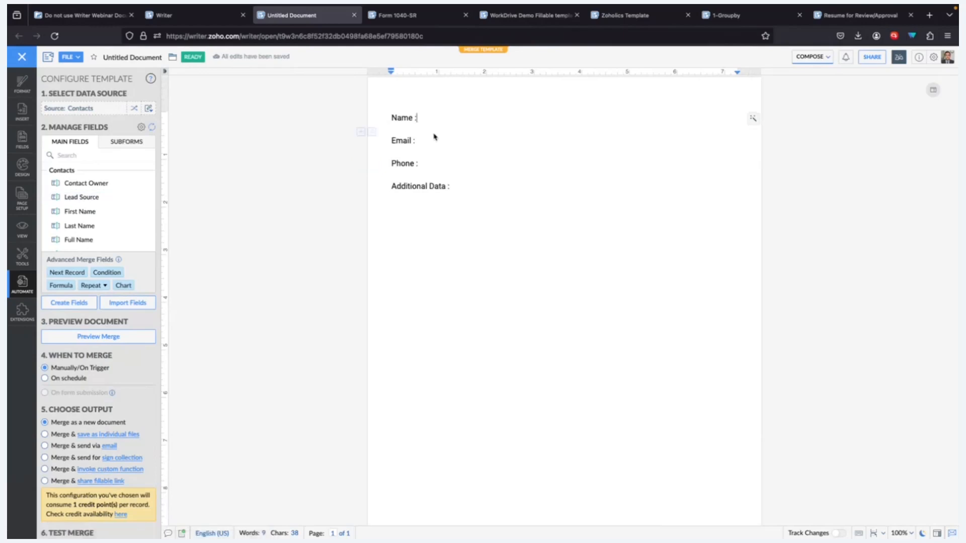
left_click(85, 210)
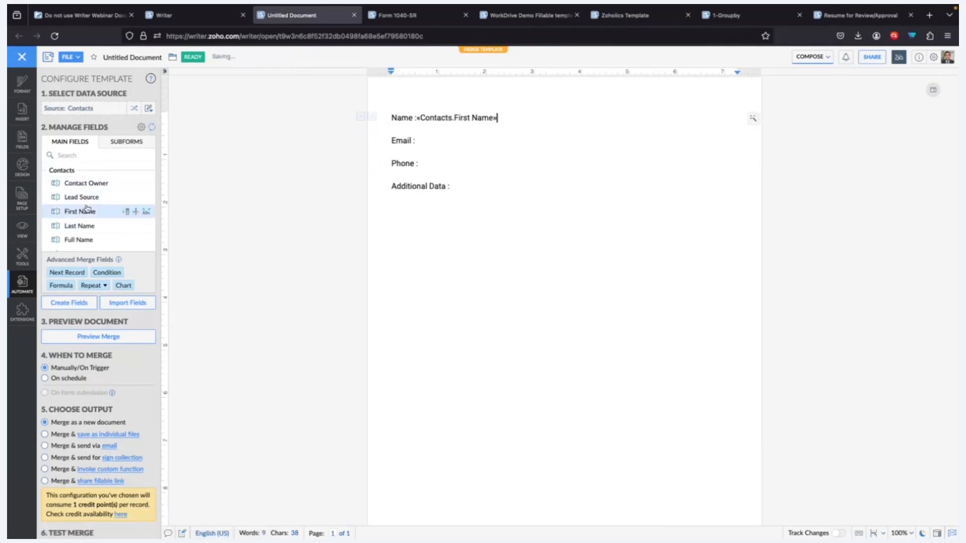
left_click(440, 146)
scroll(97, 225, "down", 2)
left_click(76, 219)
left_click(427, 169)
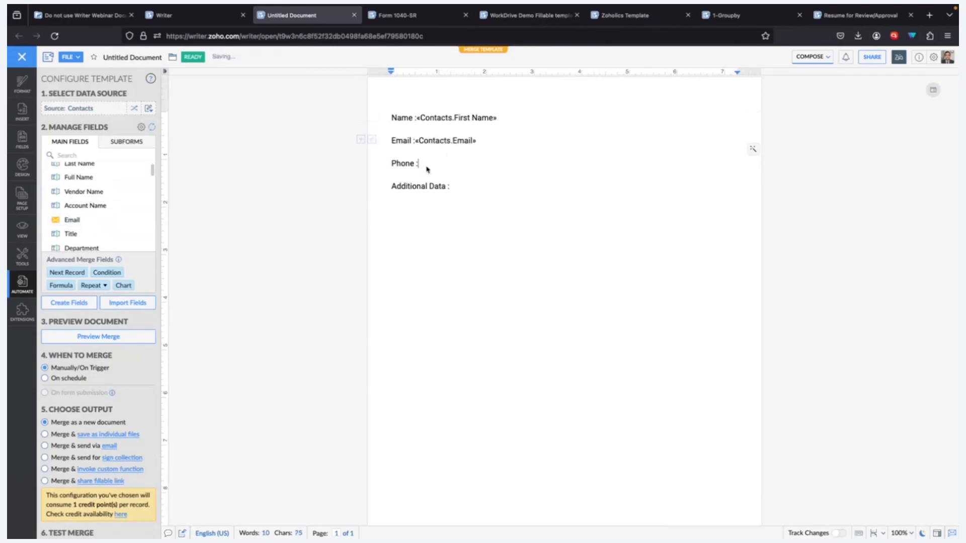
scroll(76, 221, "down", 4)
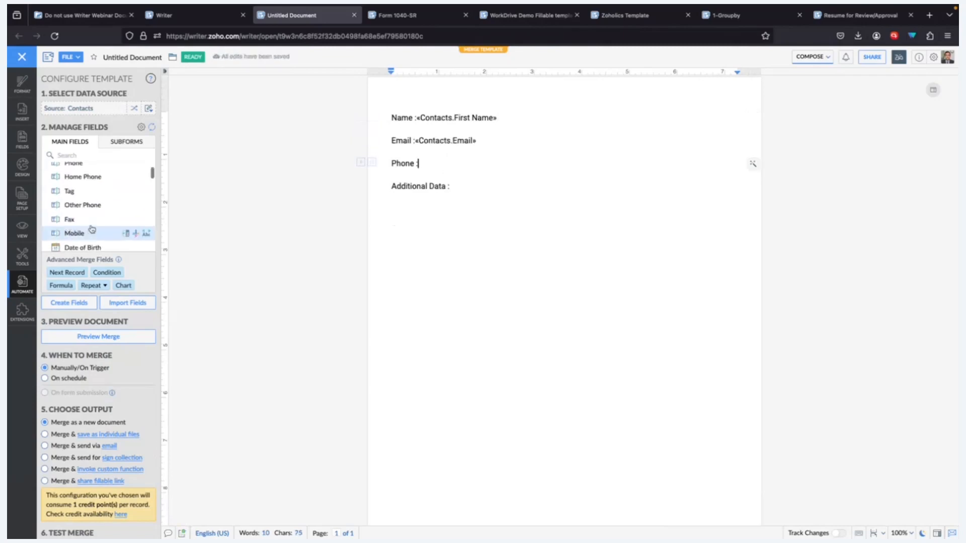
left_click(86, 177)
- Insert a fillable multi-line text area after the Additional Data label
left_click(467, 189)
scroll(99, 219, "down", 5)
scroll(98, 220, "up", 10)
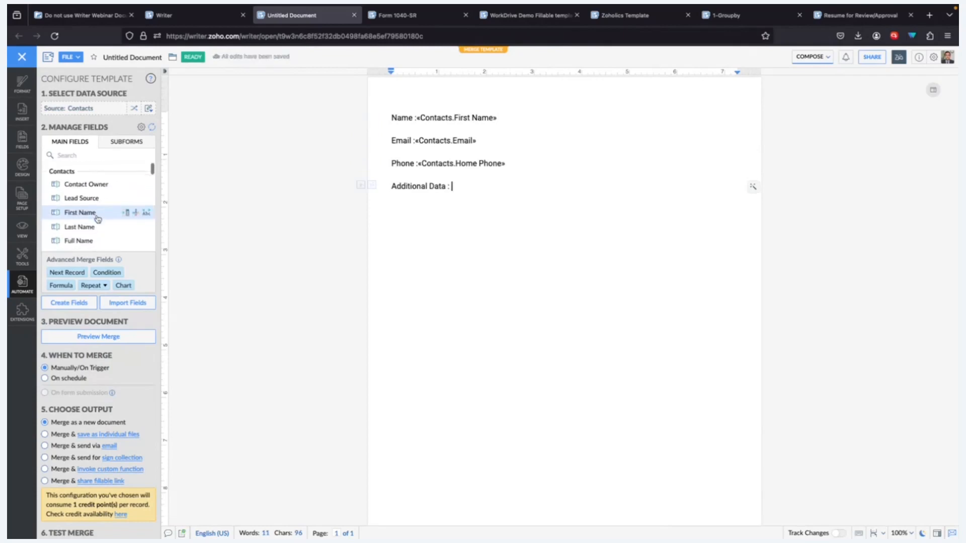
left_click(22, 139)
left_click(95, 283)
left_click(91, 123)
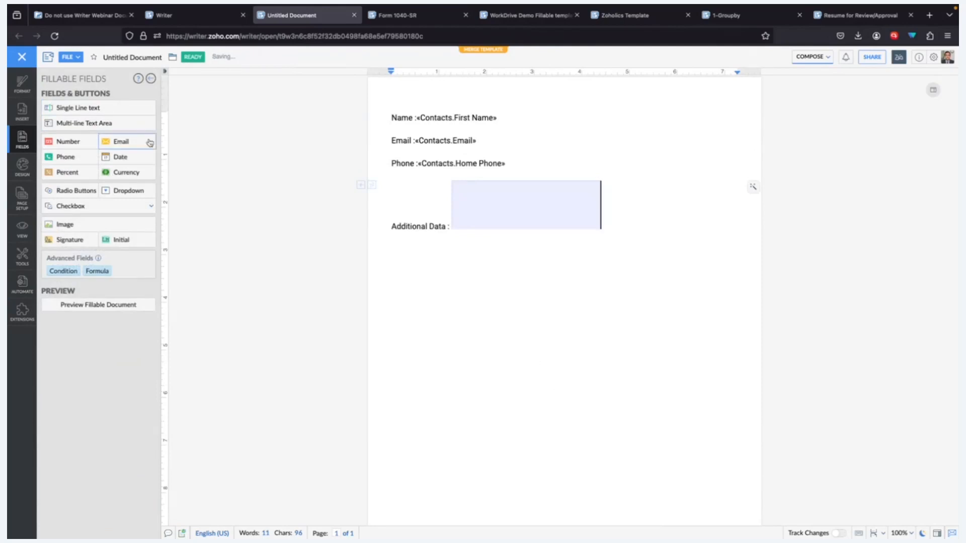
- Insert a signature field for Signer A on a new line below the Additional Data field
left_click(22, 283)
scroll(117, 334, "down", 3)
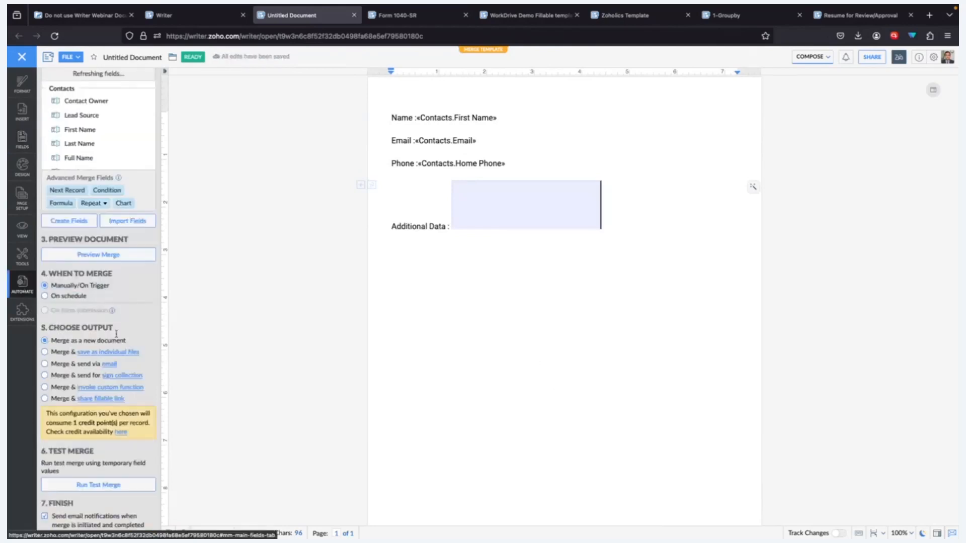
scroll(116, 333, "down", 1)
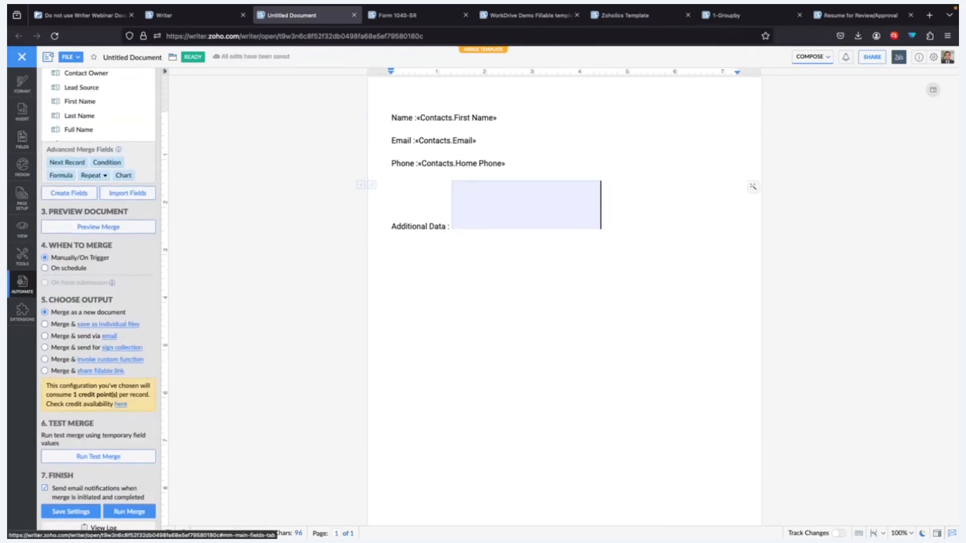
left_click(656, 207)
key("Return")
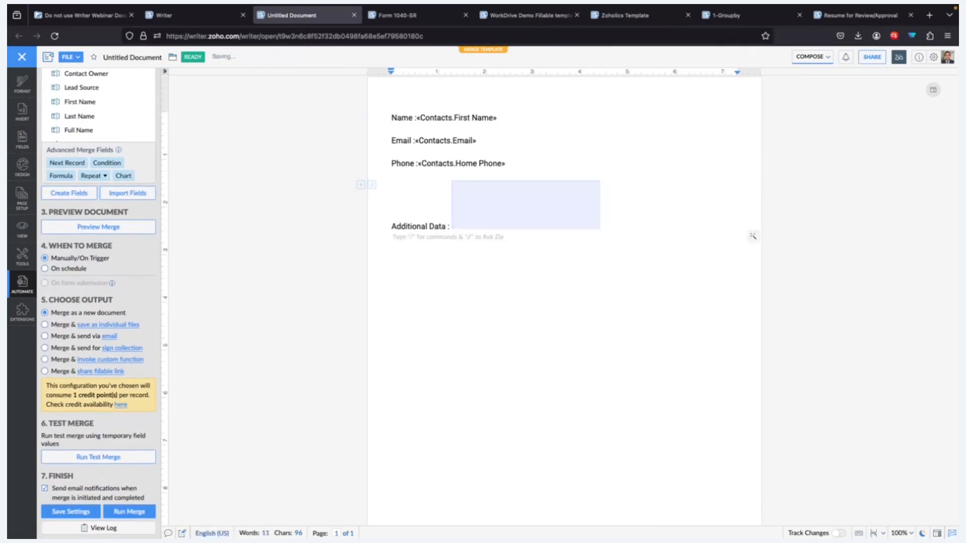
scroll(93, 280, "up", 4)
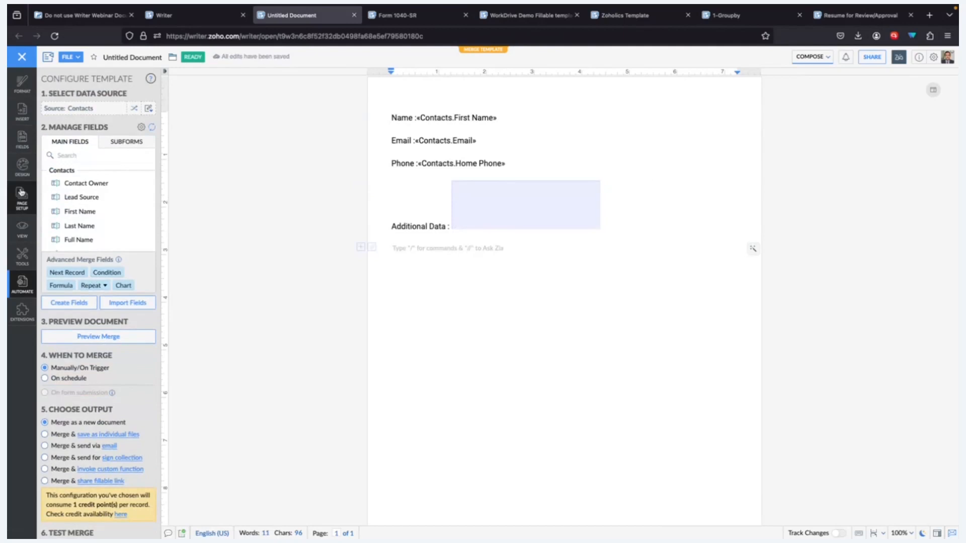
left_click(22, 138)
left_click(124, 263)
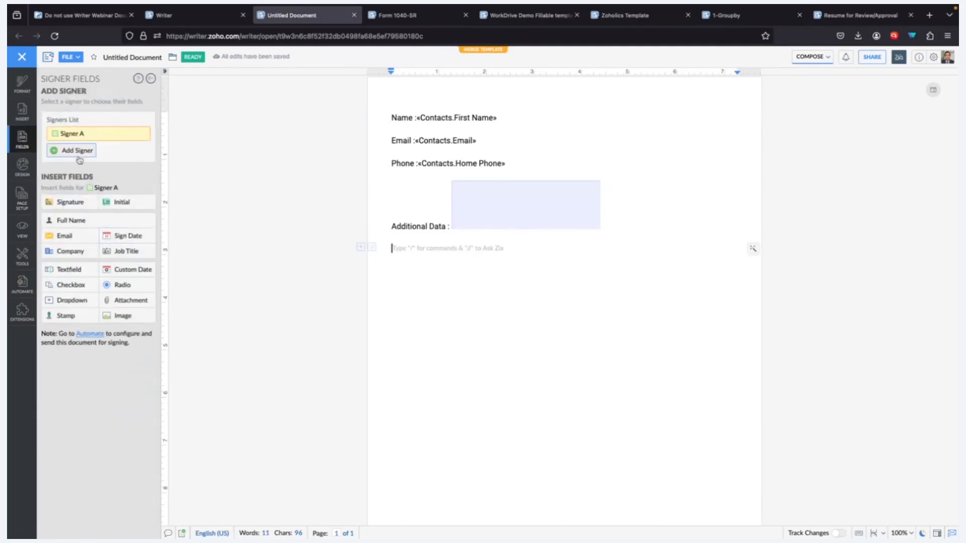
left_click(69, 208)
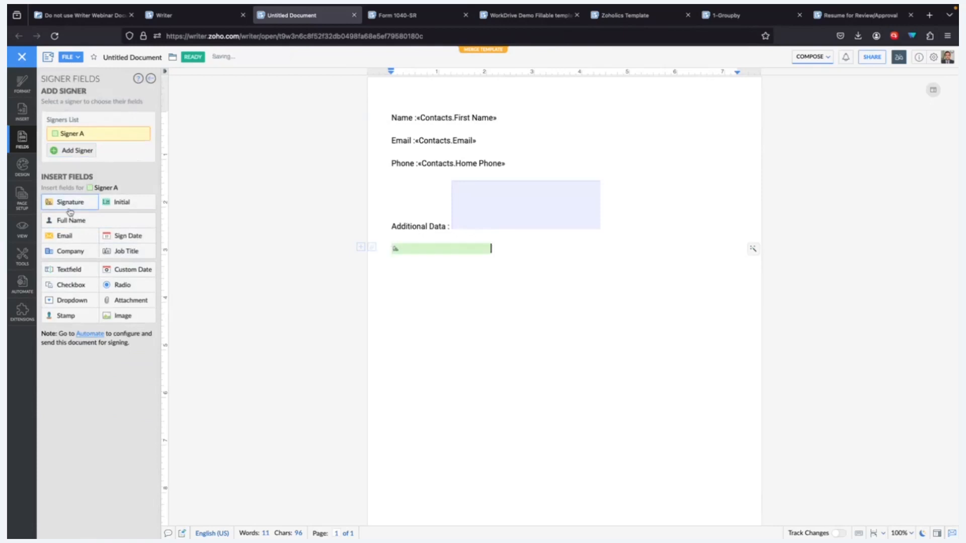
- Add Signer B with a signature field, placed on its own line below Signer A's signature with a blank line between
left_click(78, 151)
left_click(82, 149)
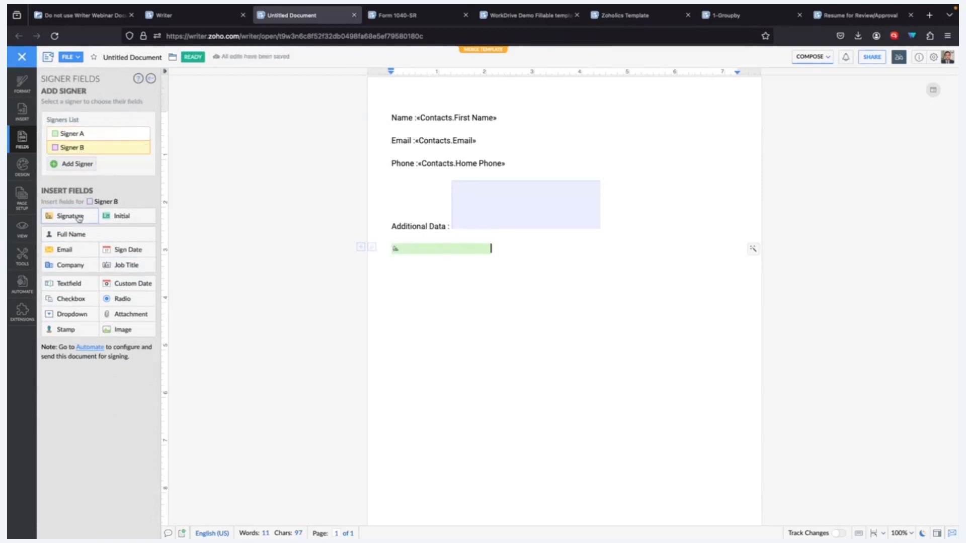
left_click(78, 216)
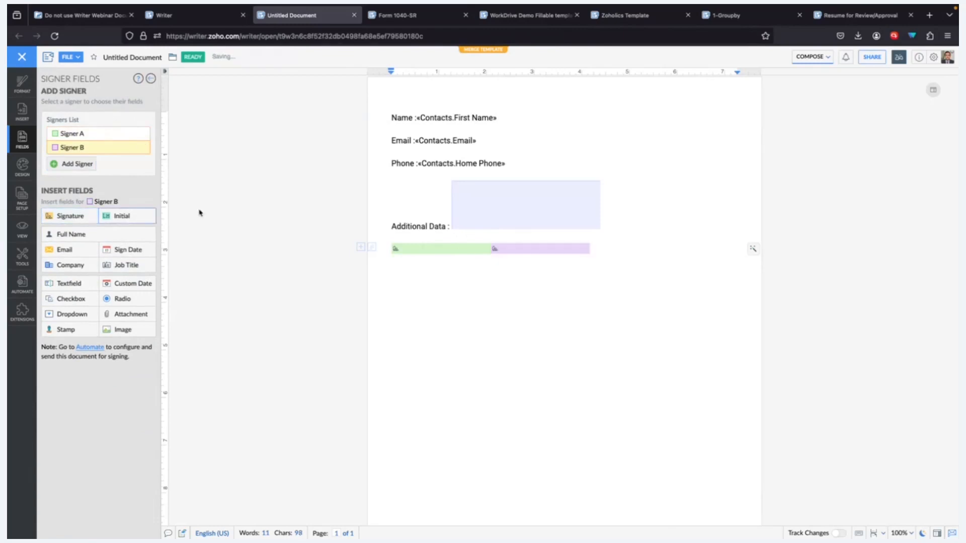
left_click(493, 249)
key("Return")
key("Return")
left_click(528, 267)
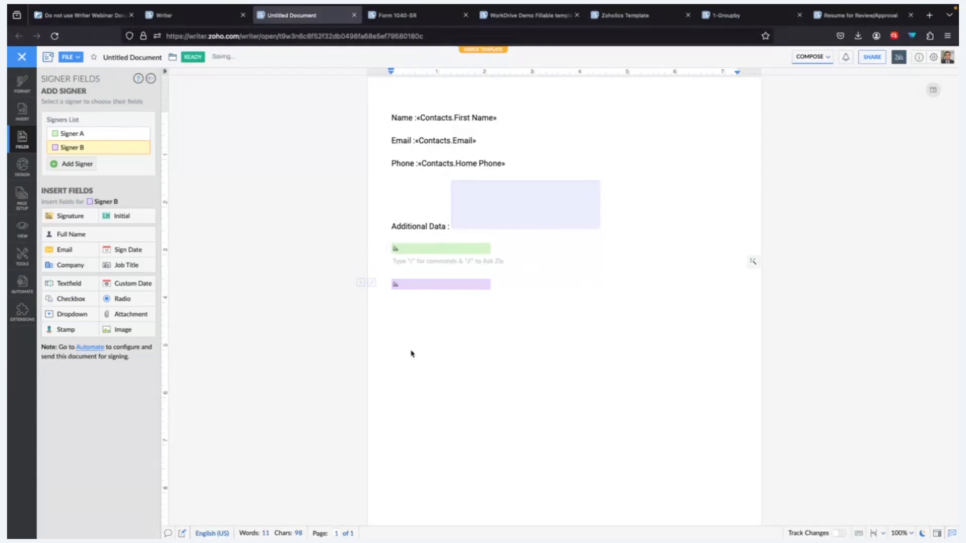
- Open the settings for merging and sending for sign collection, and require the signers to sign in the listed order
left_click(20, 287)
scroll(126, 420, "down", 3)
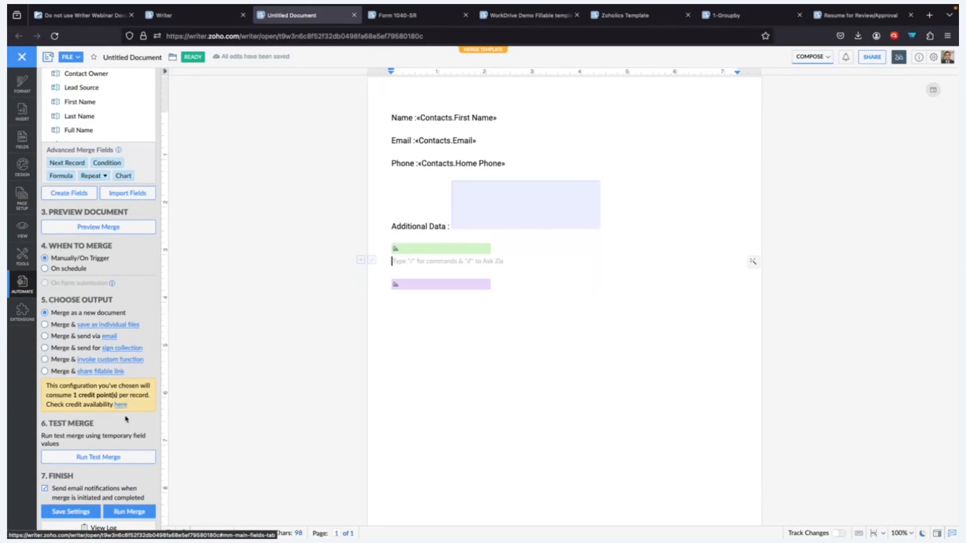
left_click(116, 348)
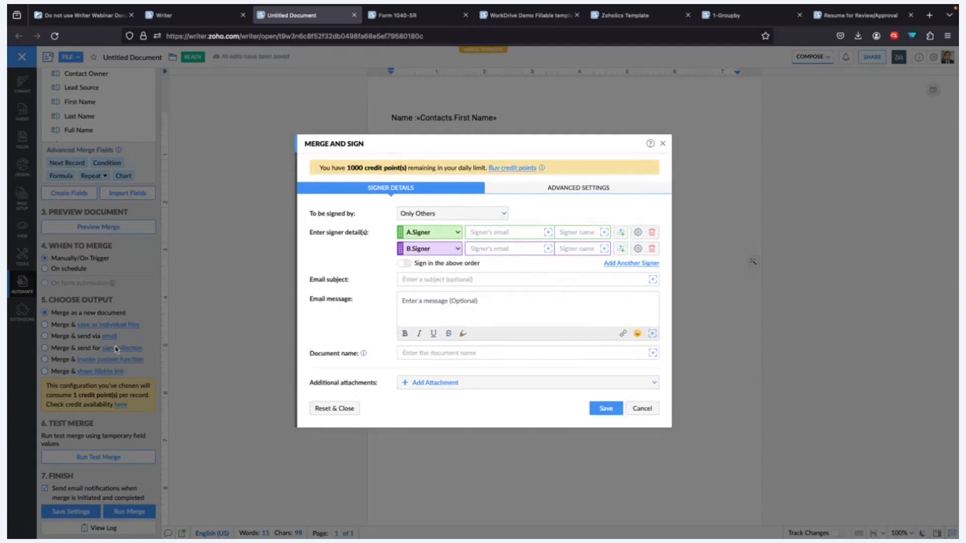
left_click(521, 237)
left_click(405, 265)
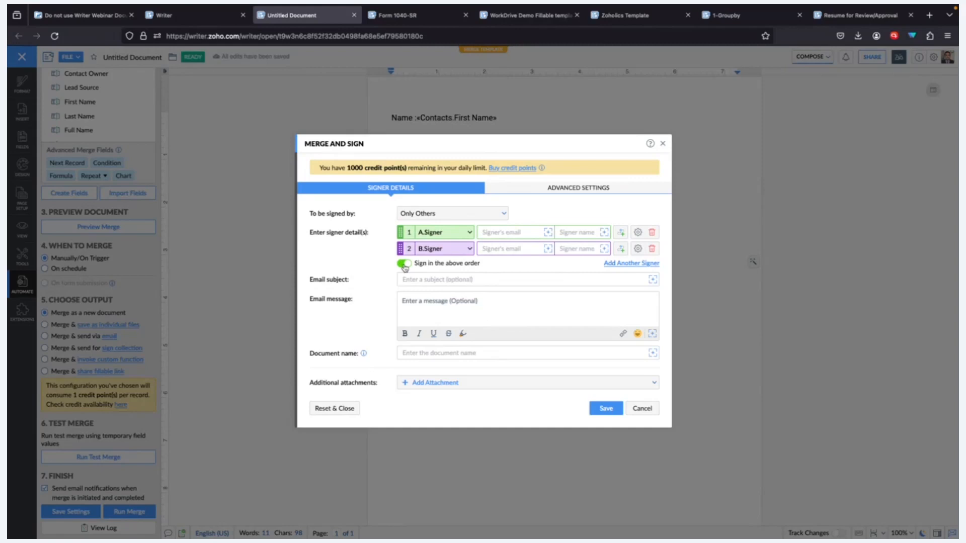
- Show the role choices for the first signer, and set the second signer's role to Approver
left_click(466, 234)
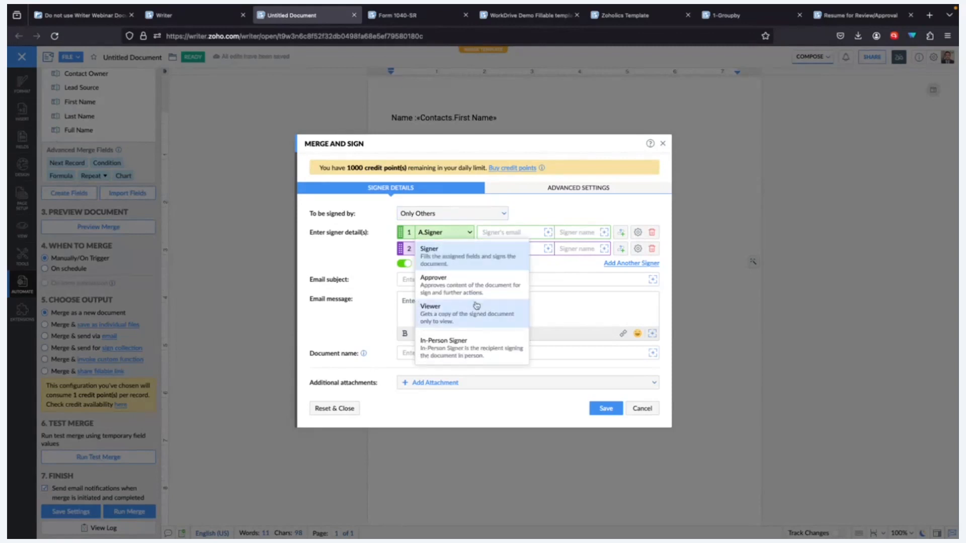
left_click(399, 270)
left_click(426, 249)
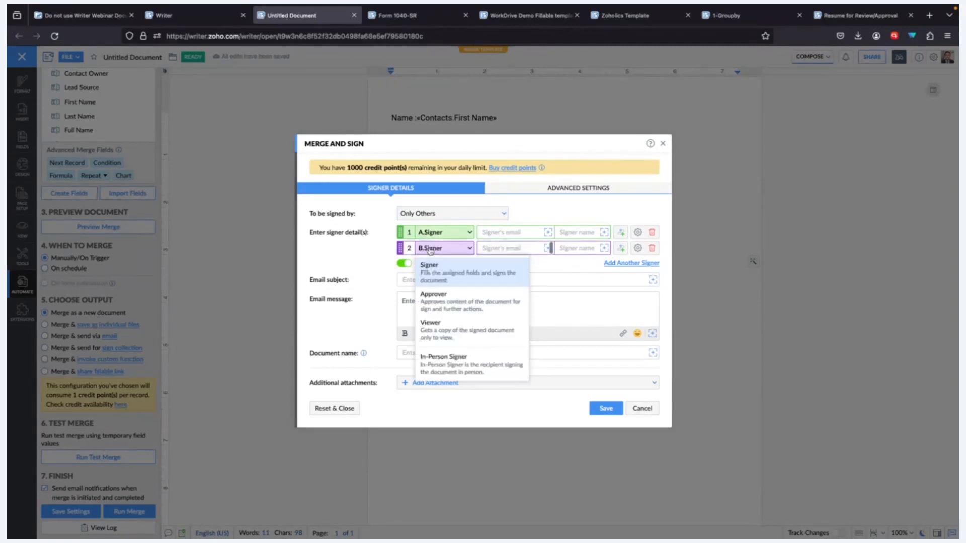
left_click(452, 303)
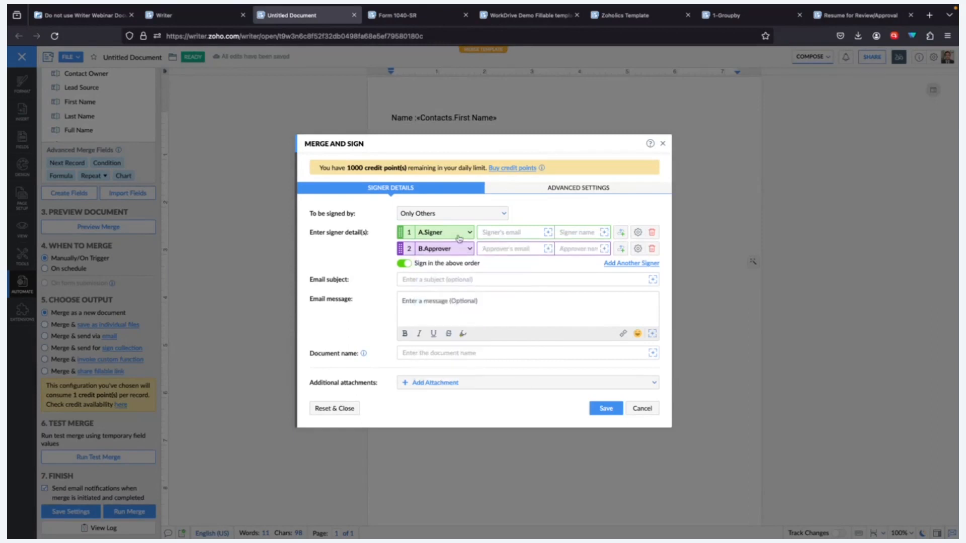
- Show the role choices for the second signer and the options for who the document is signed by
left_click(459, 253)
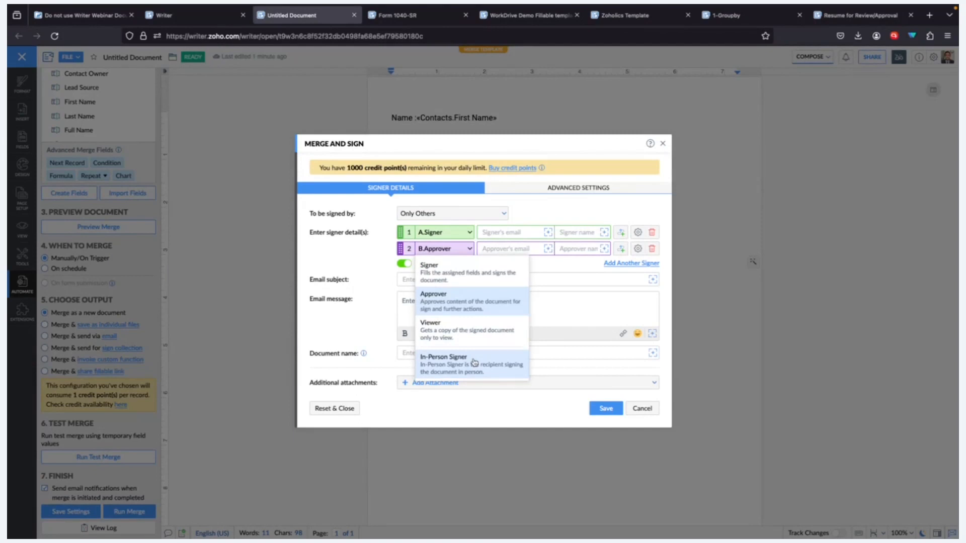
left_click(465, 215)
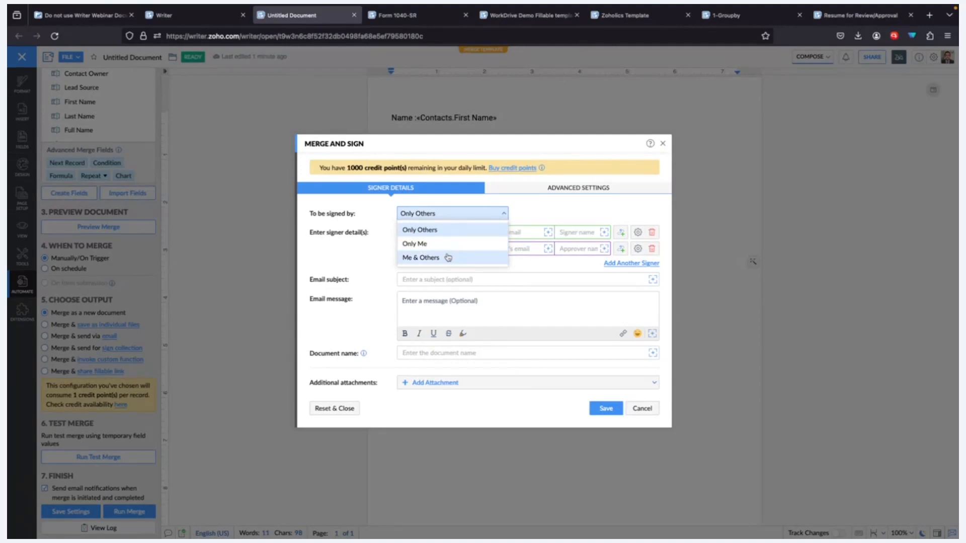
left_click(446, 217)
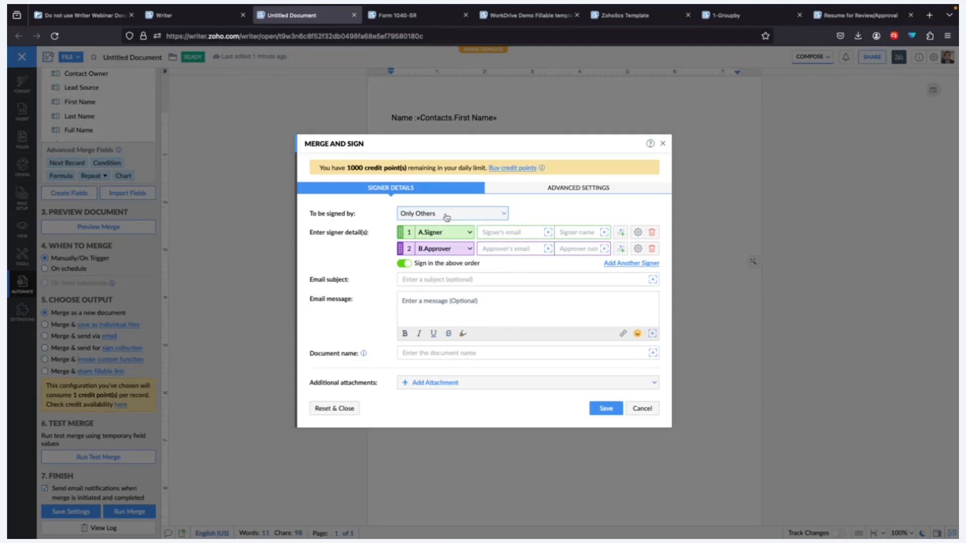
- Show the advanced sign collection settings and the email settings for sending the signed documents, and cancel the email settings
left_click(528, 186)
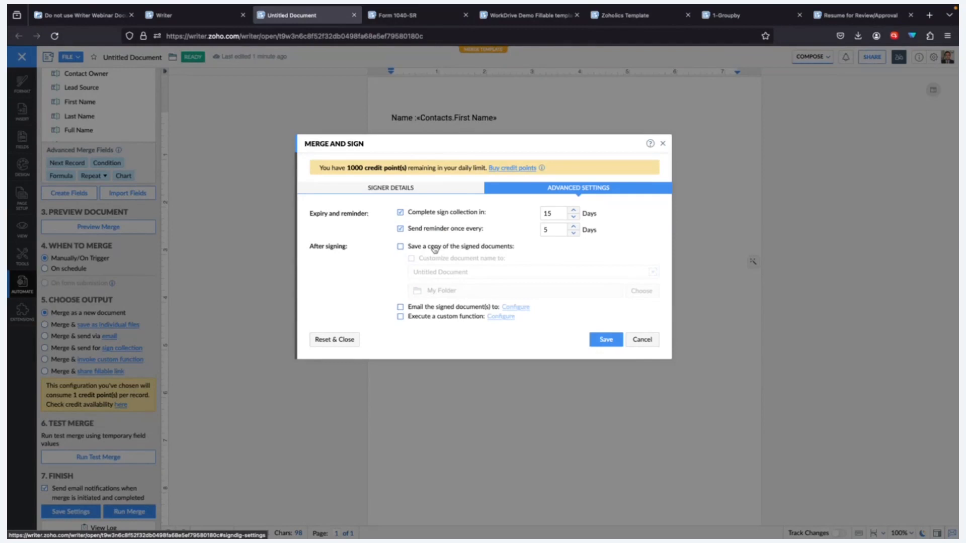
left_click(400, 308)
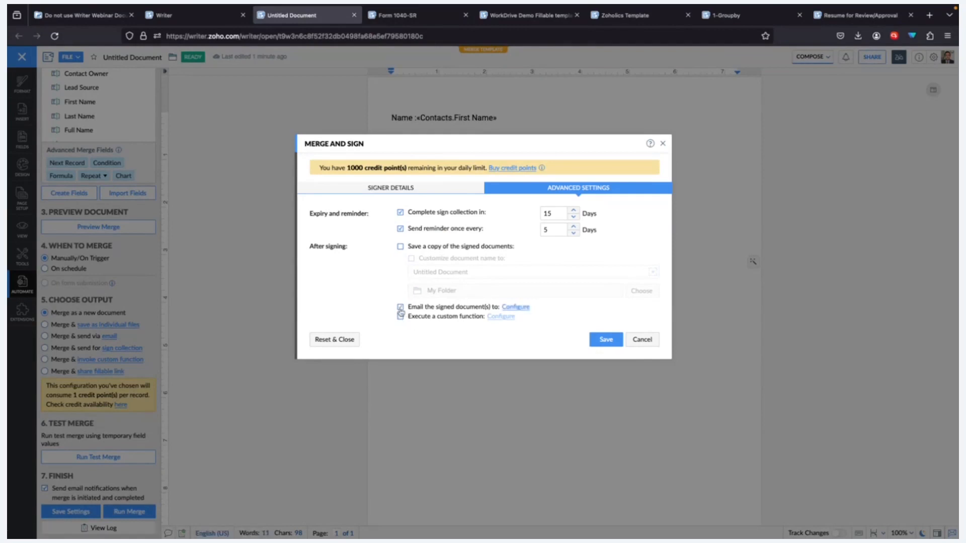
left_click(525, 308)
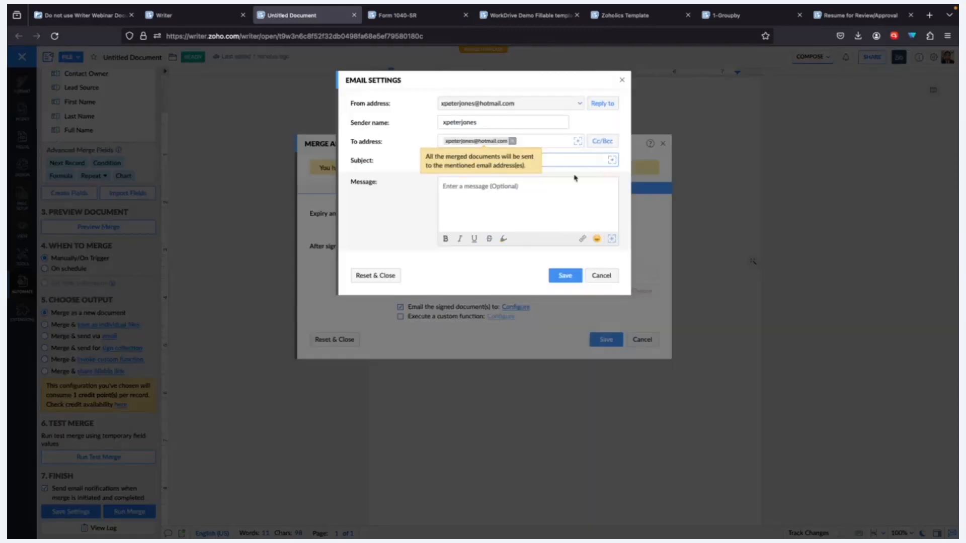
left_click(600, 276)
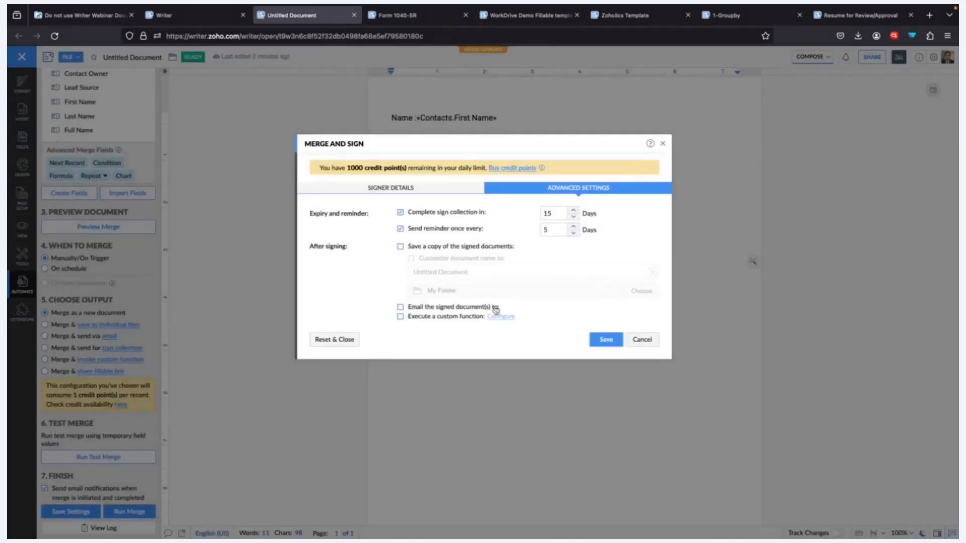
- Show the gallery of custom functions that can run after signing, including Attach to ZCRM, and close the sign collection settings without saving
left_click(401, 318)
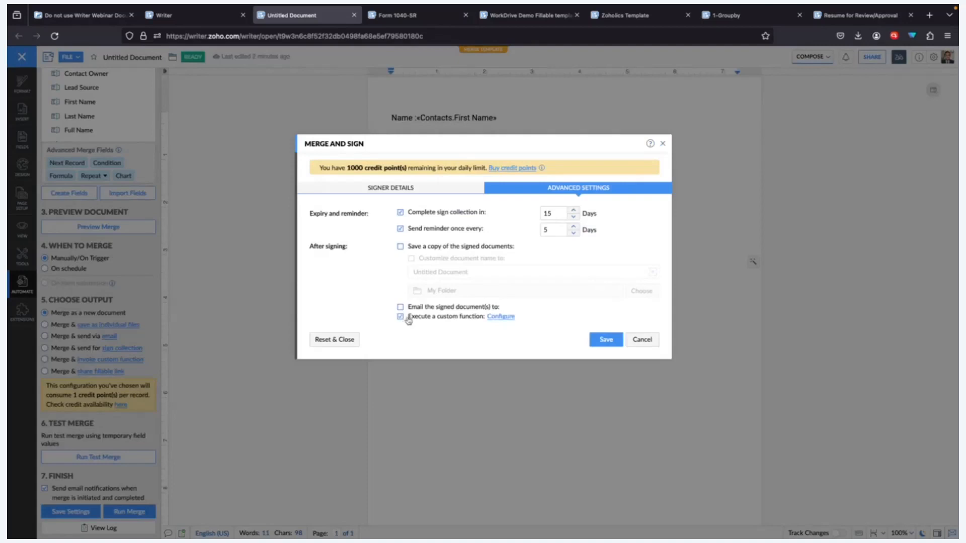
left_click(509, 317)
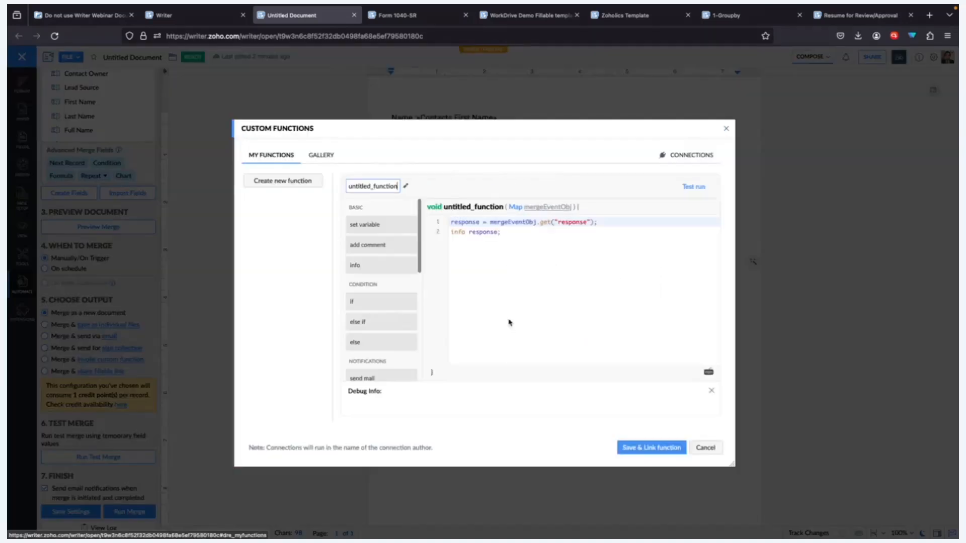
left_click(314, 154)
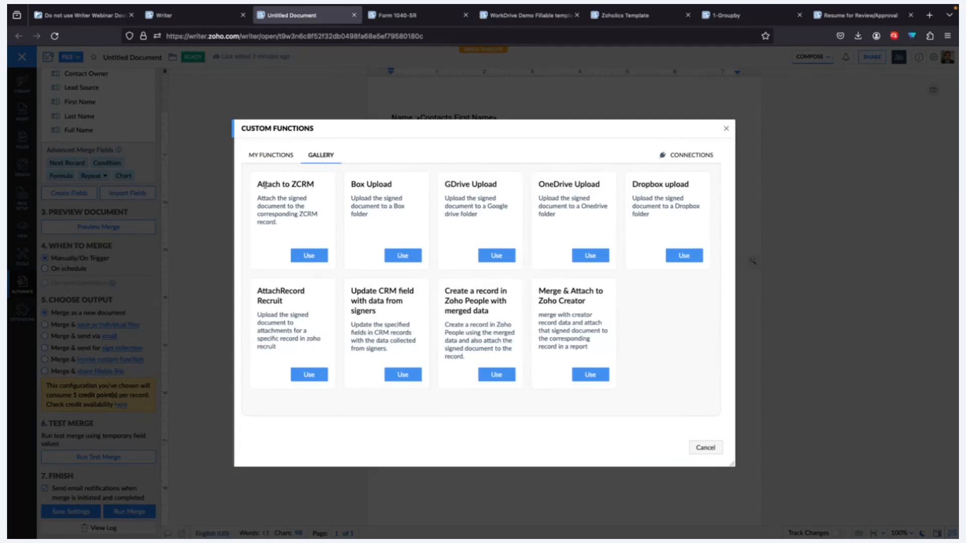
left_click_drag(256, 184, 320, 193)
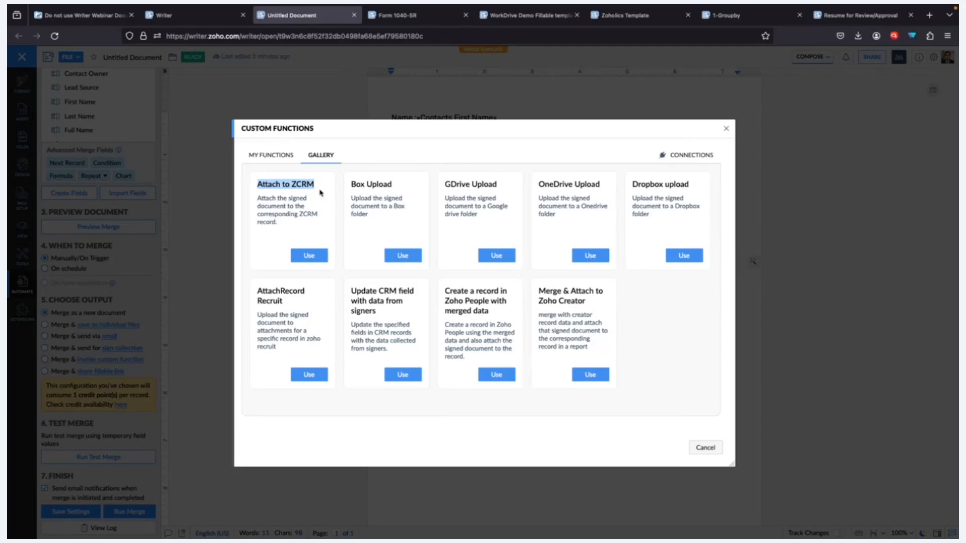
left_click(718, 451)
left_click(637, 339)
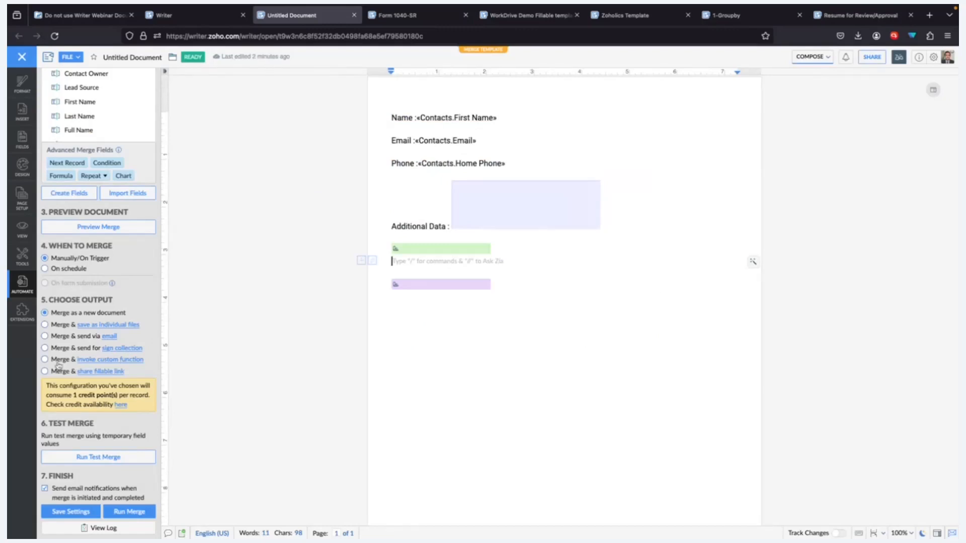
- Show the custom function gallery for the merge and invoke custom function output, and close its settings without saving
left_click(96, 360)
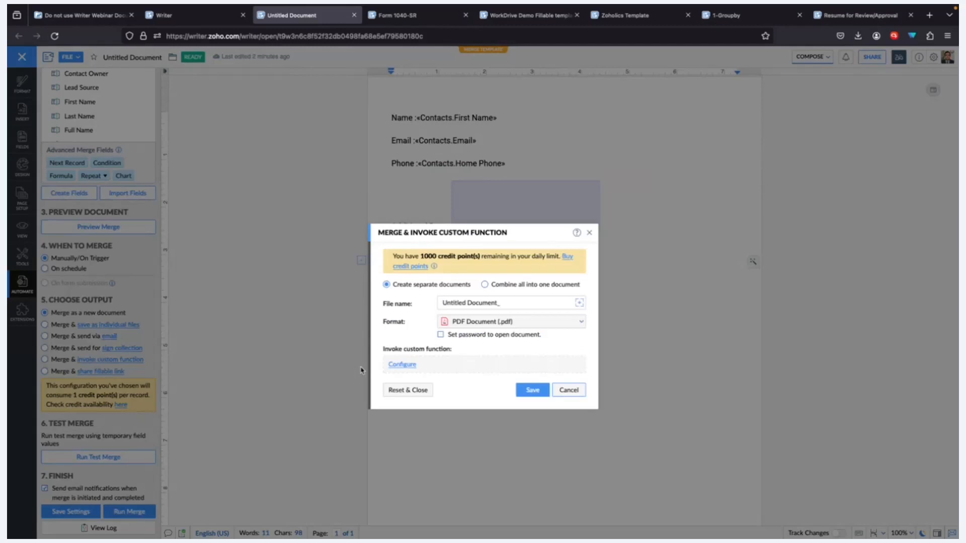
left_click(401, 364)
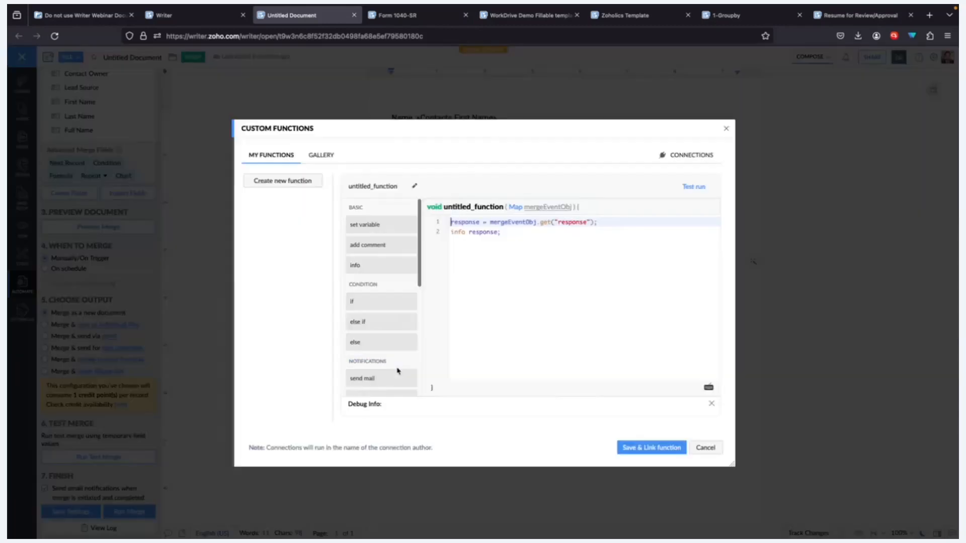
left_click(317, 156)
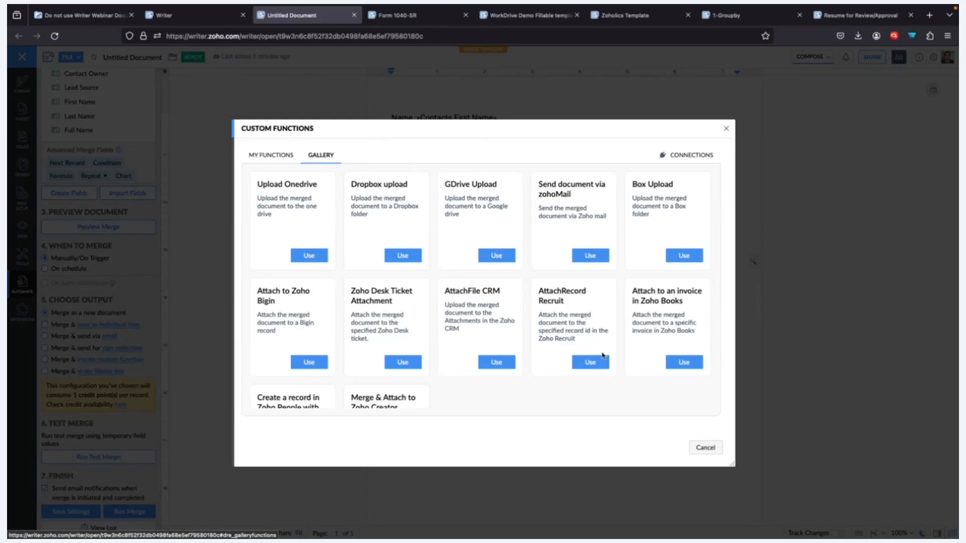
left_click(704, 448)
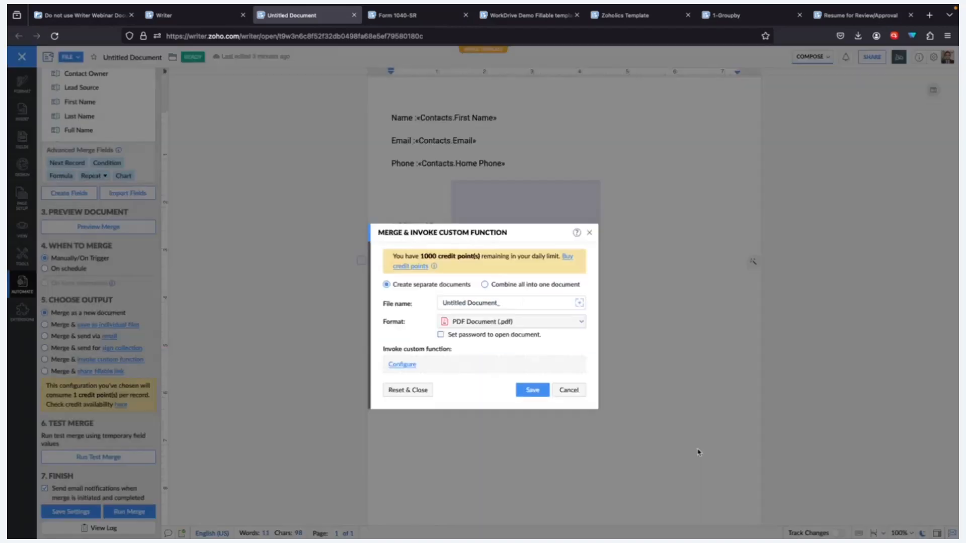
left_click(572, 391)
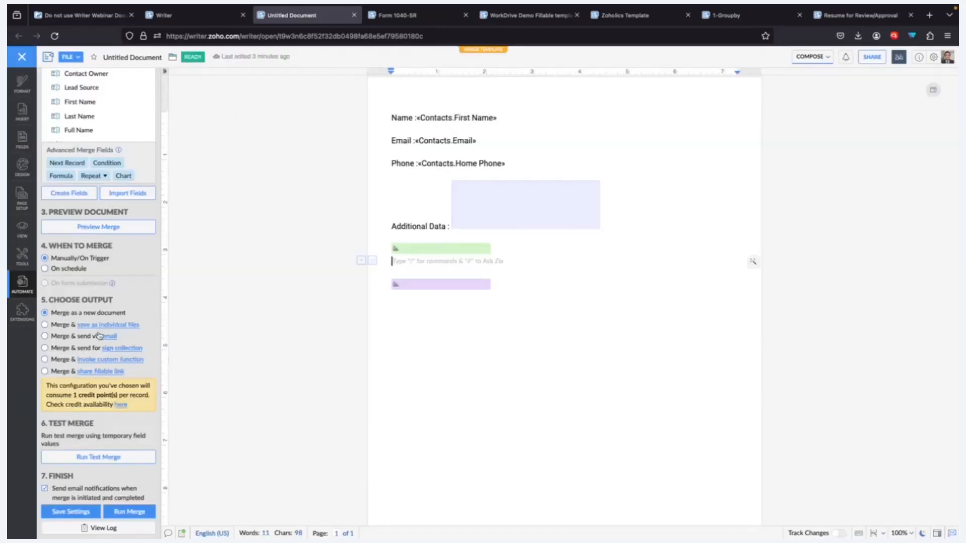
- Show the settings for merging and sharing a fillable link, cancel them, and select the Additional Data field
left_click(99, 373)
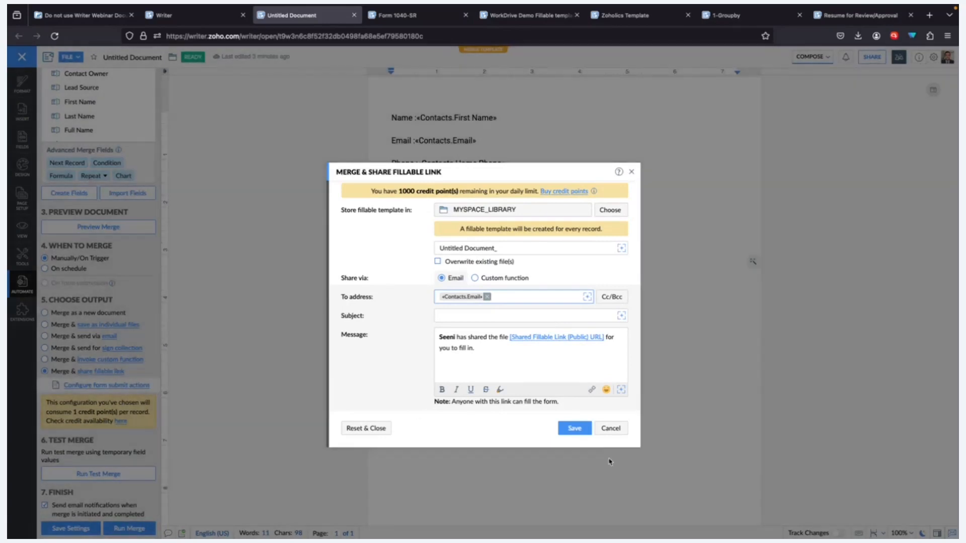
left_click(610, 428)
left_click(490, 213)
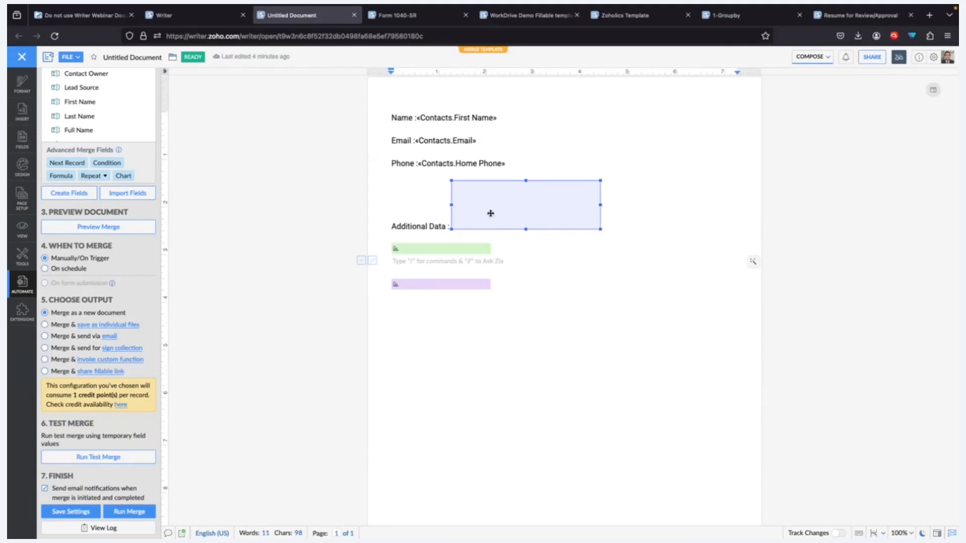
- Switch to the presentation, show the "Advantages of using Zoho Writer" slide, and return to the Writer document
key("super+Tab")
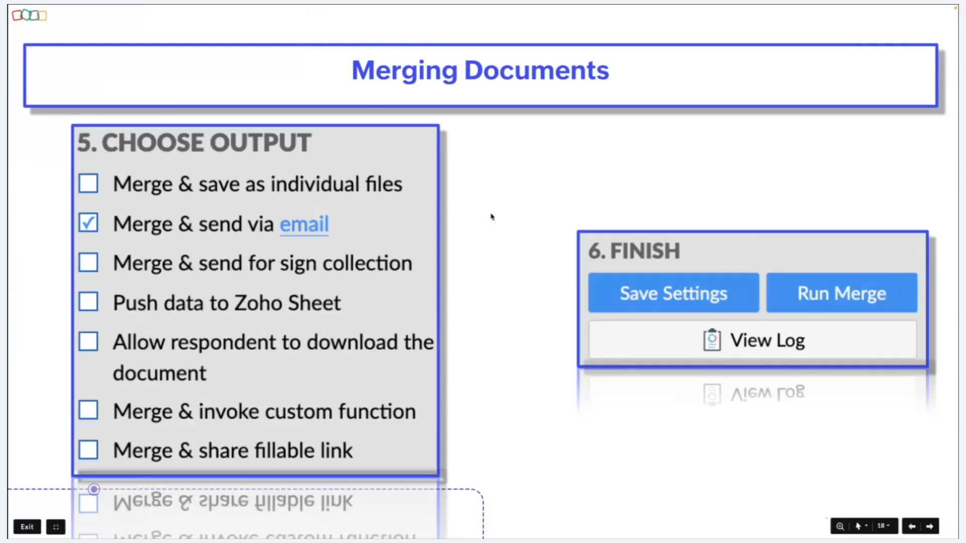
key("super+Tab")
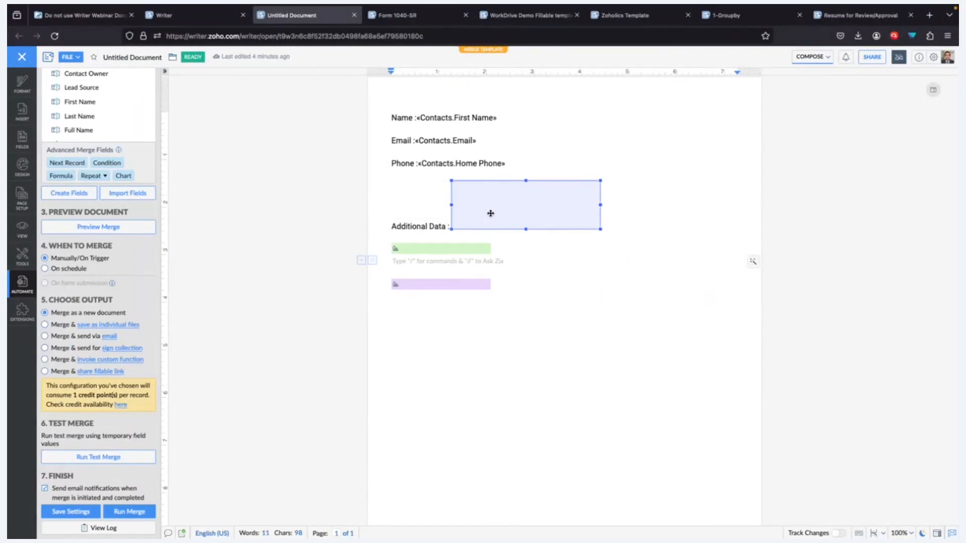
key("ctrl+Right")
key("Right")
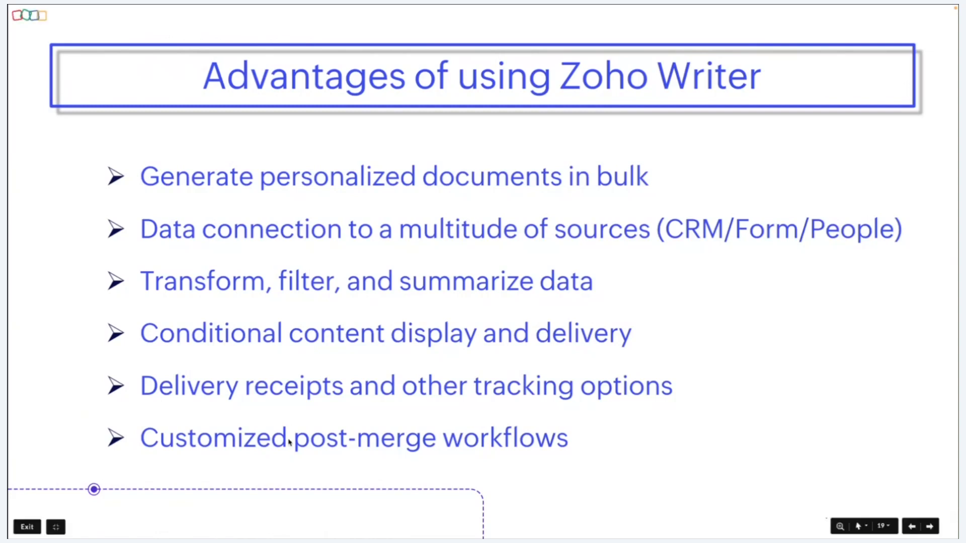
key("ctrl+Left")
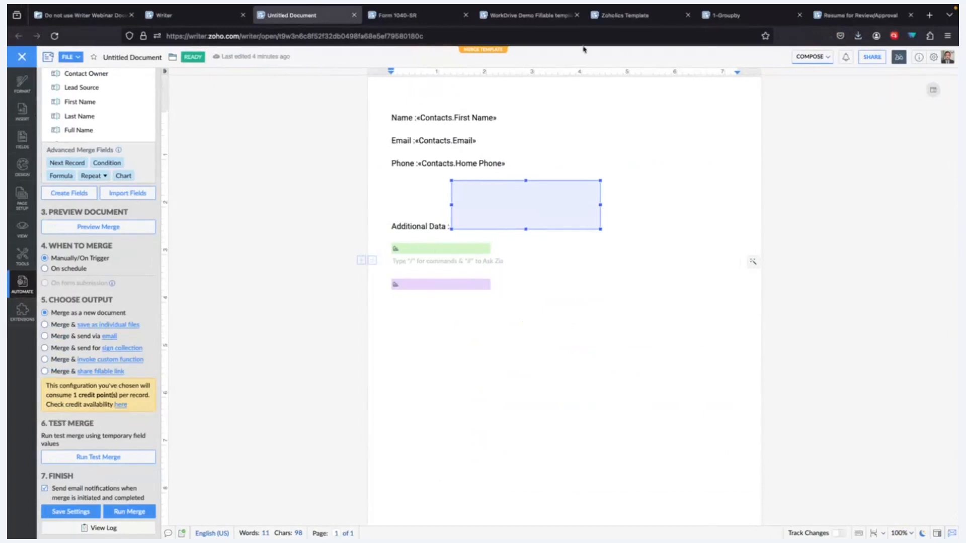
- Switch to the Zoholics Template document and show the options of its Event Location QR code and the ticket barcode
left_click(613, 23)
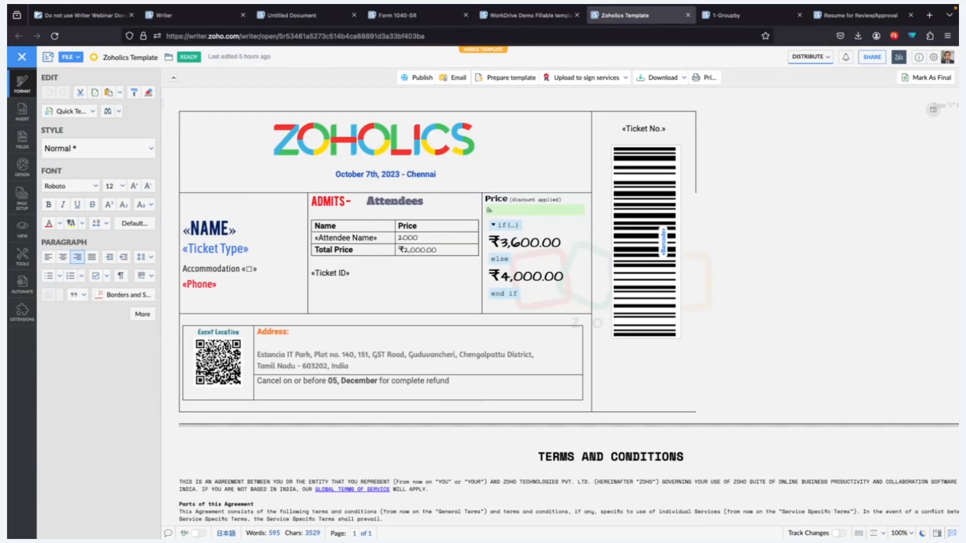
left_click(212, 361)
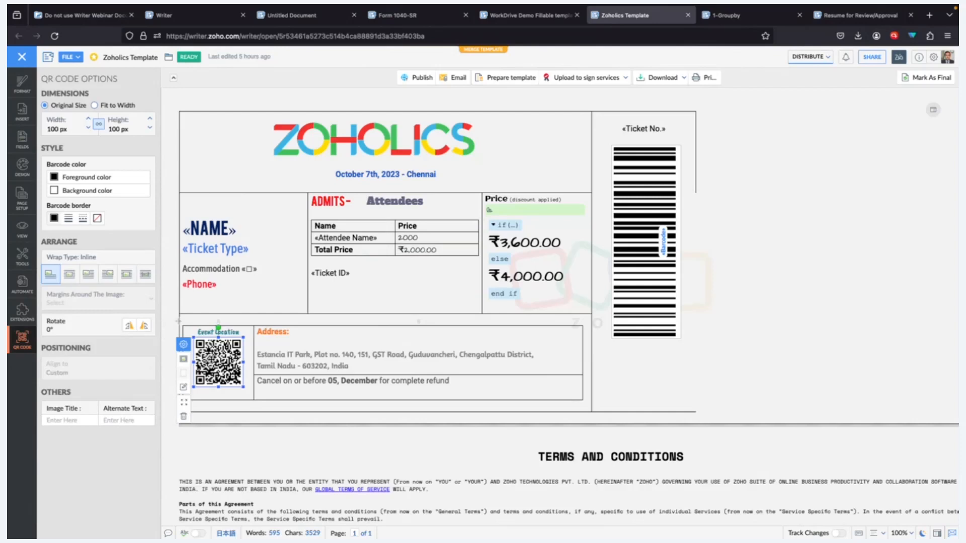
left_click(658, 298)
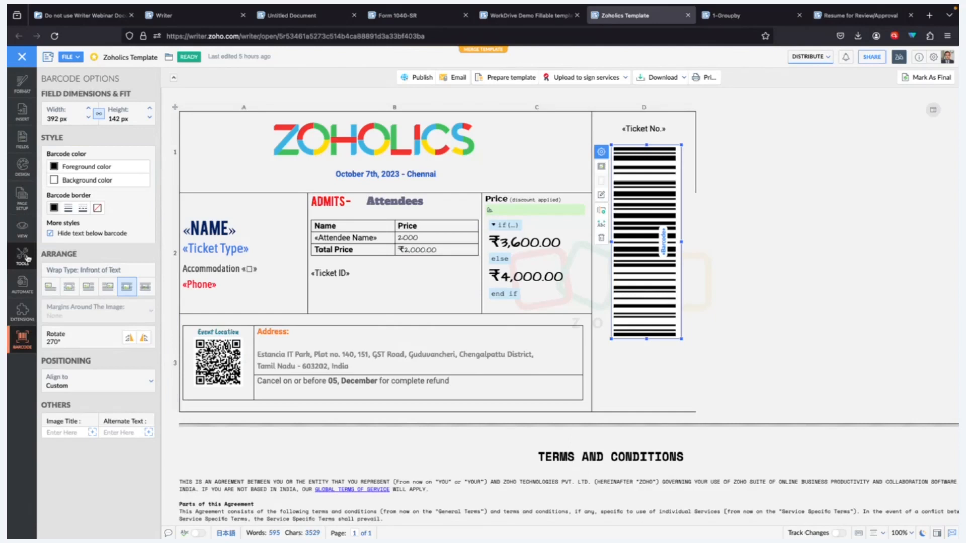
- Preview the merge of the Zoholics ticket template with its data source, and return to the editor
left_click(22, 282)
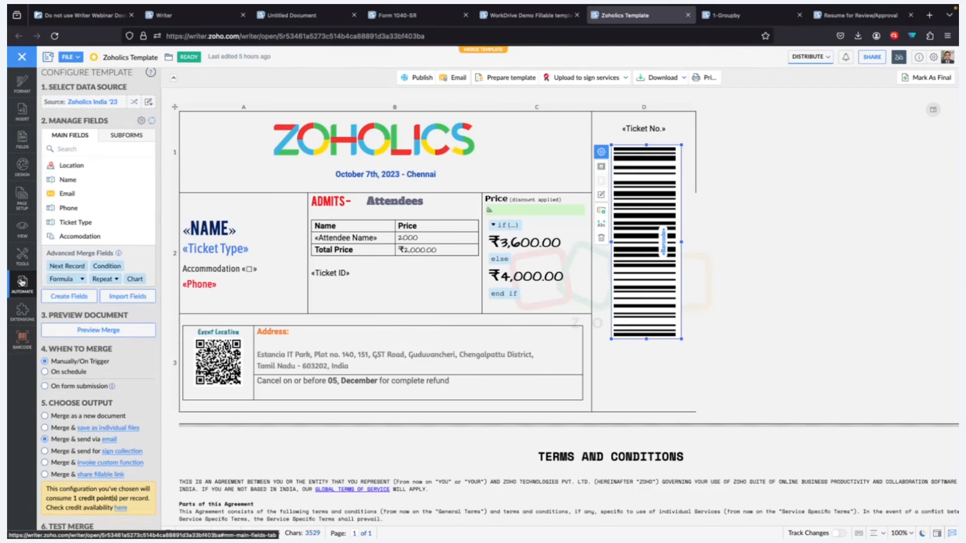
left_click(115, 329)
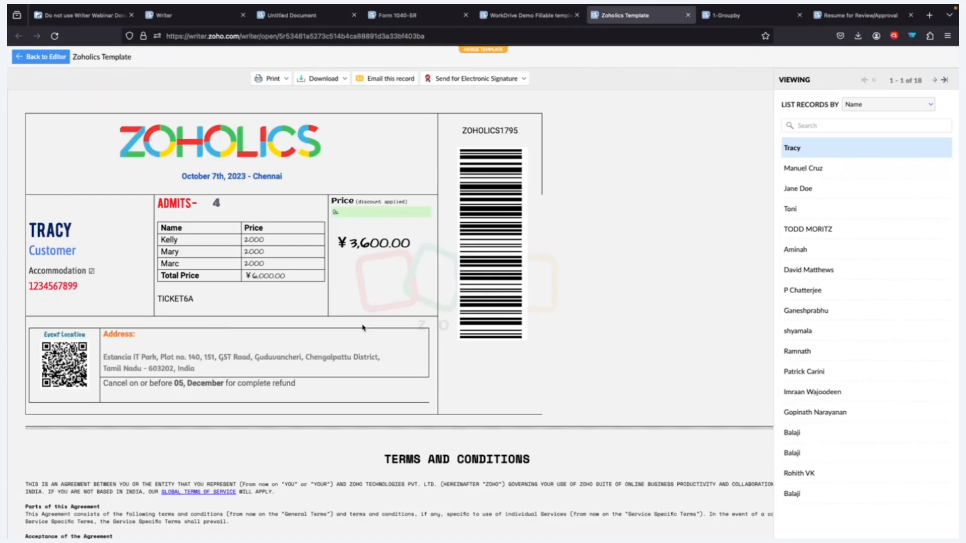
left_click(24, 60)
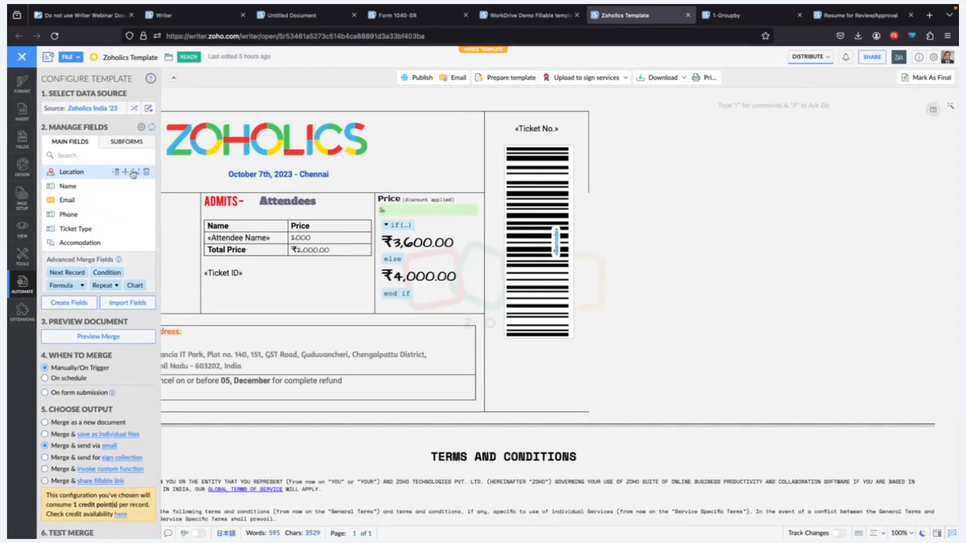
- Show the available field types in the ticket barcode's field settings, and cancel without changing them
left_click(526, 245)
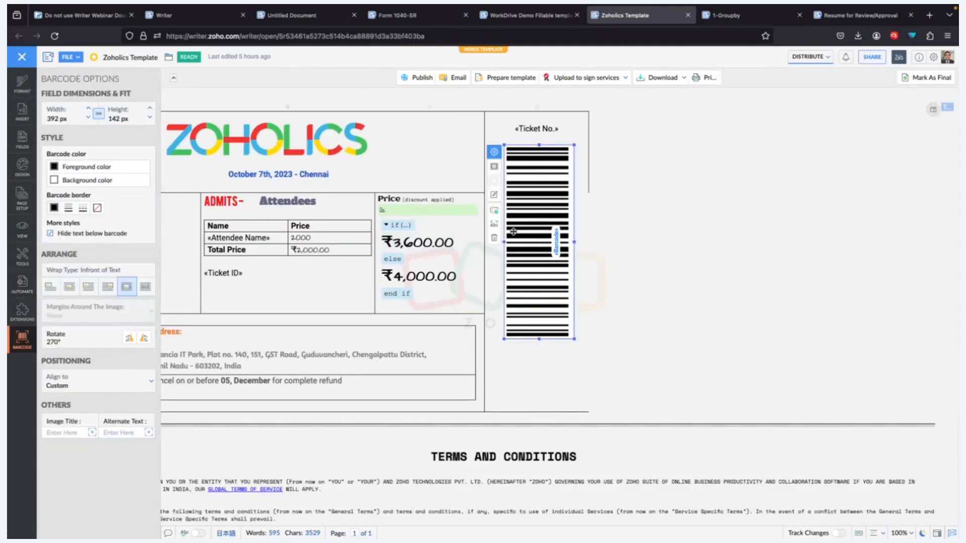
left_click(492, 212)
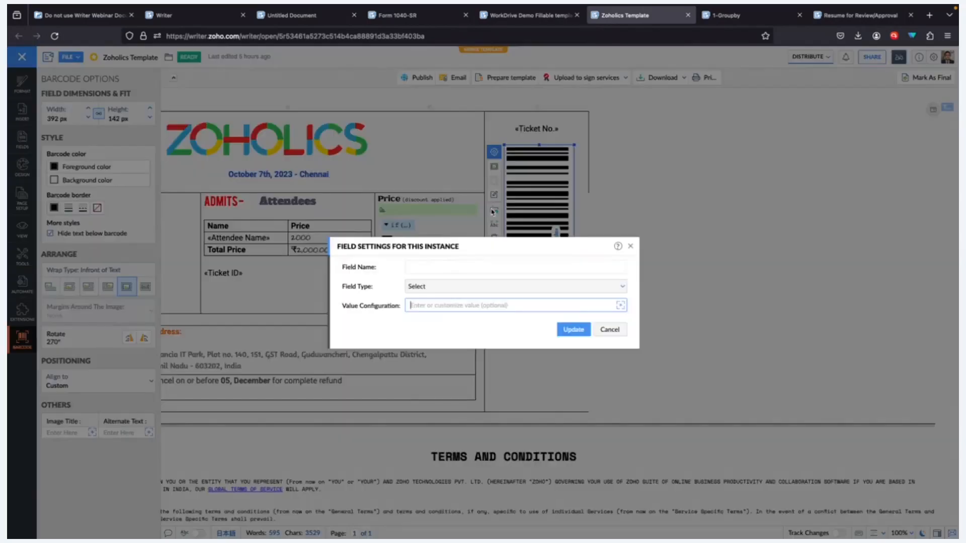
left_click(418, 287)
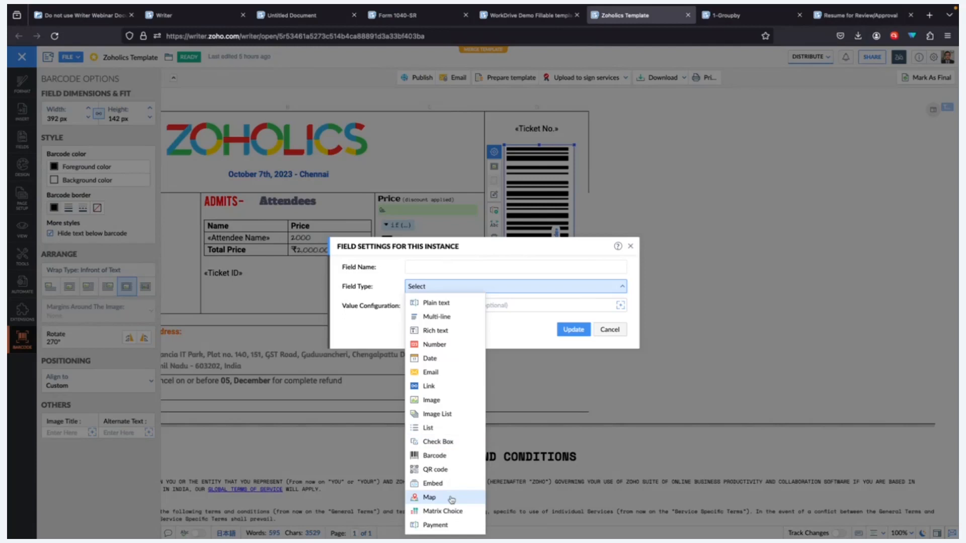
left_click(610, 329)
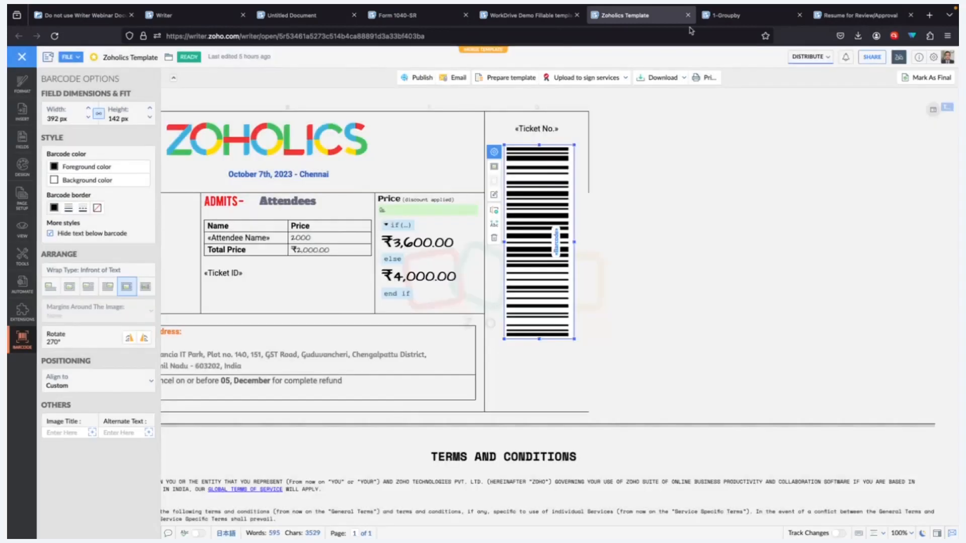
- Switch to the 1-Groupby document and preview its merge with the grouped records
left_click(735, 17)
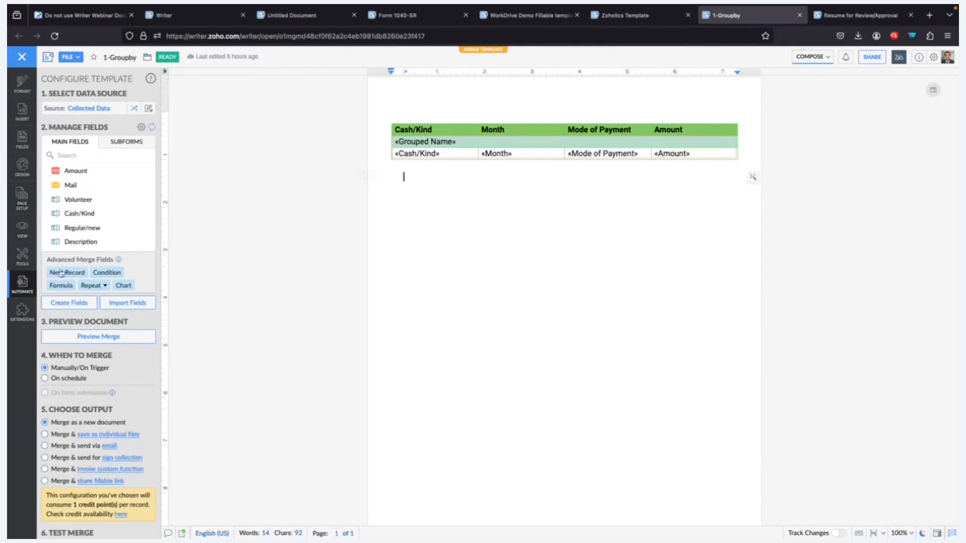
left_click(103, 340)
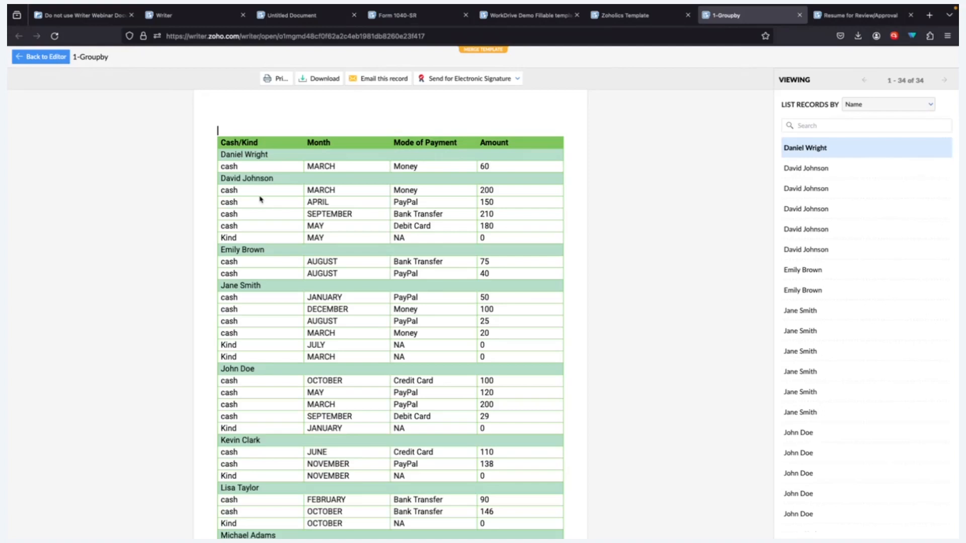
- Return to the template editor and add the Cash/Kind field as the second grouping level under Name in Group Set 1
left_click(54, 60)
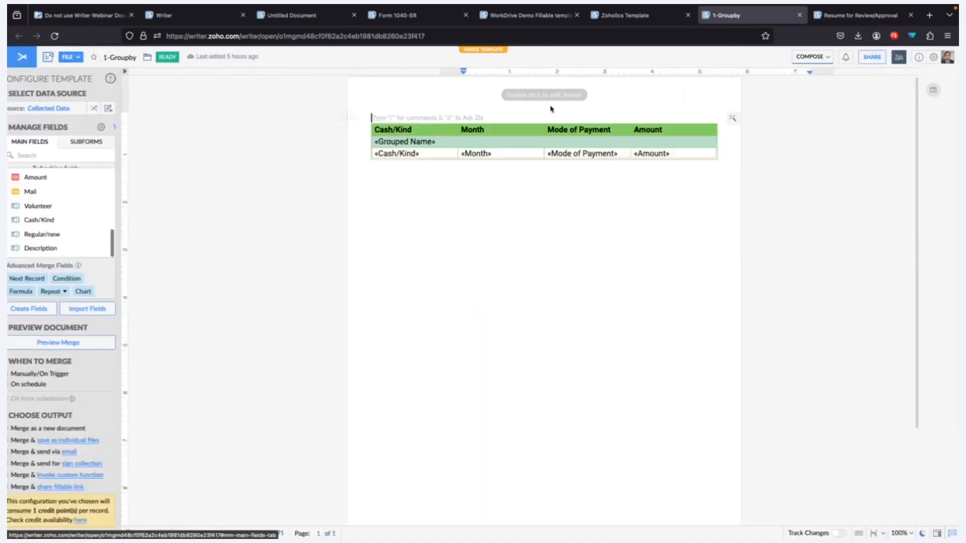
left_click(418, 153)
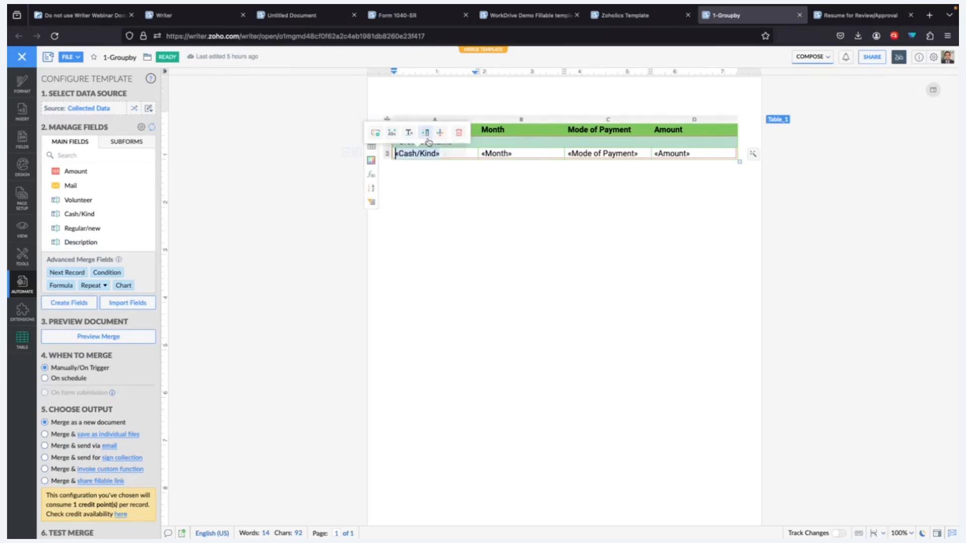
left_click(425, 132)
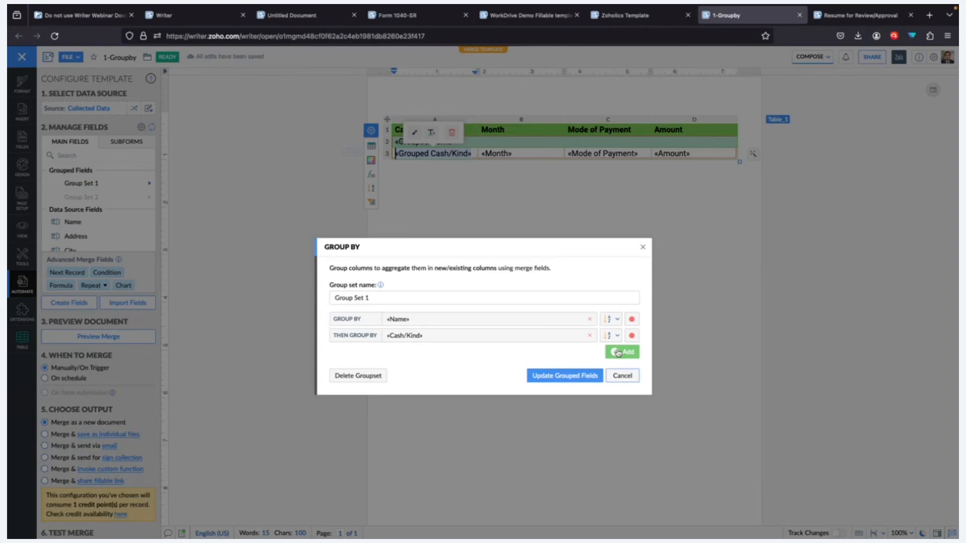
left_click(585, 377)
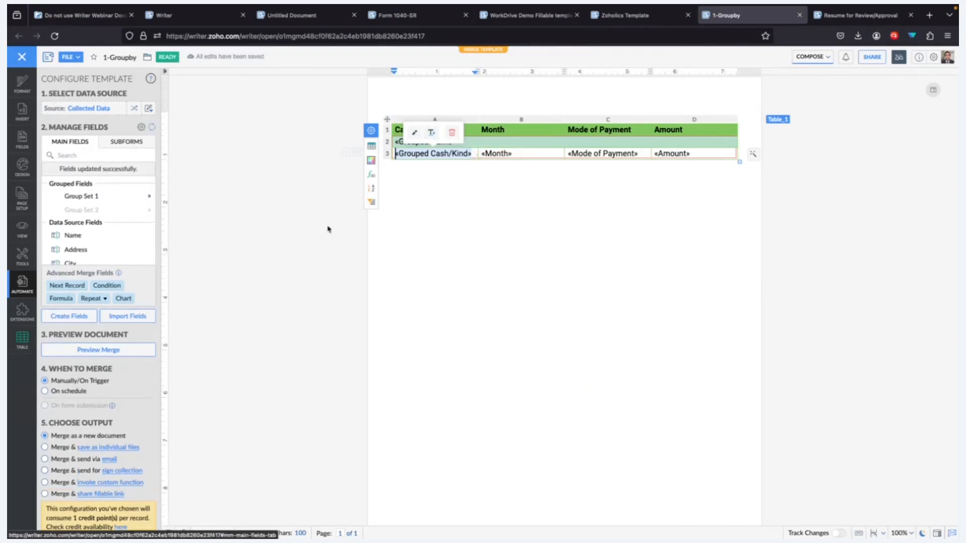
- Preview the merge and examine how each donor's records are grouped by Cash/Kind with month, payment mode and amount
left_click(107, 351)
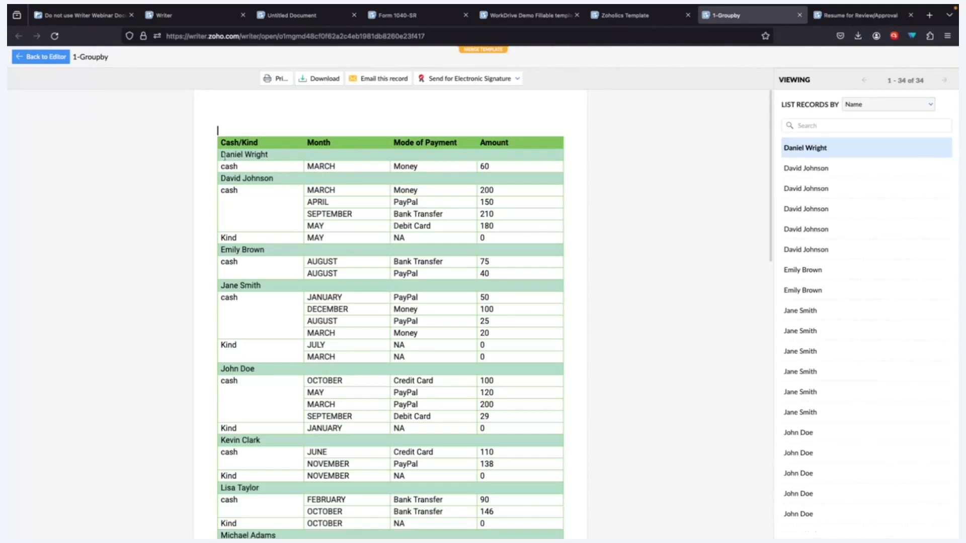
left_click_drag(219, 157, 322, 176)
left_click(314, 190)
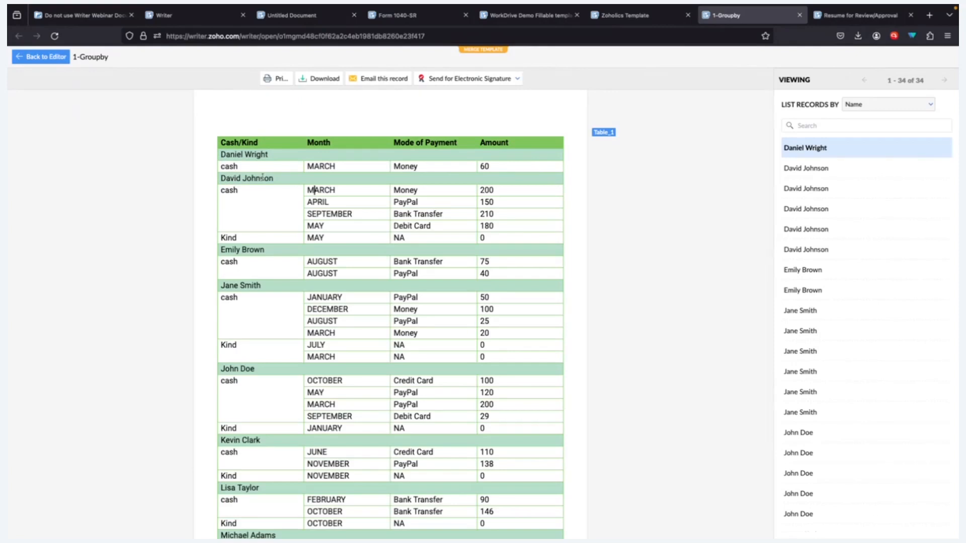
left_click_drag(217, 190, 264, 198)
left_click_drag(276, 197, 360, 201)
left_click(407, 201)
key("ctrl+Right")
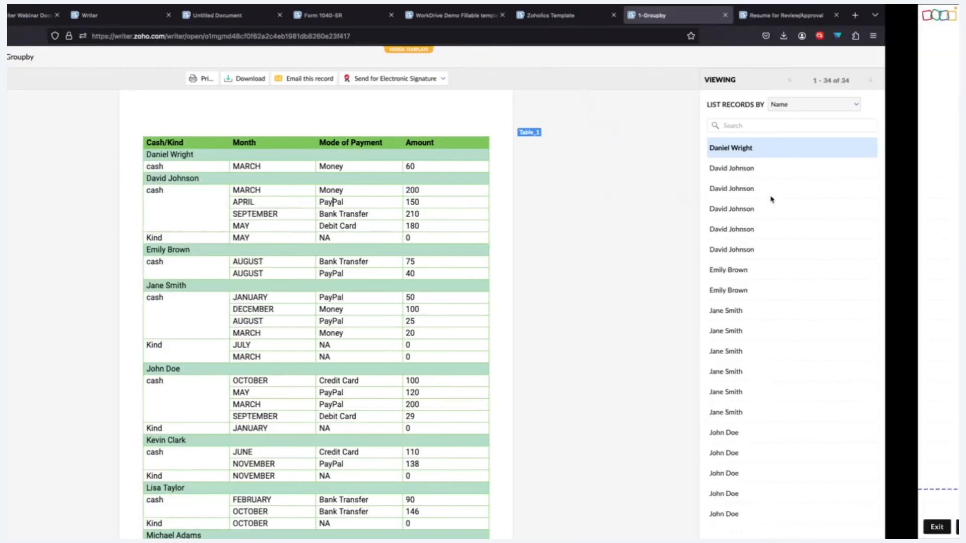
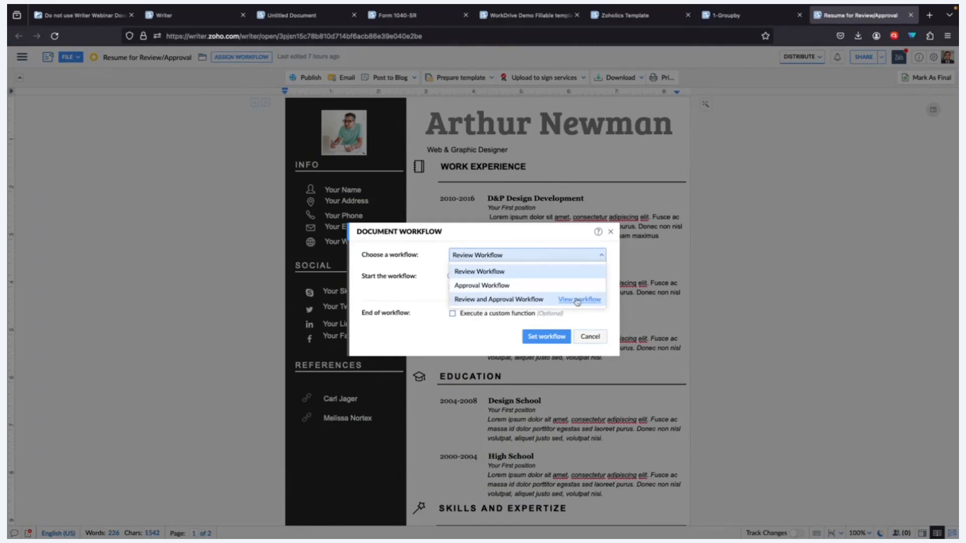
- Assign the Review and Approval Workflow to the Resume for Review/Approval document and start the workflow
left_click(533, 302)
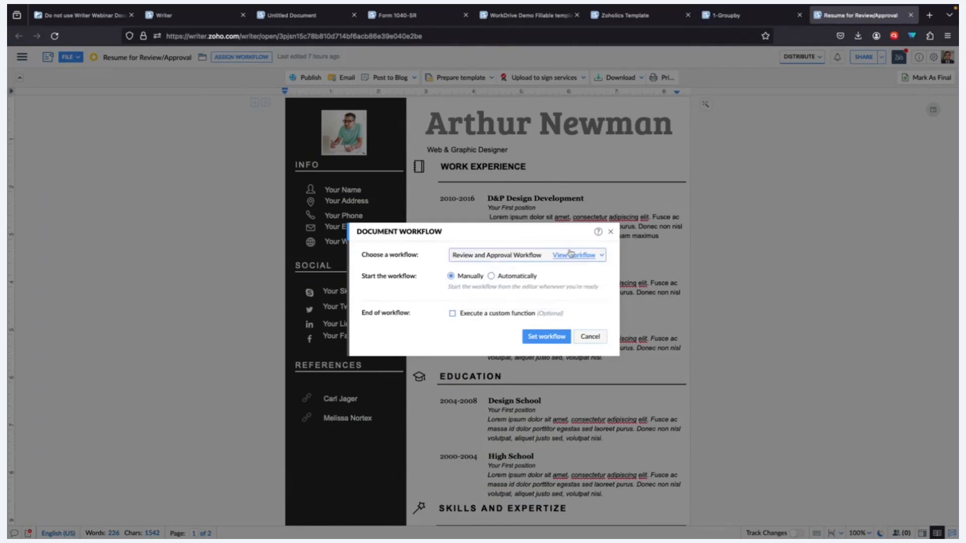
left_click(554, 338)
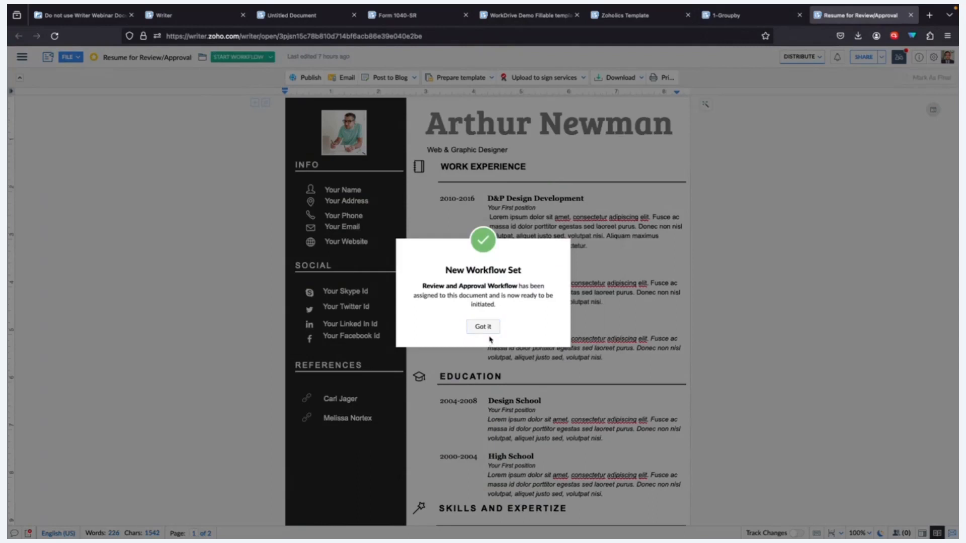
left_click(488, 332)
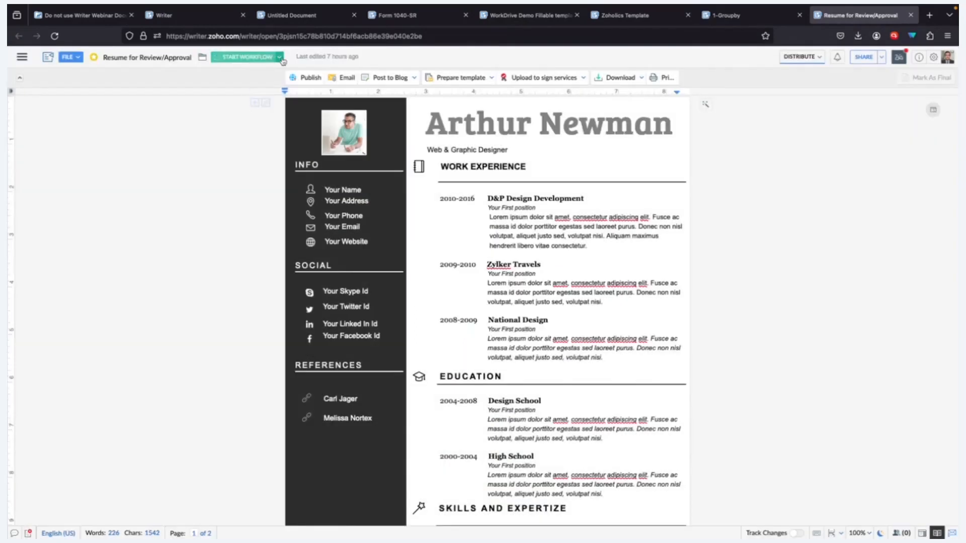
left_click(281, 59)
left_click(265, 60)
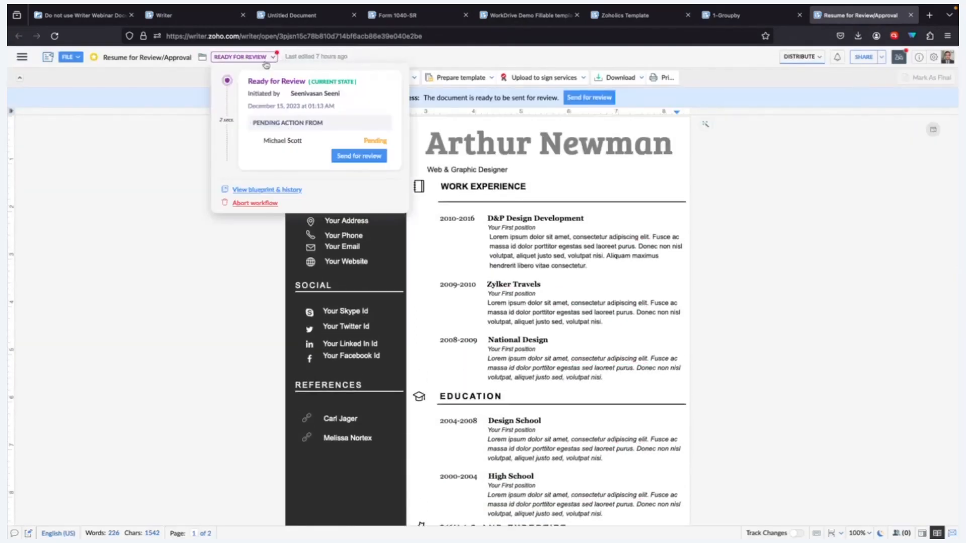
- Open the request to send the resume for review and choose the same contact as reviewer and approver
left_click(338, 156)
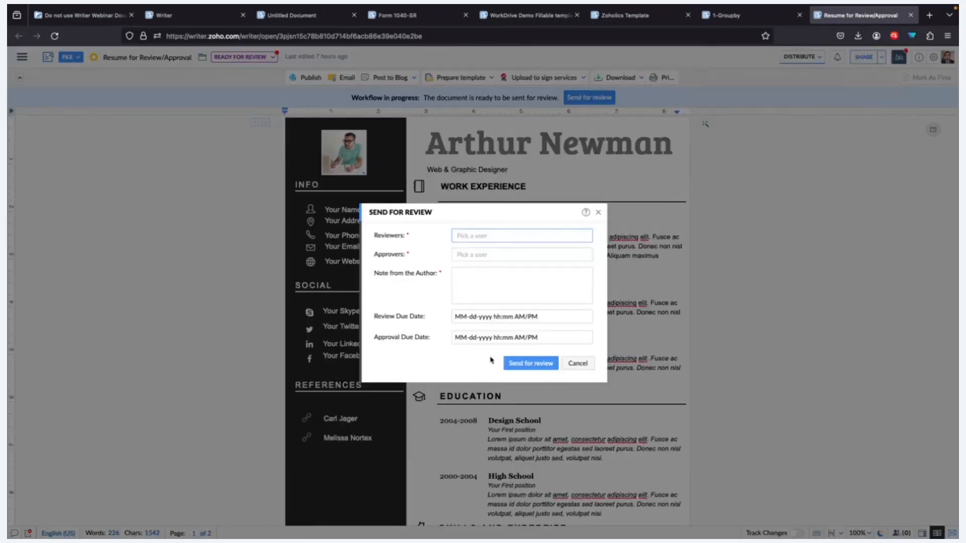
left_click(500, 236)
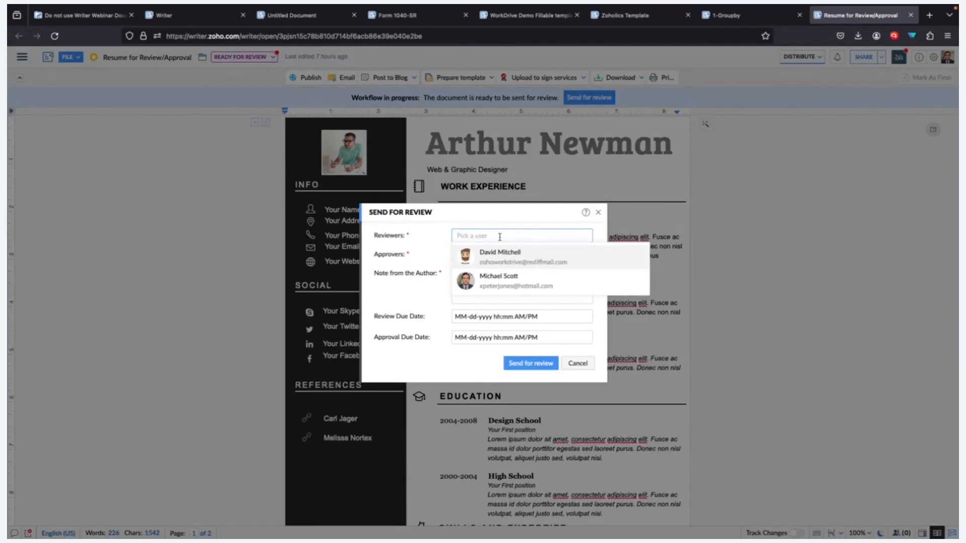
left_click(508, 248)
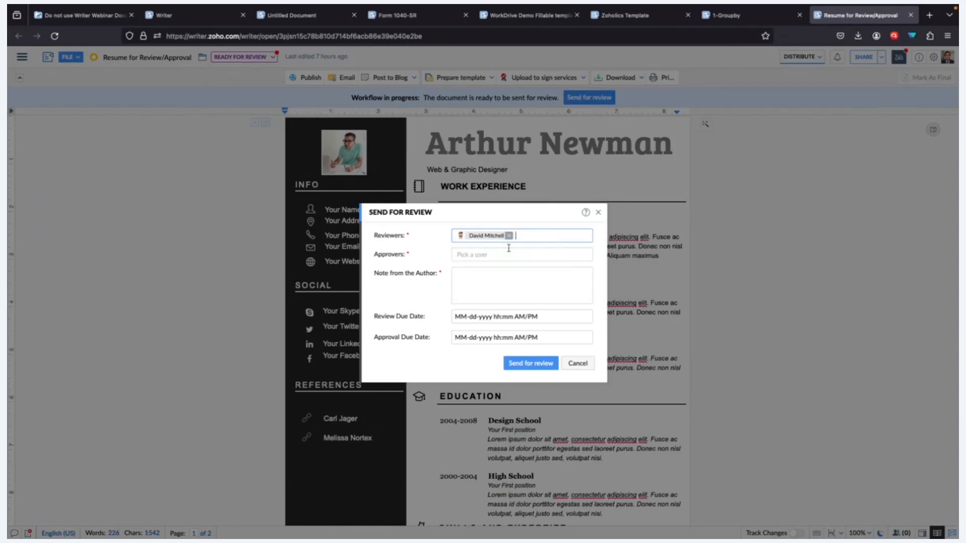
left_click(494, 253)
type("davi")
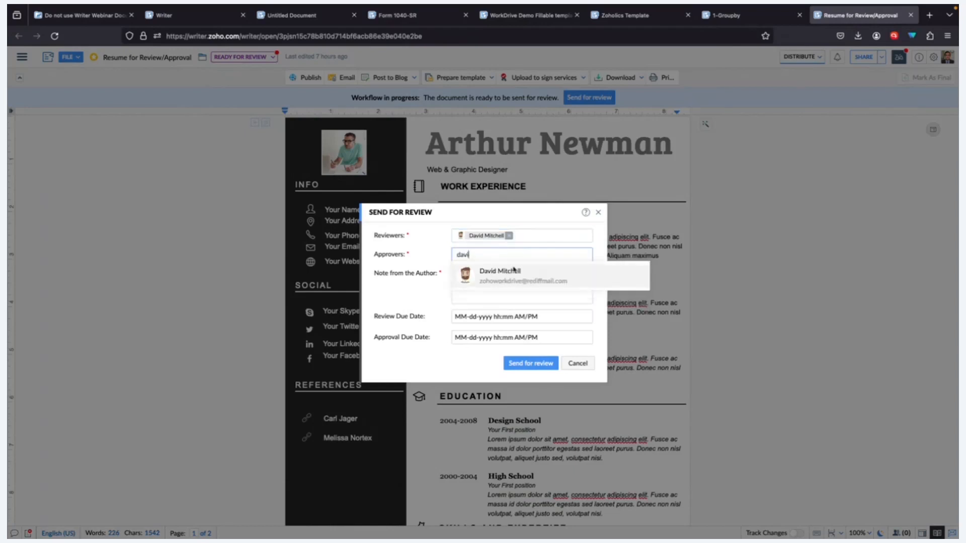
- Add the author note "Please review and Approve the document", show the due date choices without setting any, and send the resume for review
left_click(483, 293)
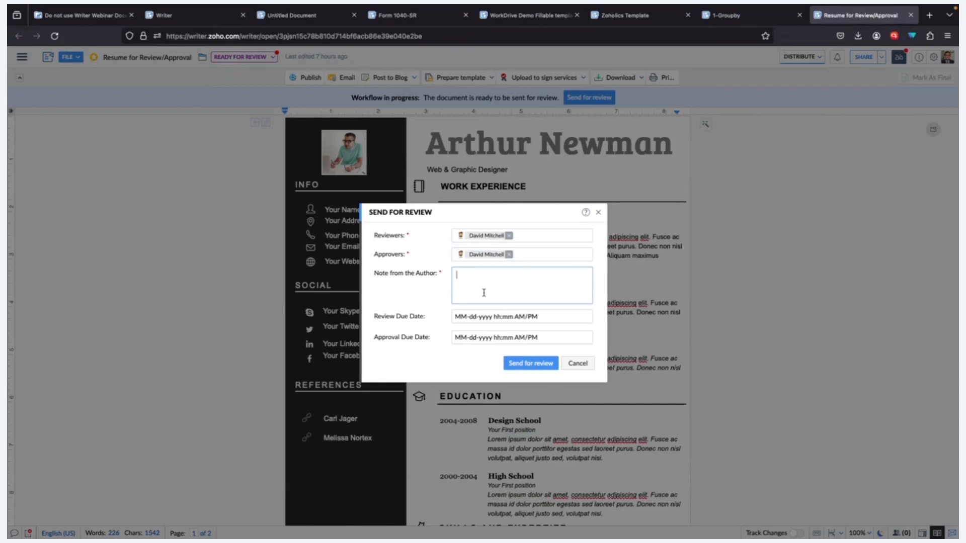
type("Please review and Approove the documen")
key("Down")
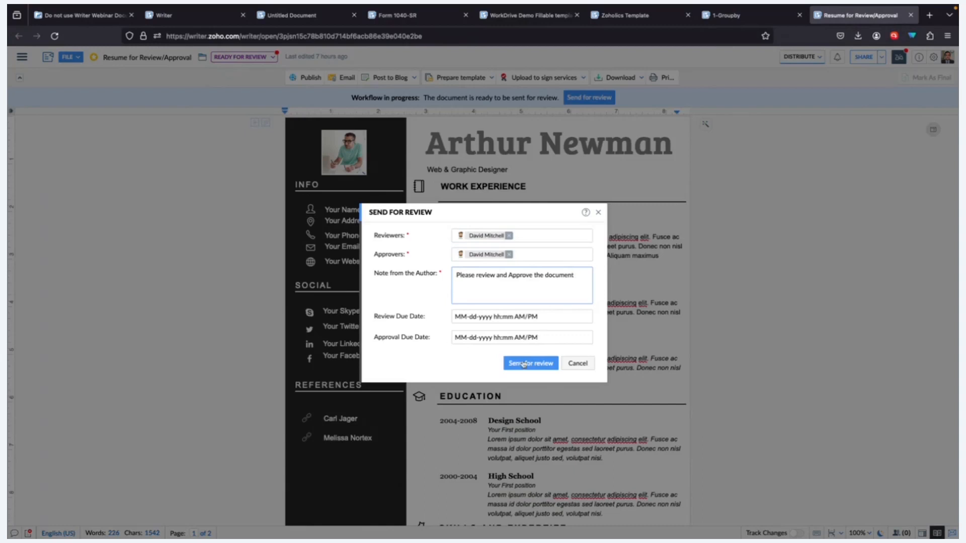
left_click(510, 318)
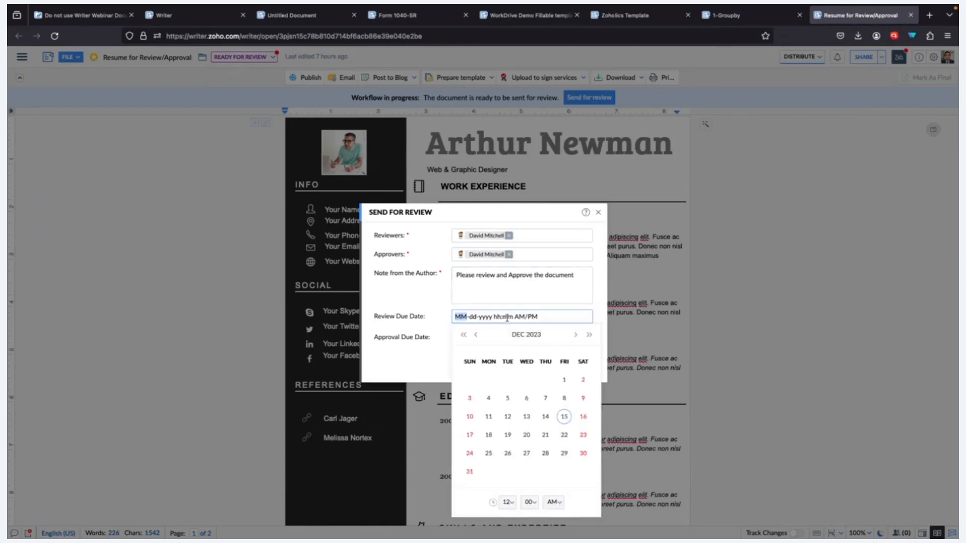
left_click(433, 338)
left_click(481, 334)
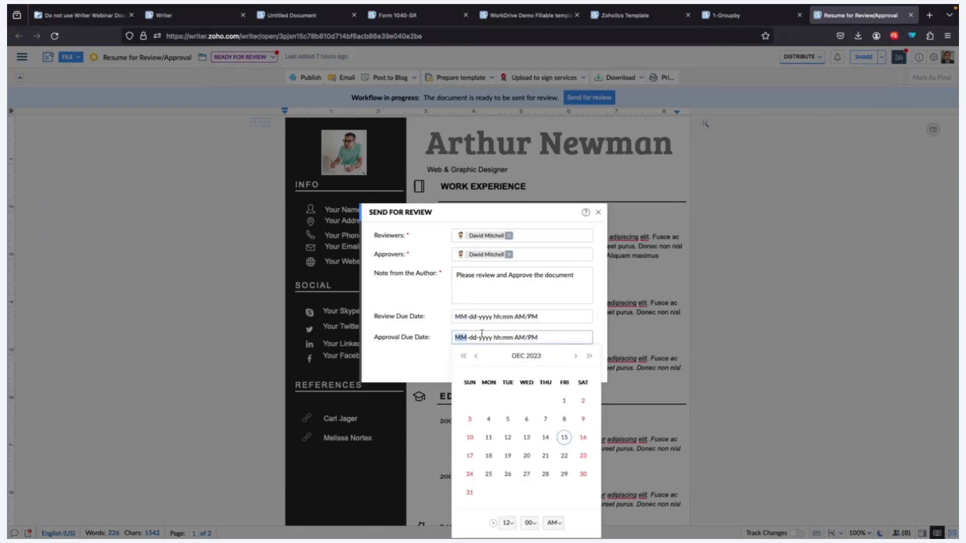
left_click(435, 342)
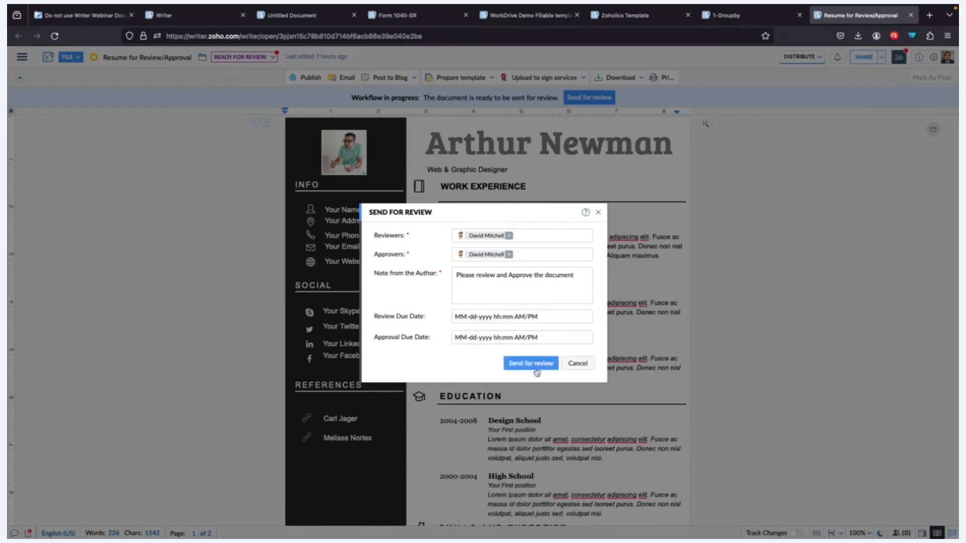
left_click(536, 371)
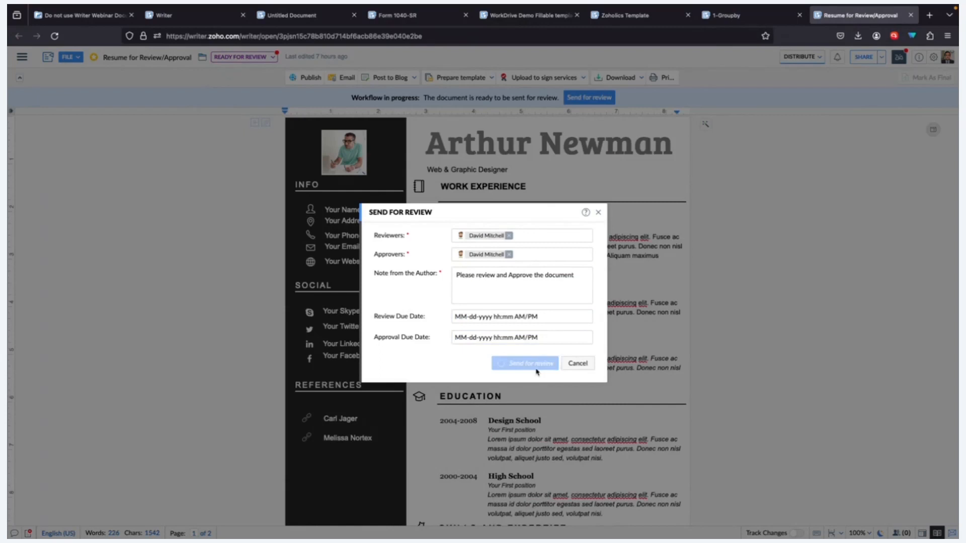
left_click(481, 326)
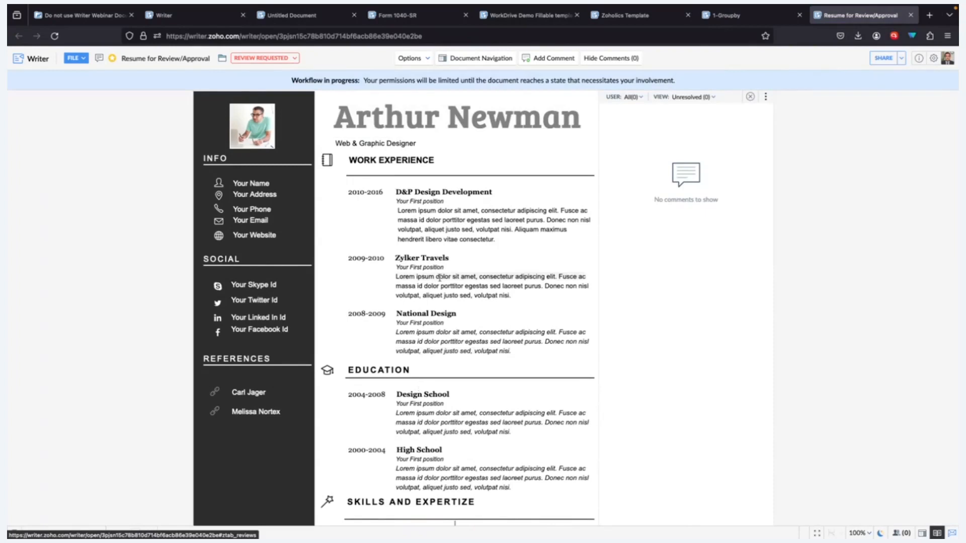
- Examine the resume's workflow status, its blueprint and history, and the list of its past workflows, and close the history
left_click(266, 60)
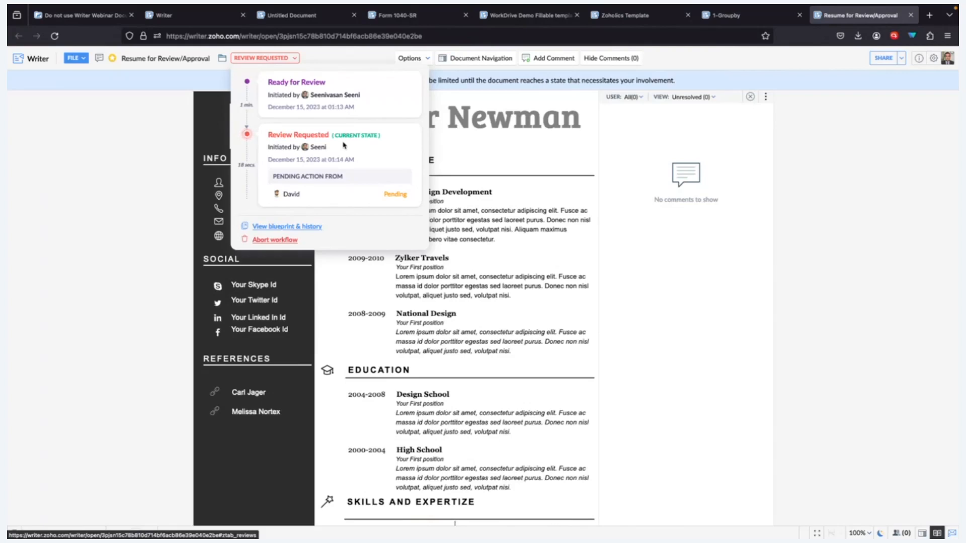
left_click(283, 63)
left_click(282, 63)
left_click(267, 57)
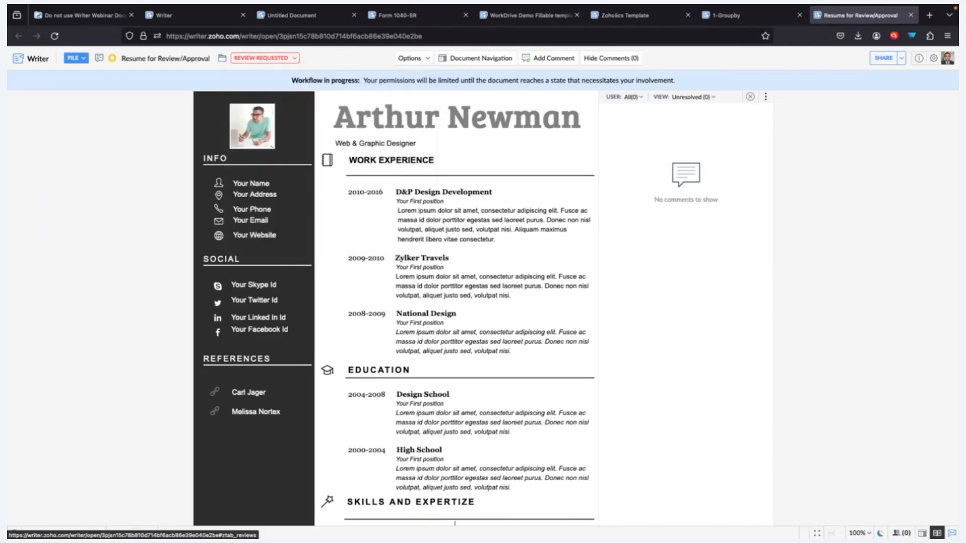
left_click(276, 60)
left_click(272, 226)
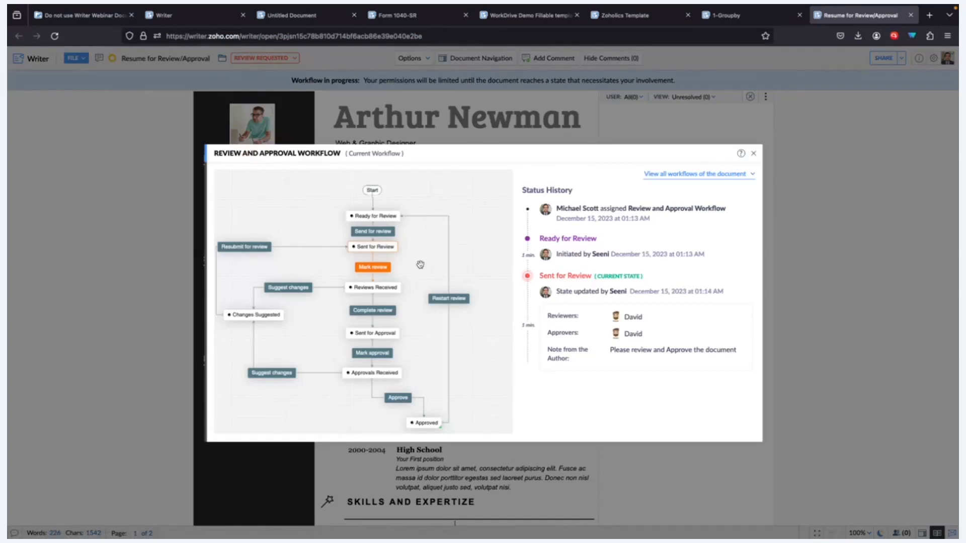
left_click(740, 175)
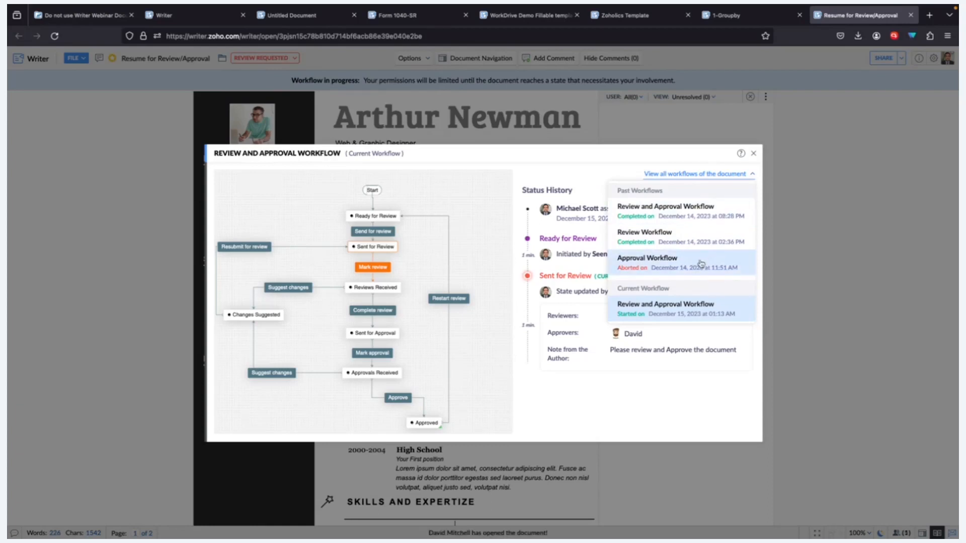
left_click(753, 153)
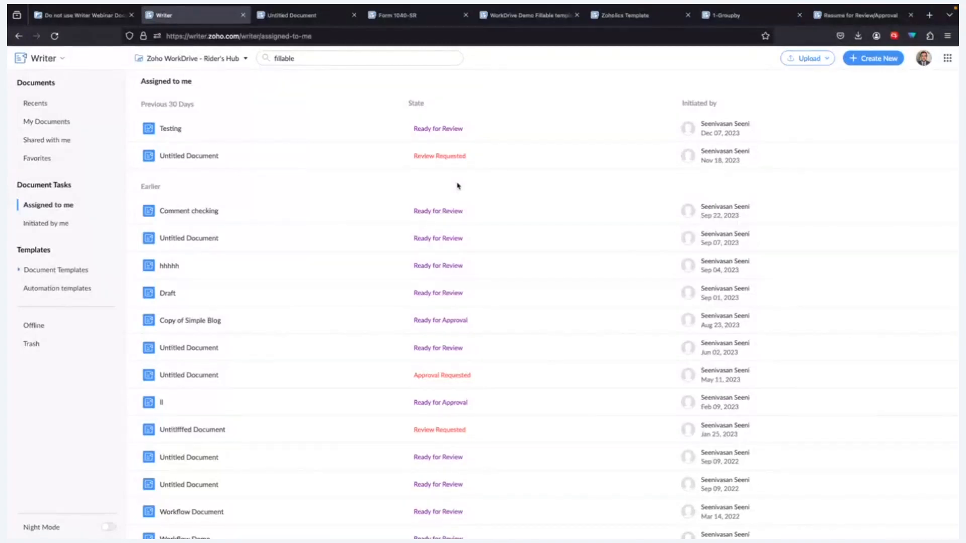
- List the document tasks initiated by me and open Resume for Review/Approval from there to check its workflow status
left_click(39, 227)
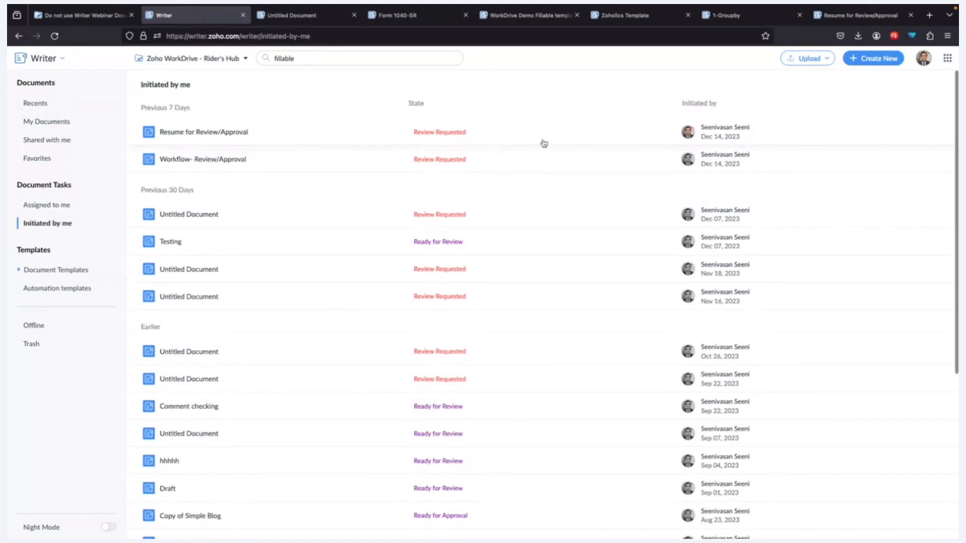
left_click(354, 130)
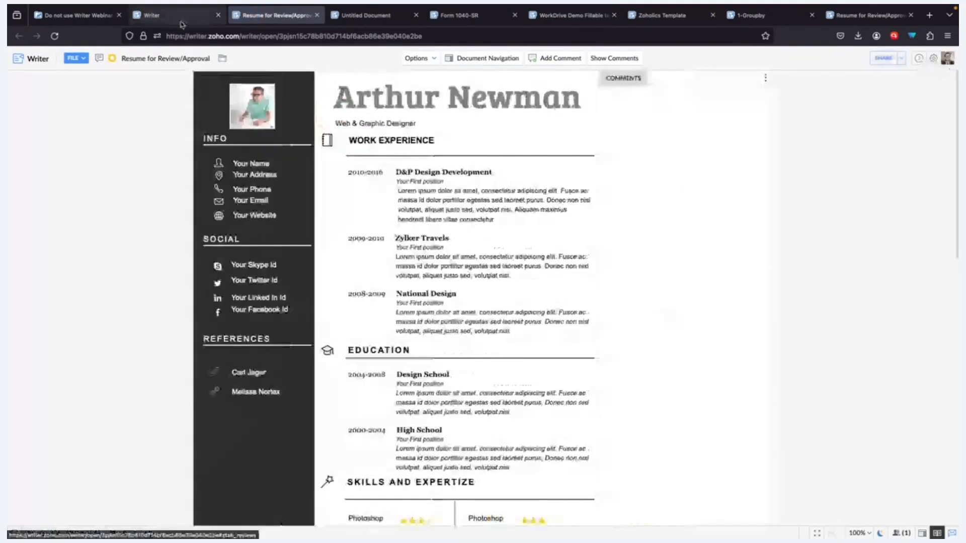
left_click(181, 16)
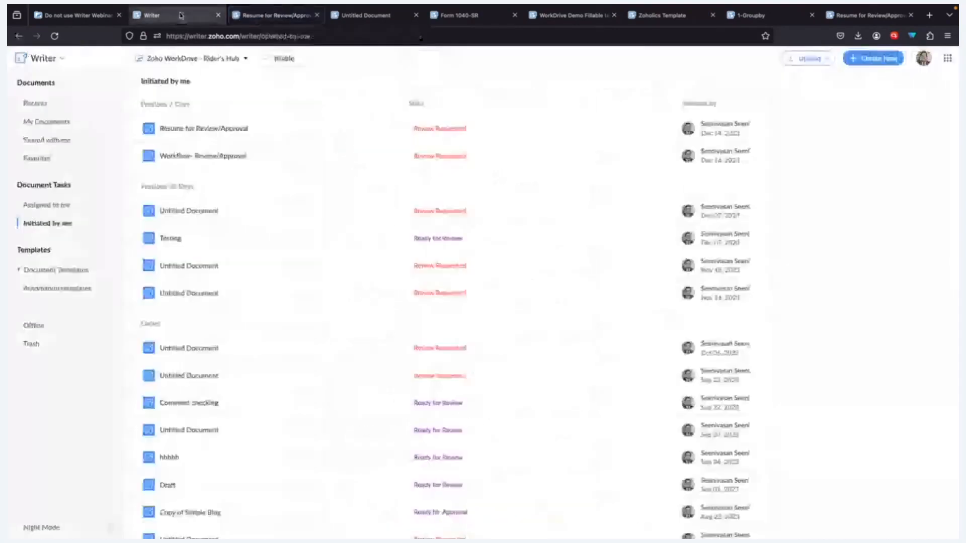
left_click(429, 133)
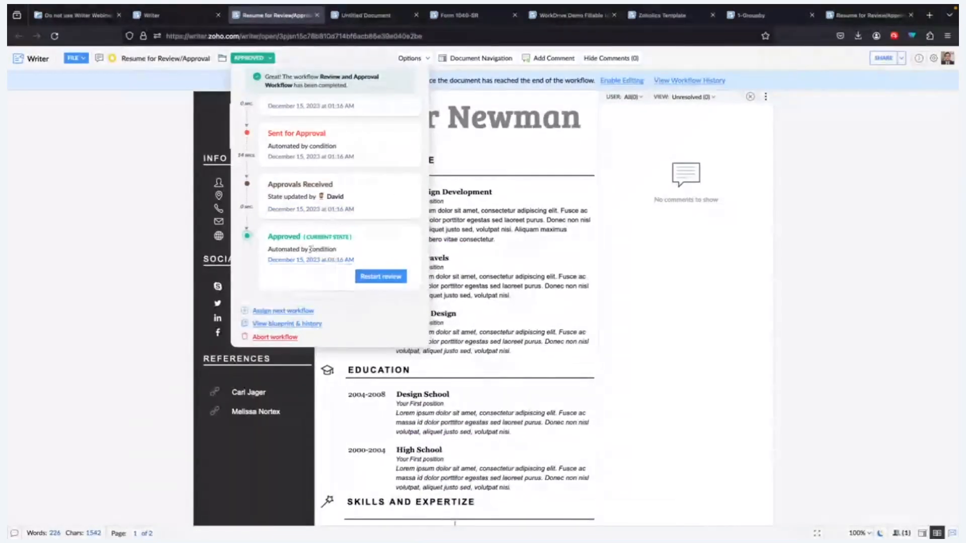
- Restart the review of the approved resume and cancel the new review request form without sending it
left_click(370, 277)
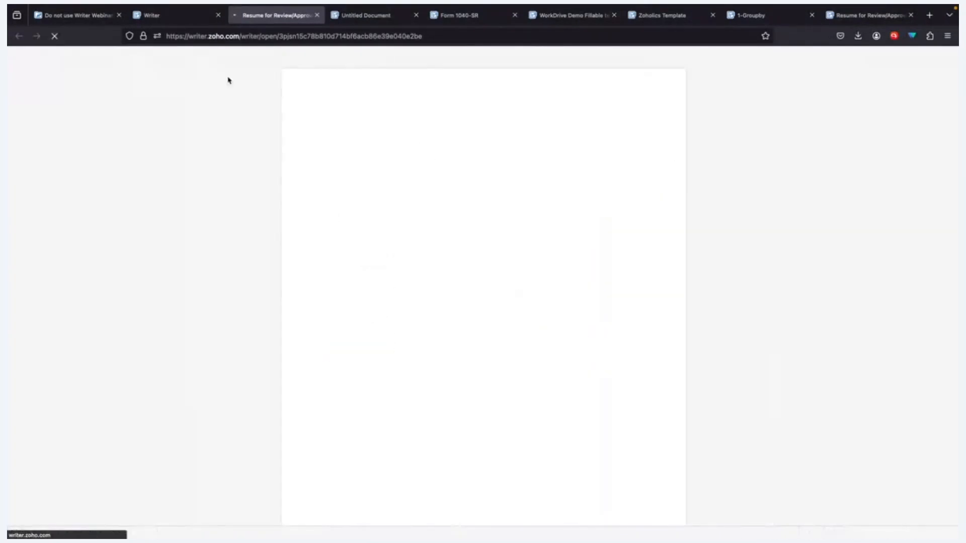
left_click(347, 247)
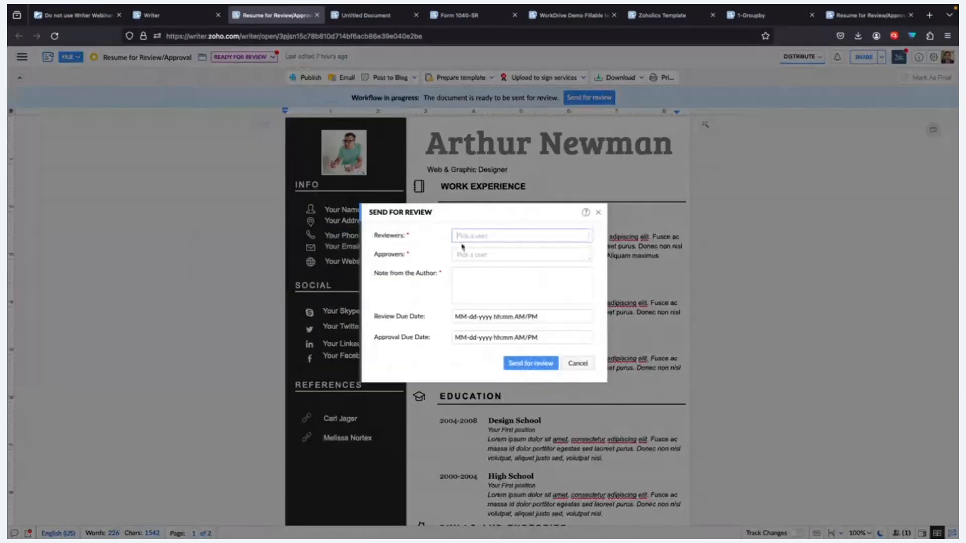
left_click(572, 363)
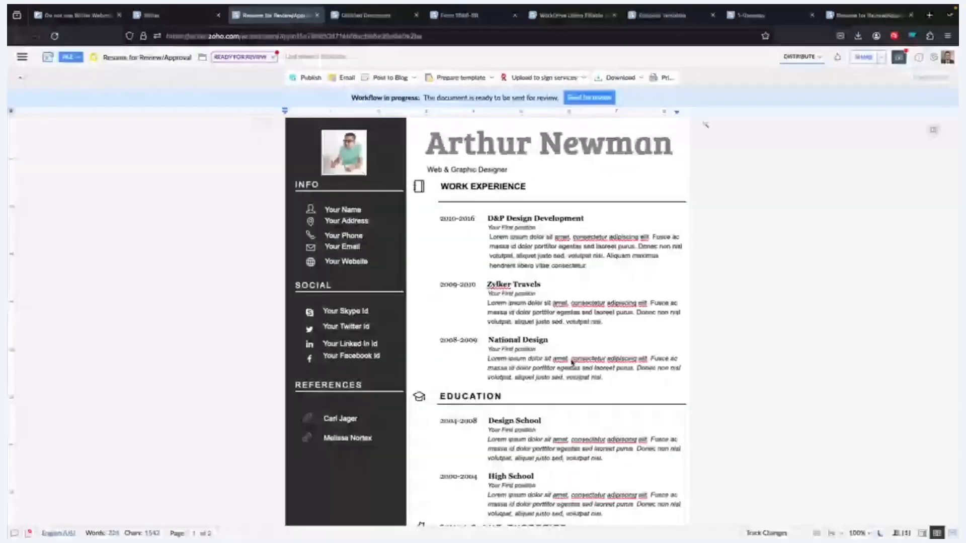
- Check the restarted workflow status of the resume, including its current state and pending action
left_click(262, 57)
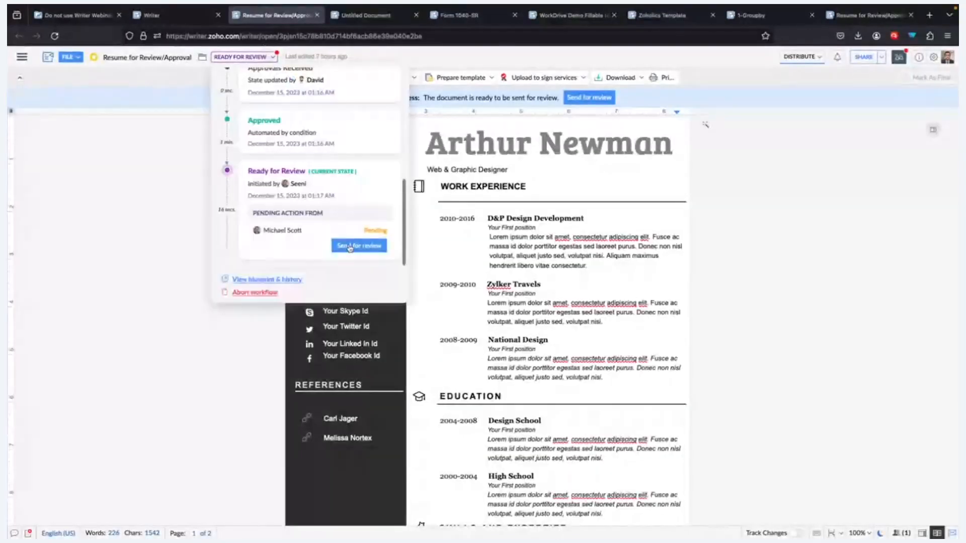
- In Form 1040-SR, enable a custom function at the workflow's end, view the custom function editor and gallery, and cancel the function setup
left_click(374, 16)
left_click(439, 16)
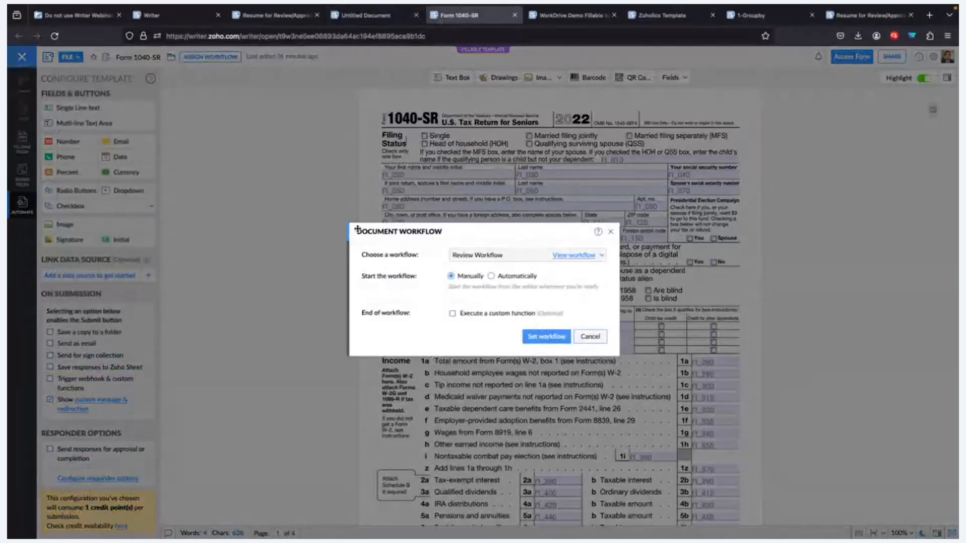
left_click(466, 315)
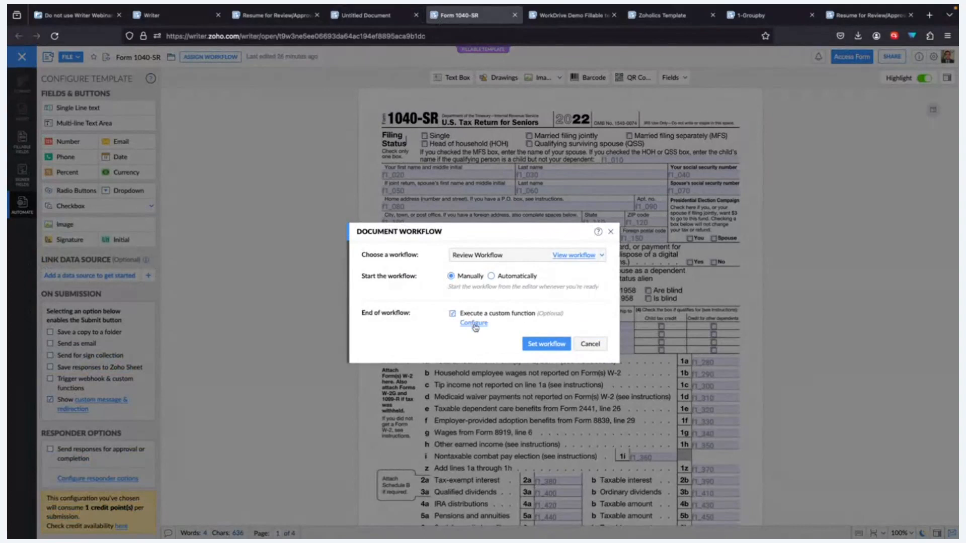
left_click(473, 324)
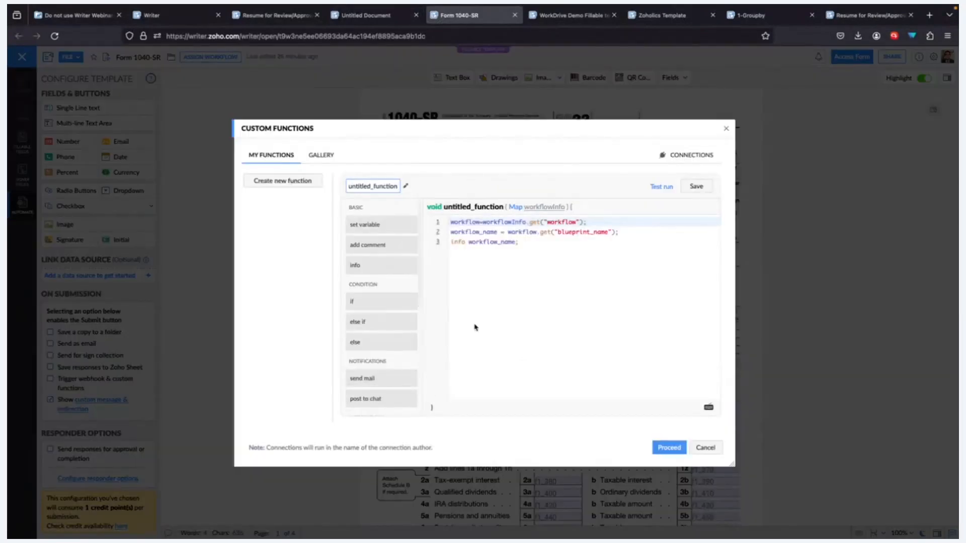
left_click(326, 159)
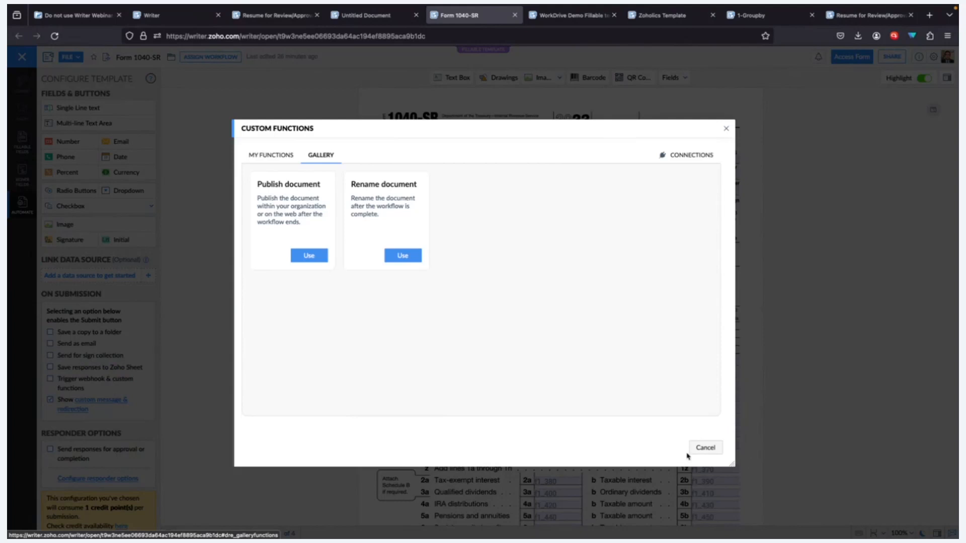
left_click(705, 448)
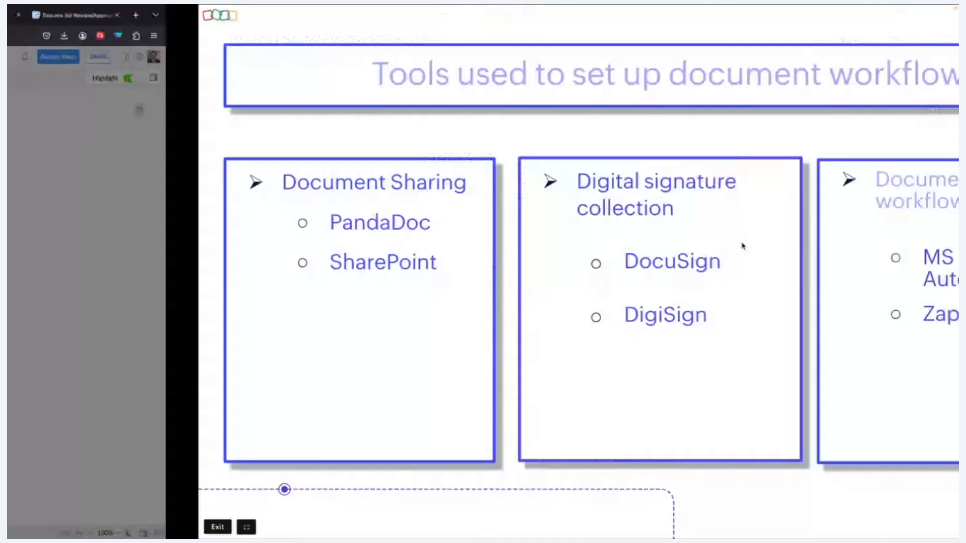